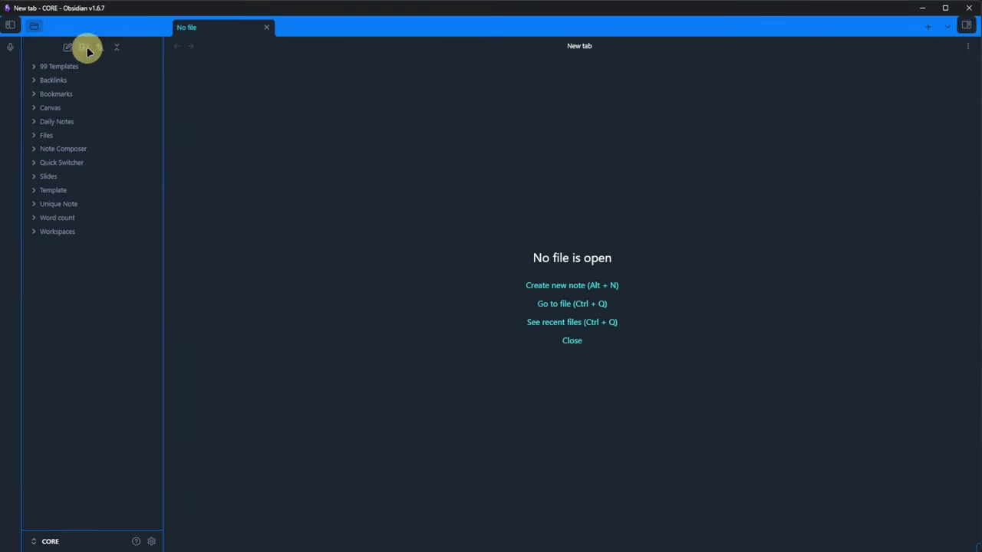
Create an Audio Recorder folder containing a new note titled Recording 1
{"action": "left_click", "coordinate": [85, 48]}
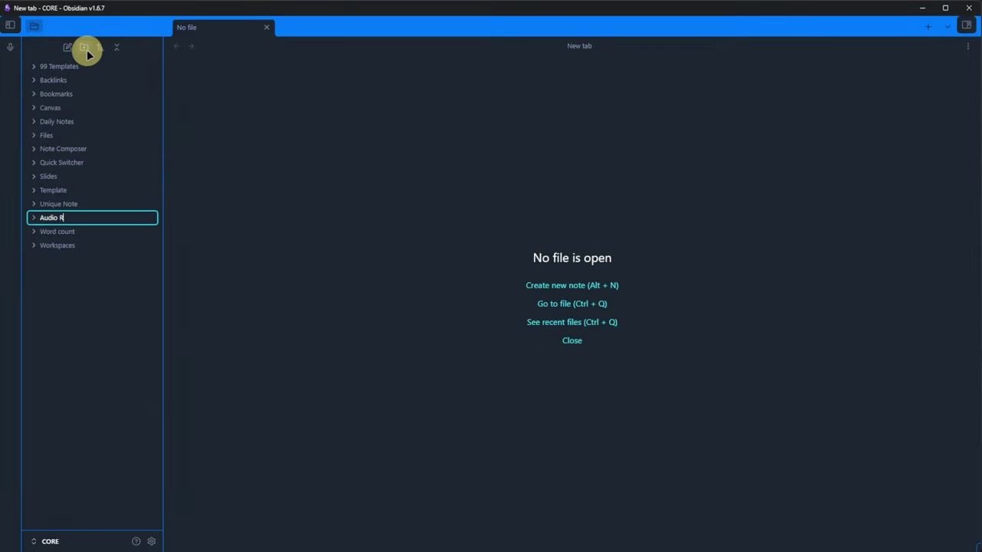
{"action": "type", "text": "Audio Recorder"}
{"action": "key", "text": "Return"}
{"action": "right_click", "coordinate": [141, 80]}
{"action": "left_click", "coordinate": [177, 91]}
{"action": "type", "text": "Reco"}
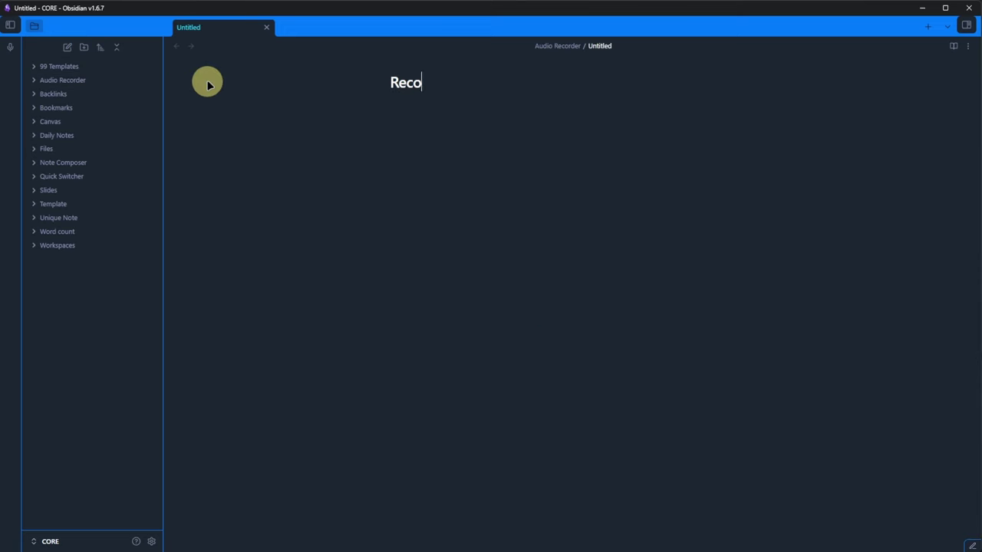
{"action": "type", "text": "rding 1"}
{"action": "key", "text": "Return"}
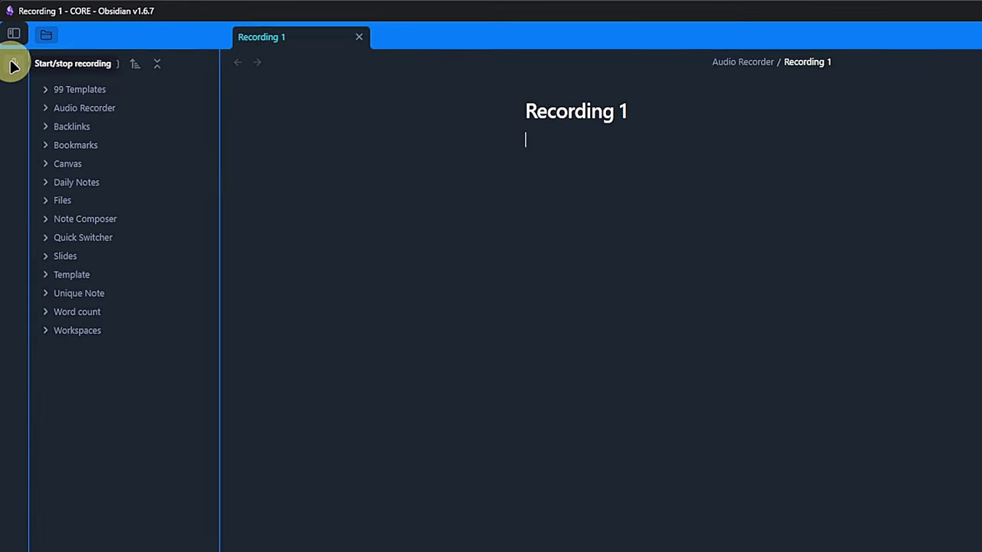
Run 'Audio recorder: Start recording audio' from the command palette
{"action": "key", "text": "ctrl+p"}
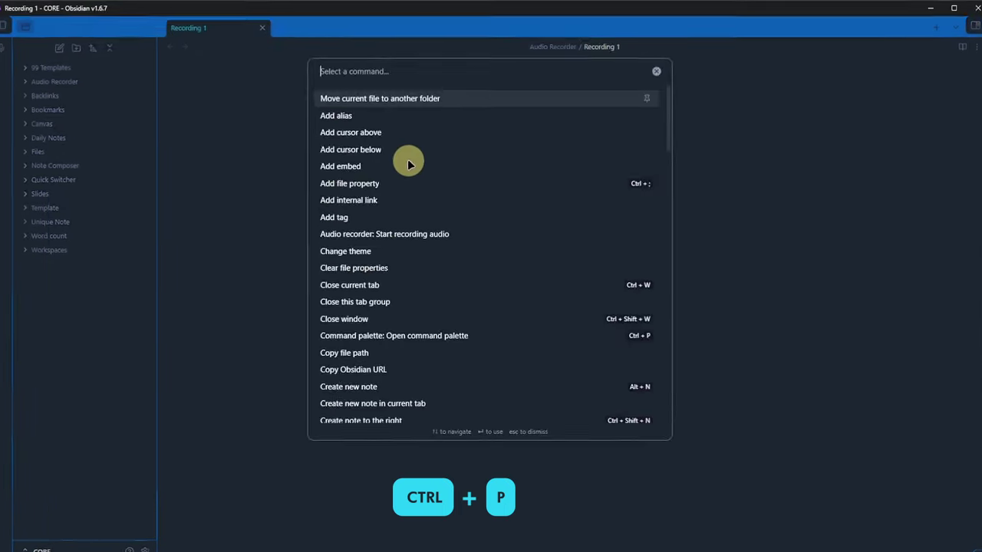
{"action": "type", "text": "start"}
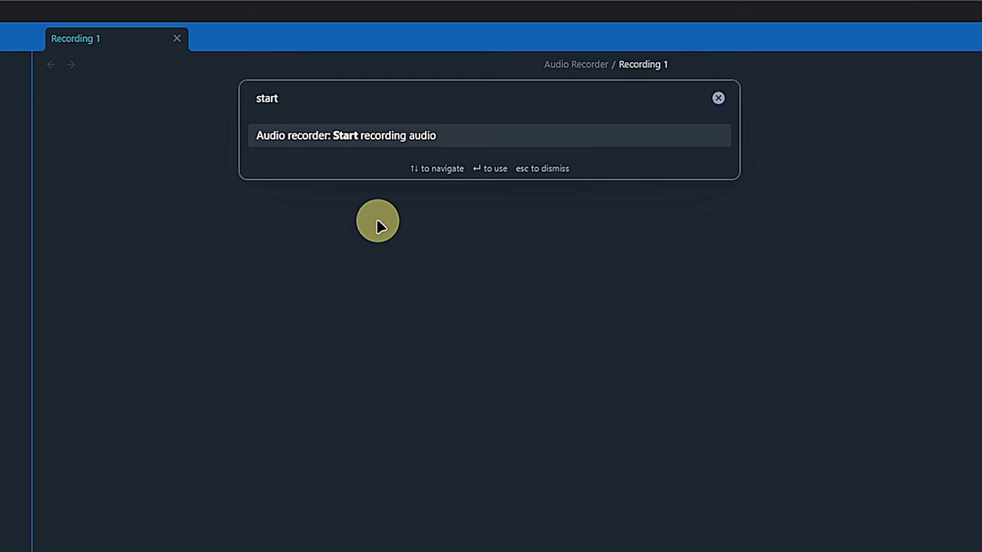
{"action": "key", "text": "Return"}
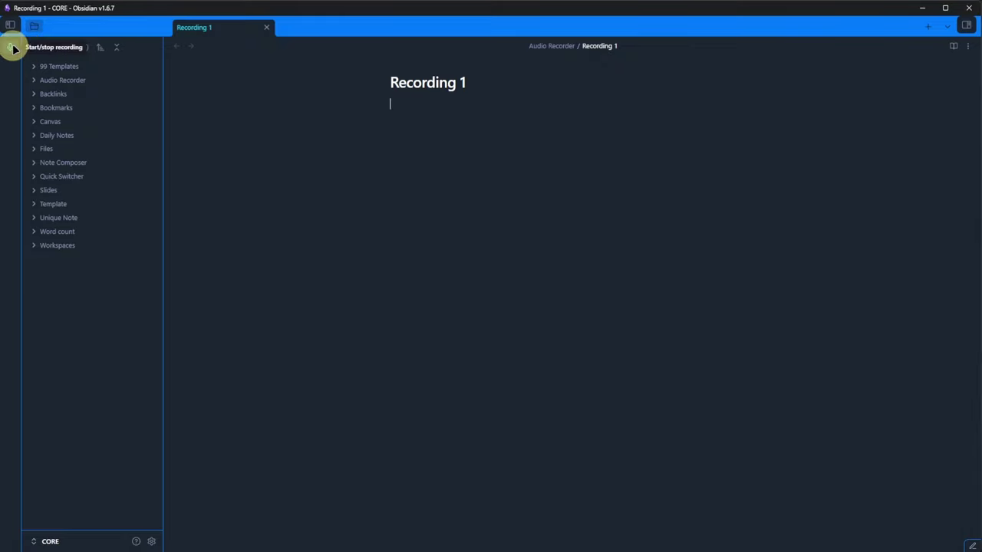
Stop the recording and inspect the audio embed in Source mode, then return to reading view
{"action": "left_click", "coordinate": [10, 47]}
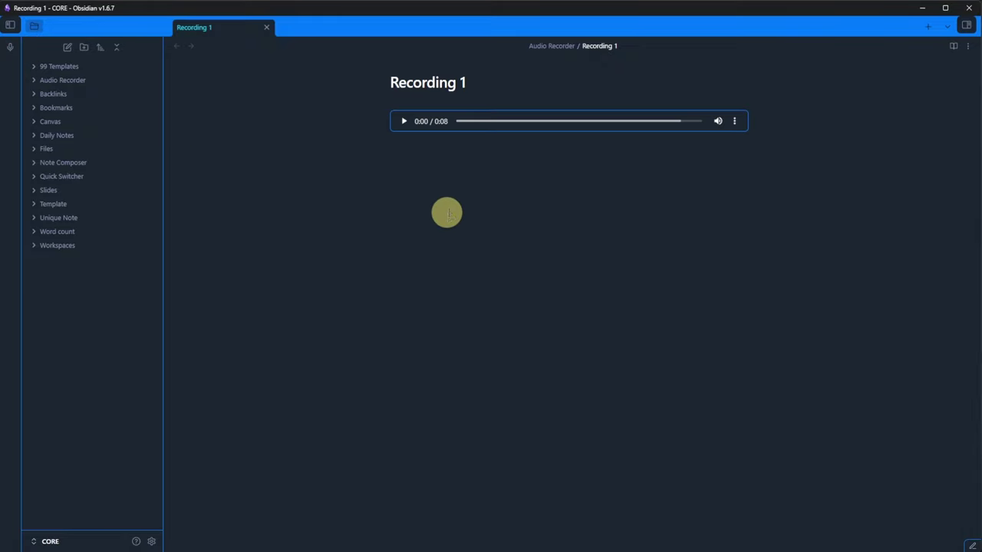
{"action": "left_click", "coordinate": [967, 46]}
{"action": "left_click", "coordinate": [948, 76]}
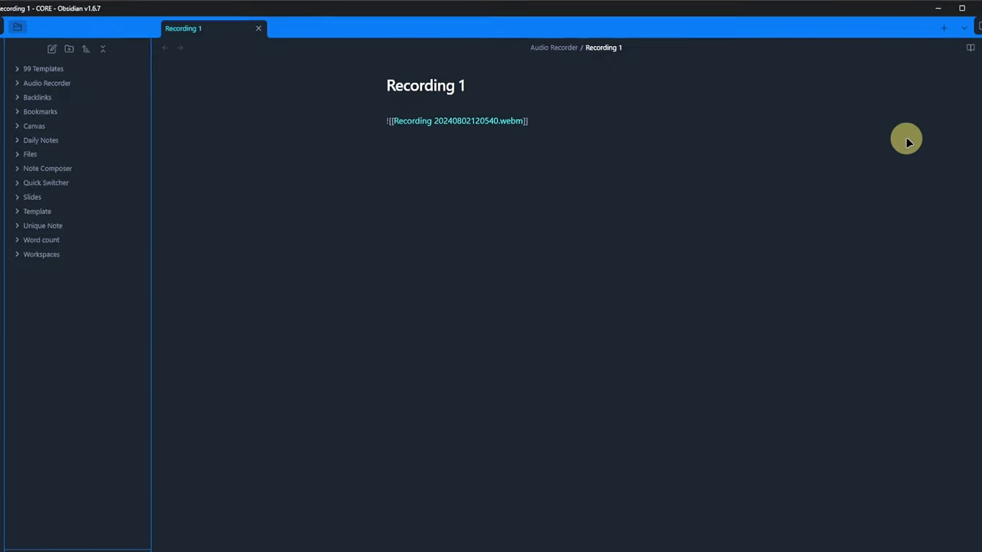
{"action": "left_click", "coordinate": [552, 121]}
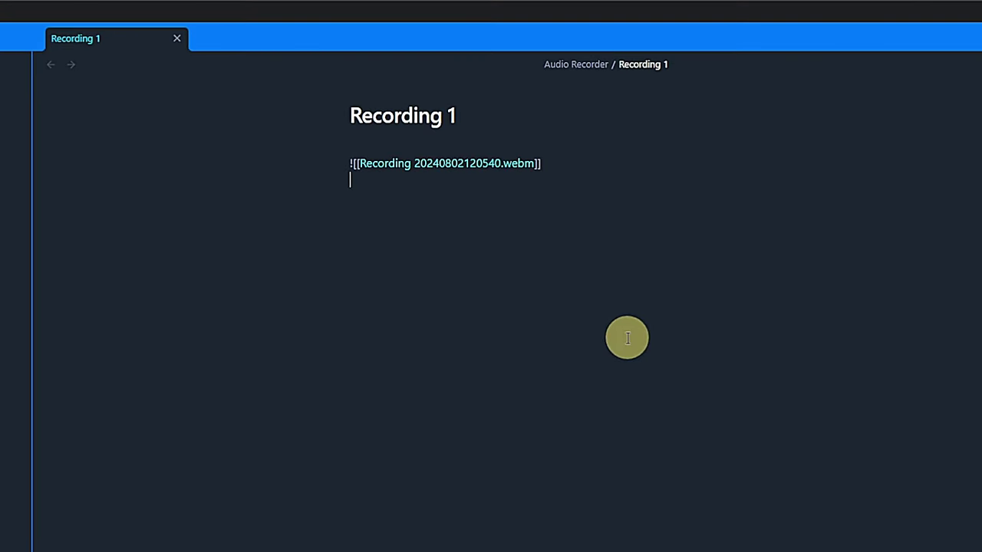
{"action": "key", "text": "ctrl+e"}
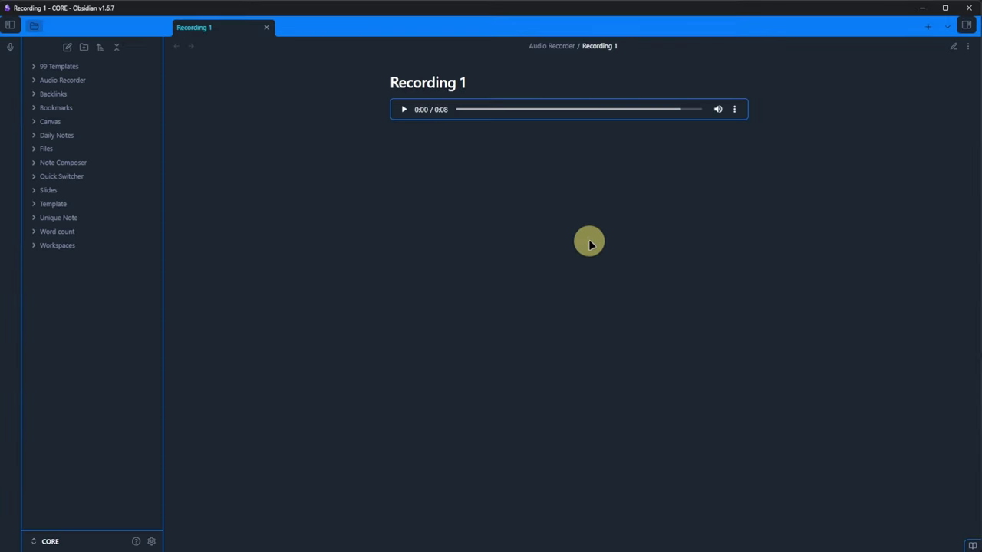
Open the recorded WEBM file in Audio Recorder > zAttachments, then go back to Recording 1
{"action": "left_click", "coordinate": [35, 80]}
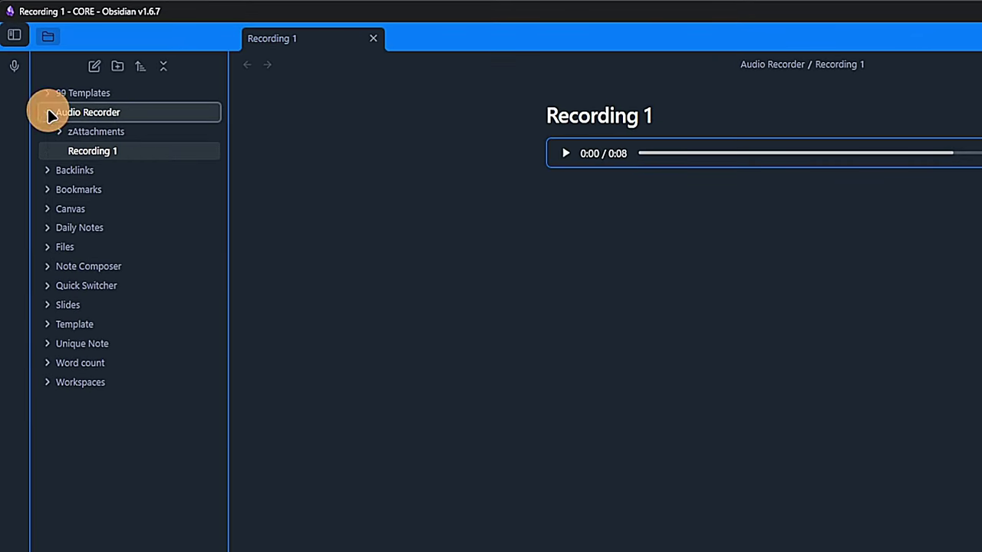
{"action": "left_click", "coordinate": [57, 132]}
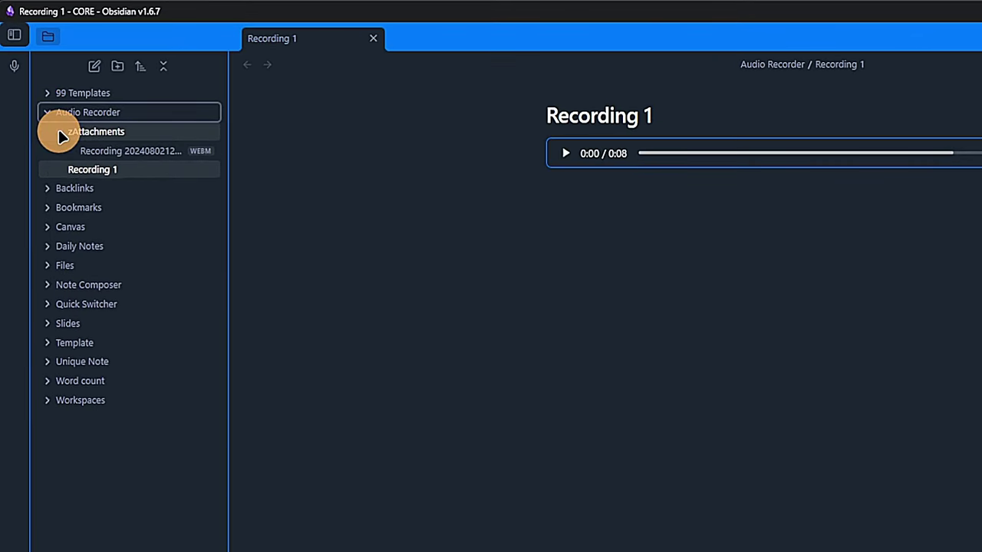
{"action": "left_click", "coordinate": [184, 156]}
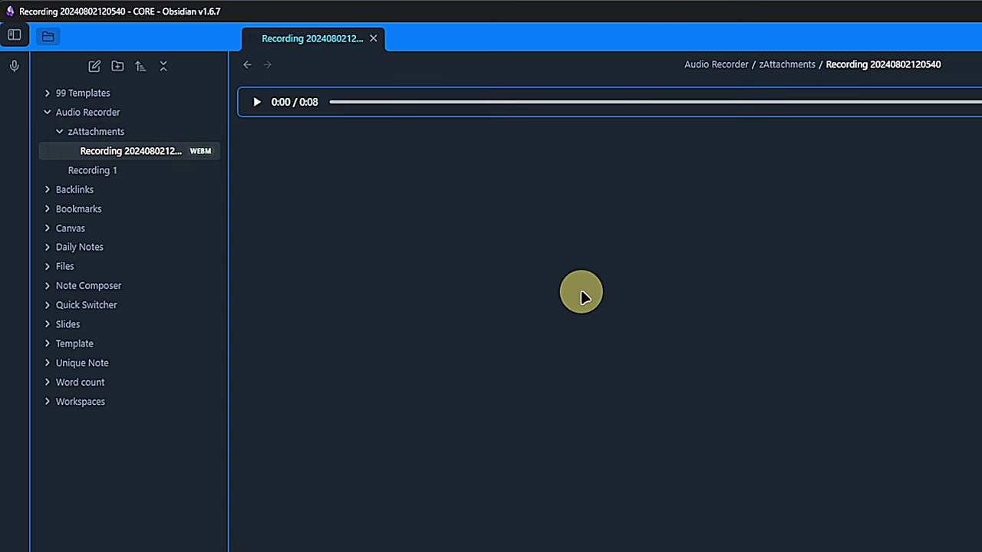
{"action": "left_click", "coordinate": [183, 178]}
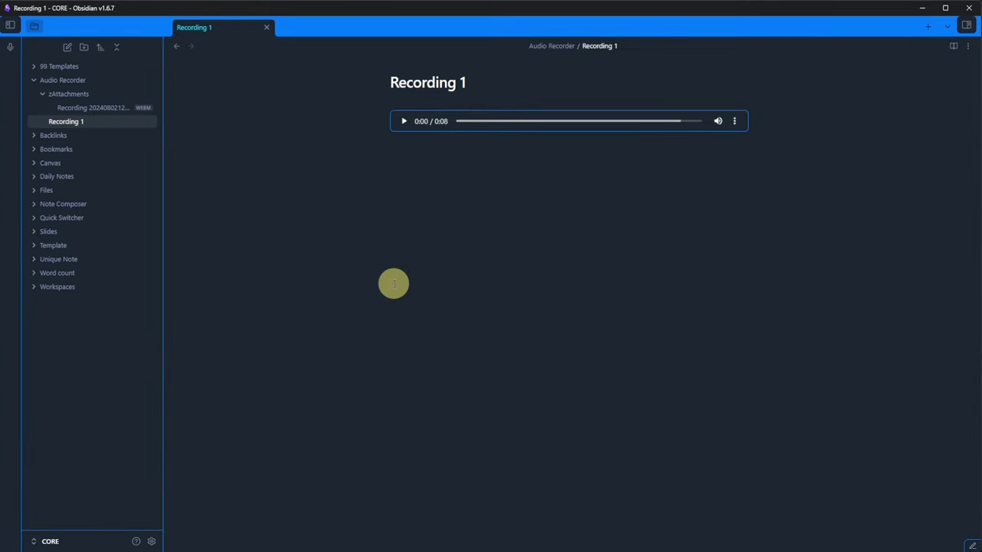
Review the attachment Subfolder name under Files and links settings, then play the clip
{"action": "left_click", "coordinate": [151, 541]}
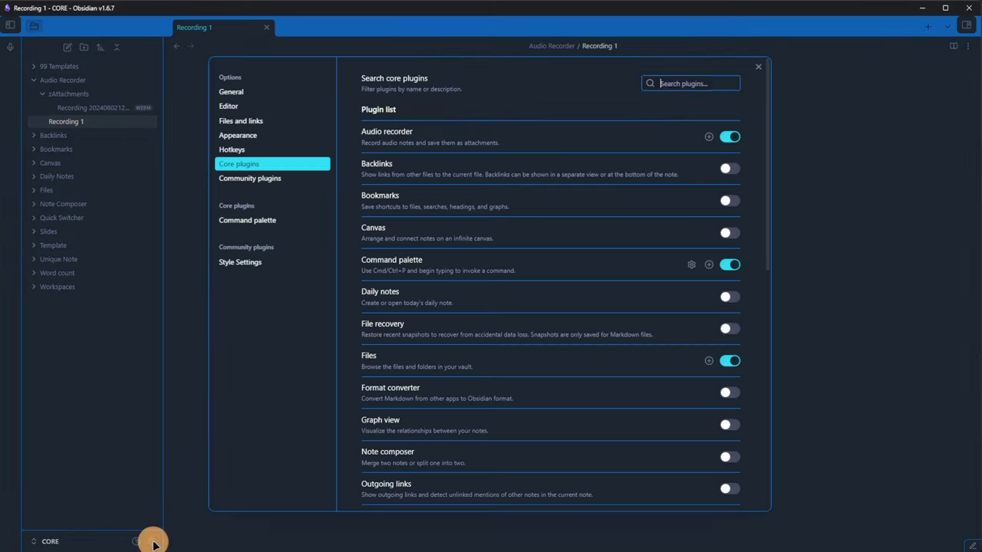
{"action": "left_click", "coordinate": [252, 120]}
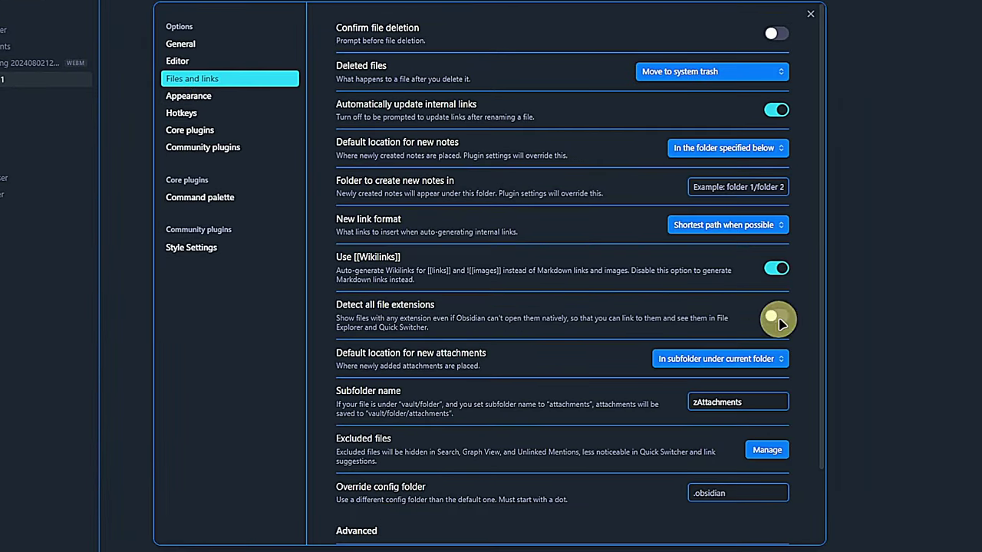
{"action": "left_click_drag", "start_coordinate": [818, 322], "coordinate": [816, 422]}
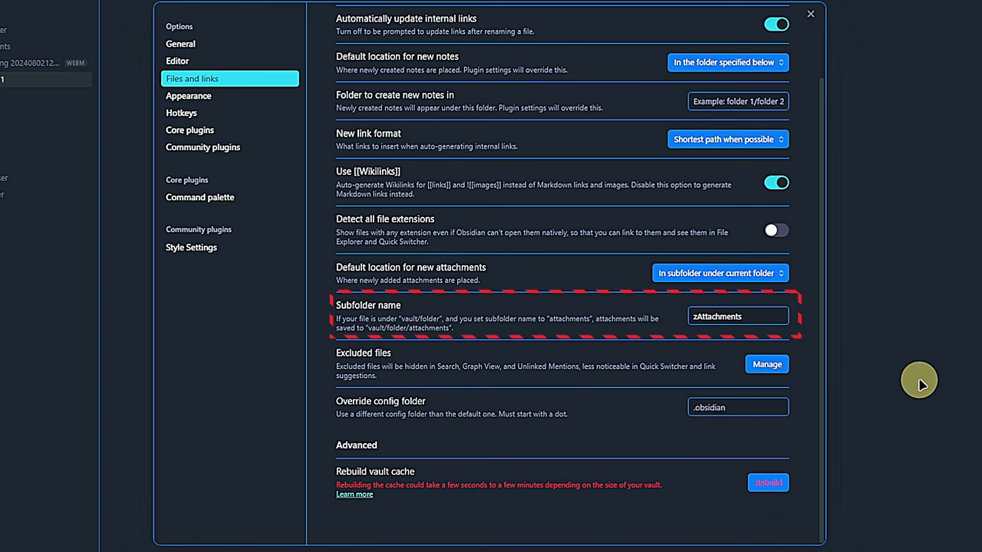
{"action": "left_click", "coordinate": [892, 257]}
{"action": "left_click", "coordinate": [403, 121]}
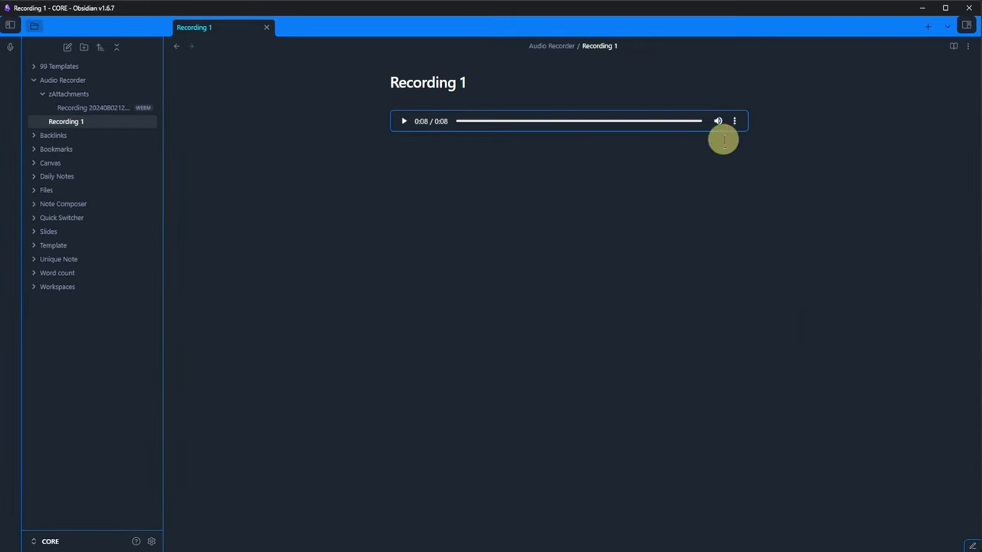
In Source mode, rename the embedded recording file to 'Test Rec'
{"action": "left_click", "coordinate": [967, 46]}
{"action": "left_click", "coordinate": [920, 72]}
{"action": "right_click", "coordinate": [487, 116]}
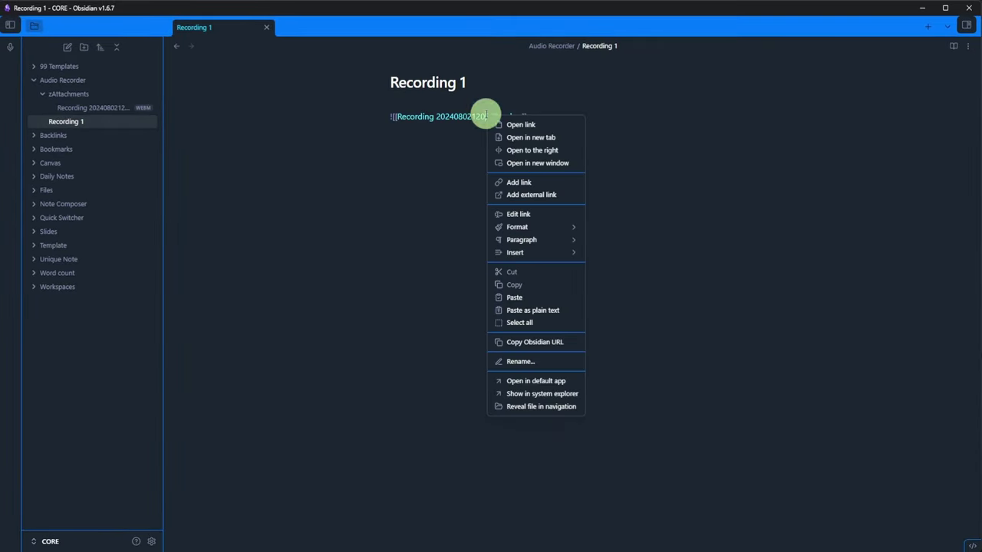
{"action": "left_click", "coordinate": [552, 361]}
{"action": "type", "text": "Test Rec"}
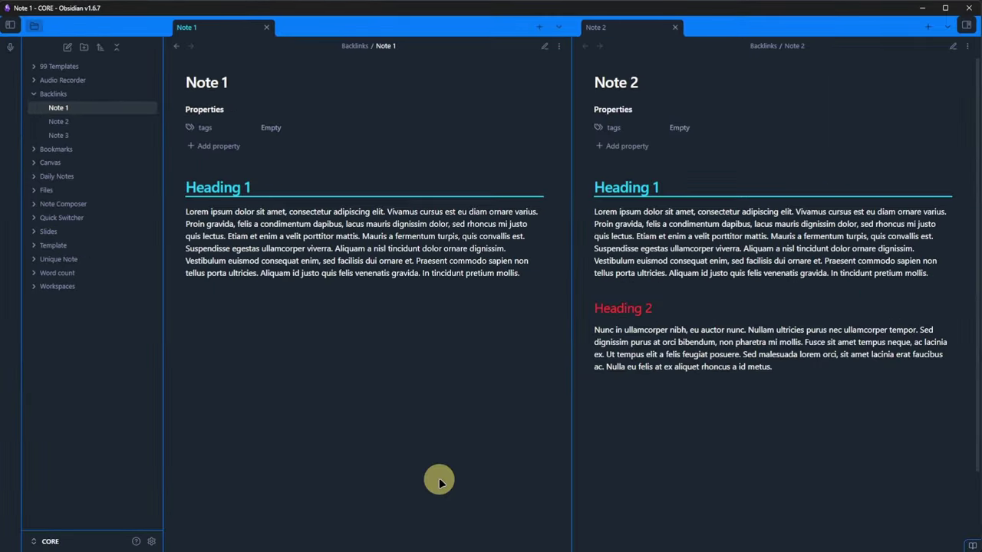
Insert a [[Note 2]] link below Note 1's paragraph and switch both notes to source mode
{"action": "key", "text": "ctrl+e"}
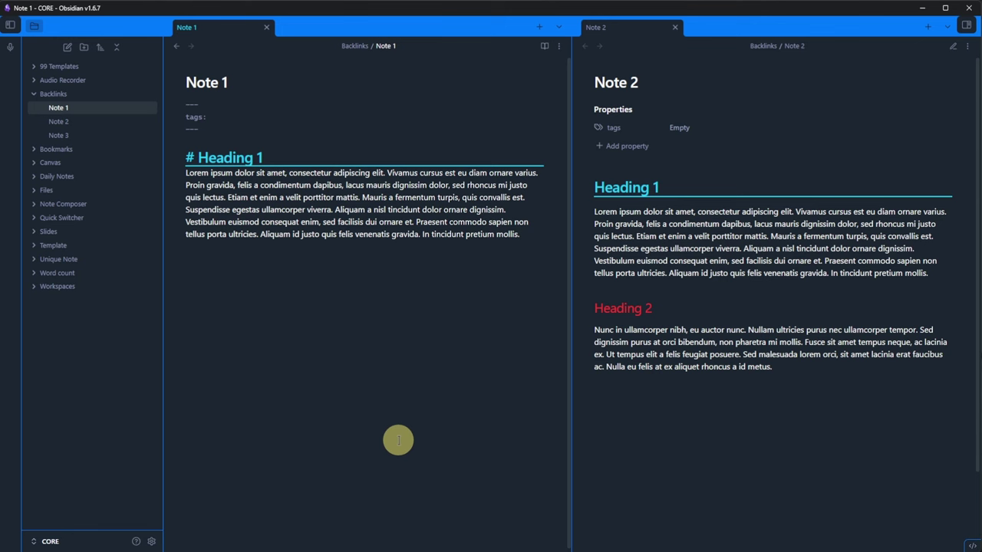
{"action": "key", "text": "BackSpace"}
{"action": "key", "text": "BackSpace"}
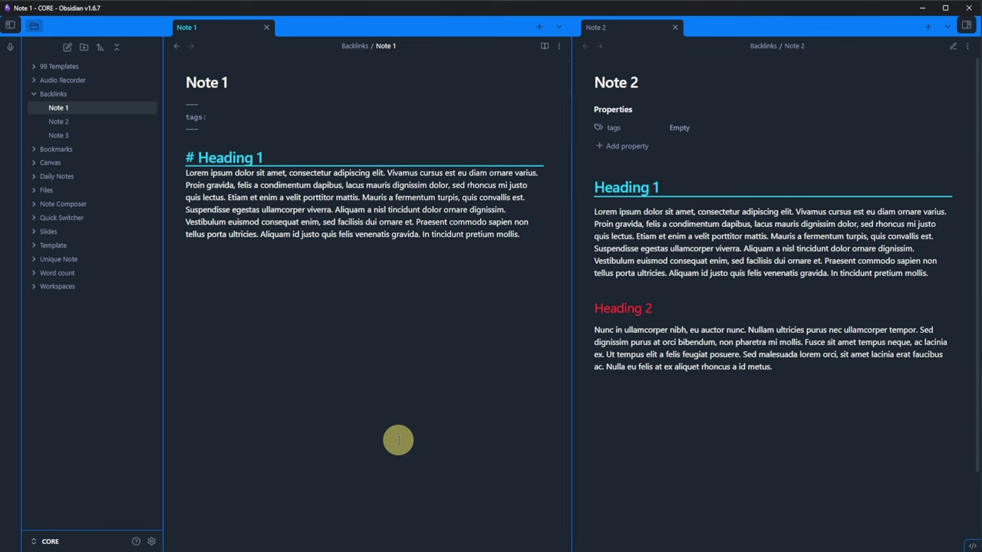
{"action": "type", "text": "[[not"}
{"action": "key", "text": "Down"}
{"action": "key", "text": "Down"}
{"action": "key", "text": "Return"}
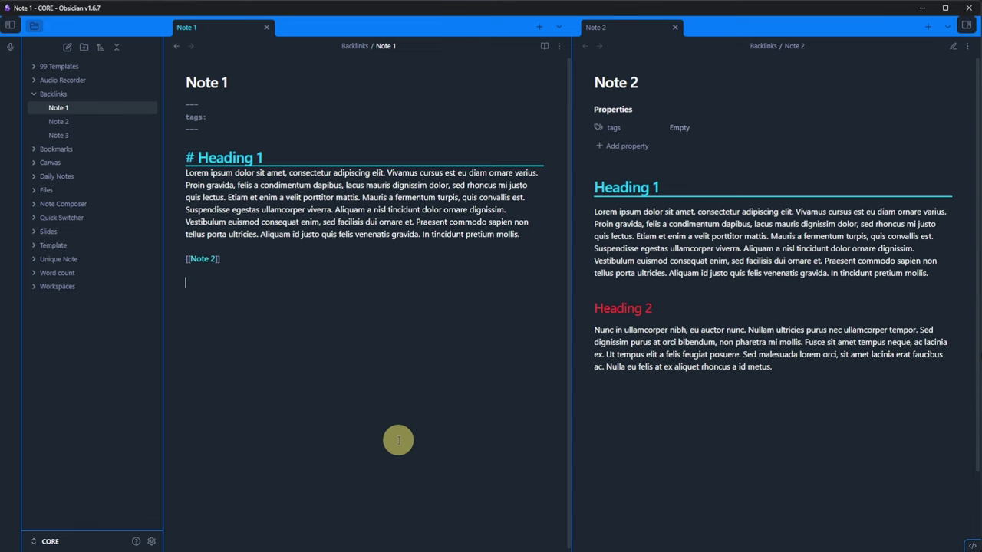
{"action": "left_click", "coordinate": [654, 425]}
{"action": "key", "text": "ctrl+e"}
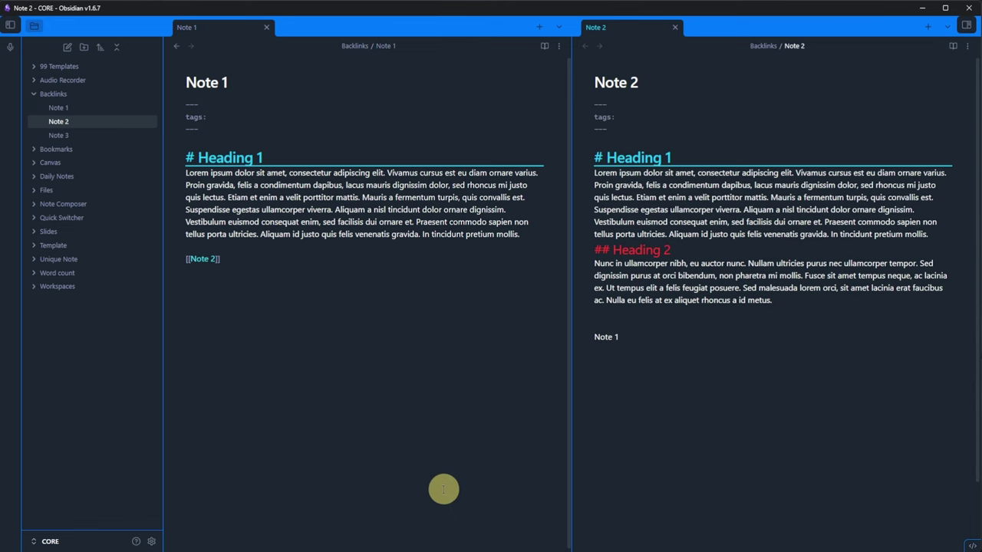
Enable the Backlinks core plugin
{"action": "left_click", "coordinate": [151, 541]}
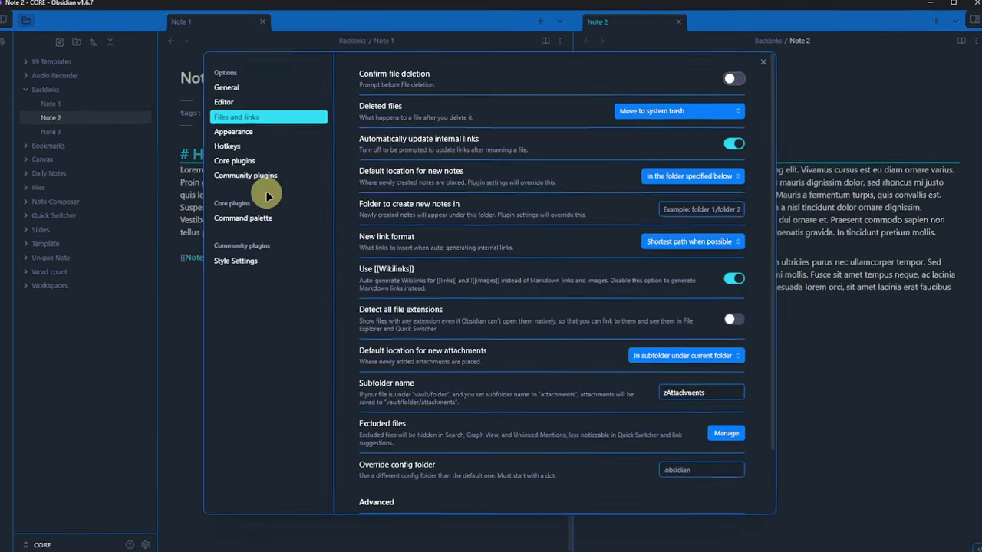
{"action": "left_click", "coordinate": [253, 161]}
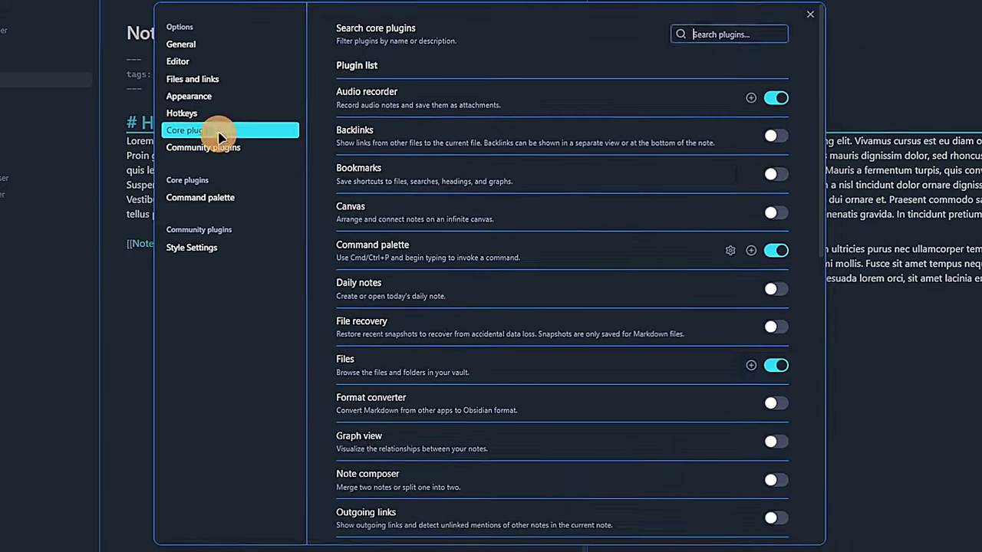
{"action": "left_click", "coordinate": [735, 168]}
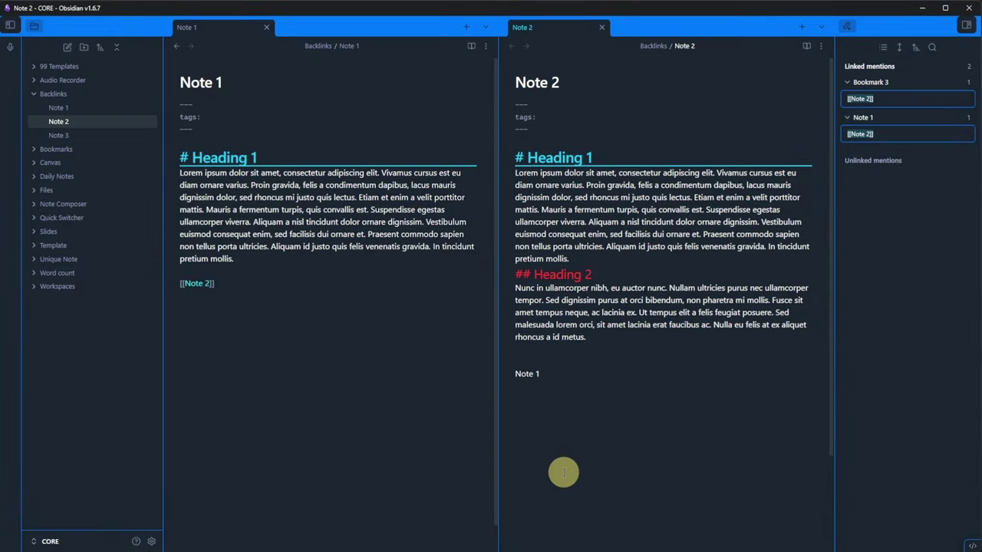
Open the backlinks panel and view the backlinks for Note 1 and Note 2
{"action": "key", "text": "ctrl+p"}
{"action": "type", "text": "back"}
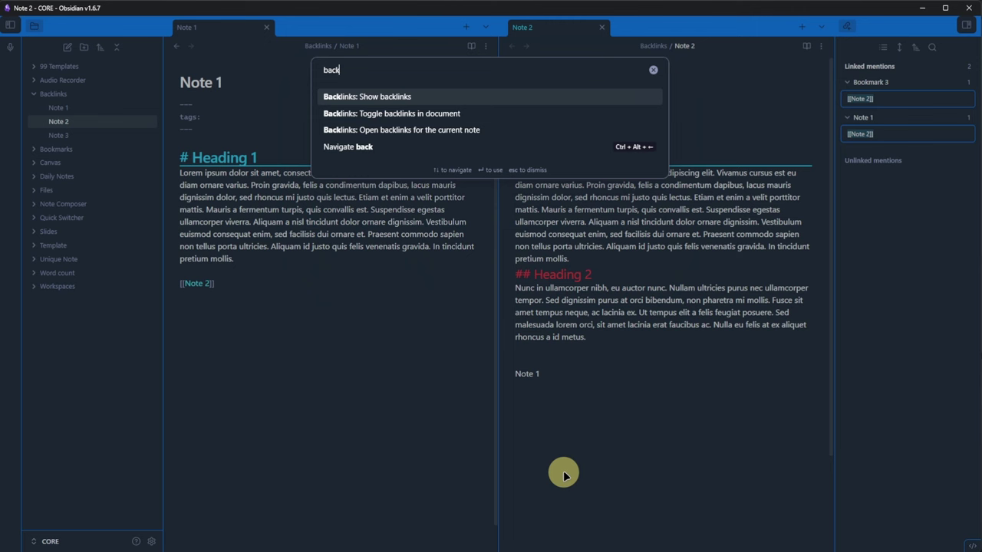
{"action": "left_click", "coordinate": [508, 96]}
{"action": "left_click", "coordinate": [320, 323]}
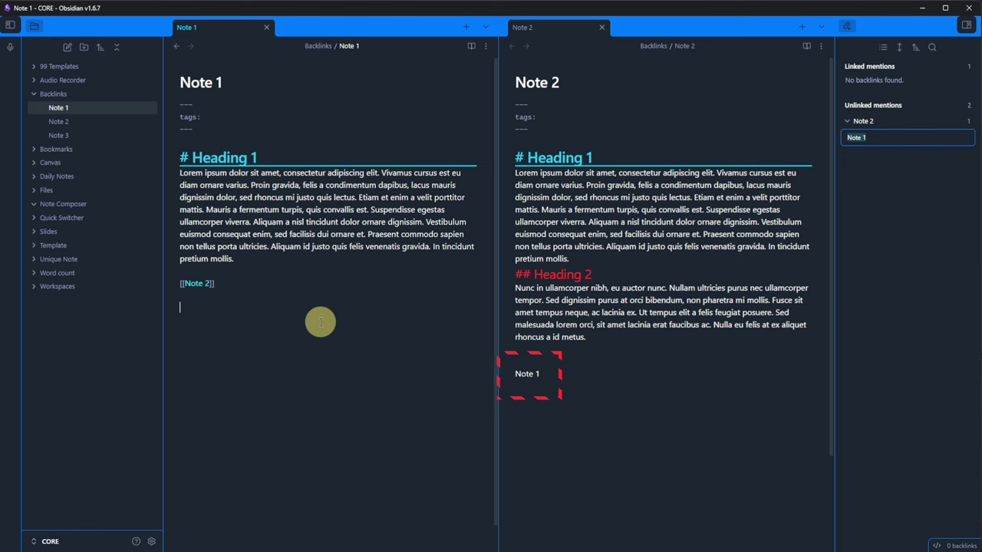
{"action": "left_click", "coordinate": [624, 402]}
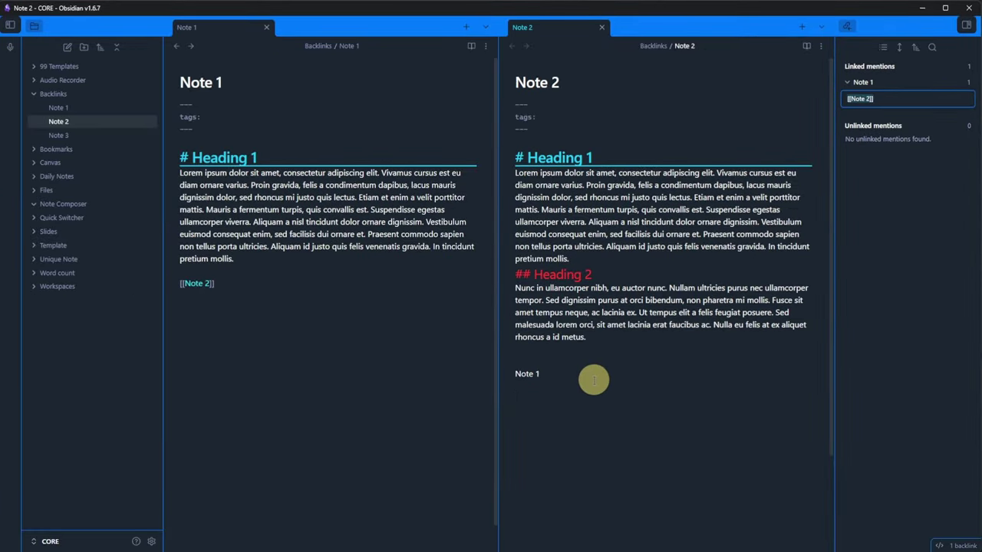
Add a [[Note 1]] link at the end of Note 2, then reselect Note 1
{"action": "left_click", "coordinate": [597, 397]}
{"action": "type", "text": "[[Note"}
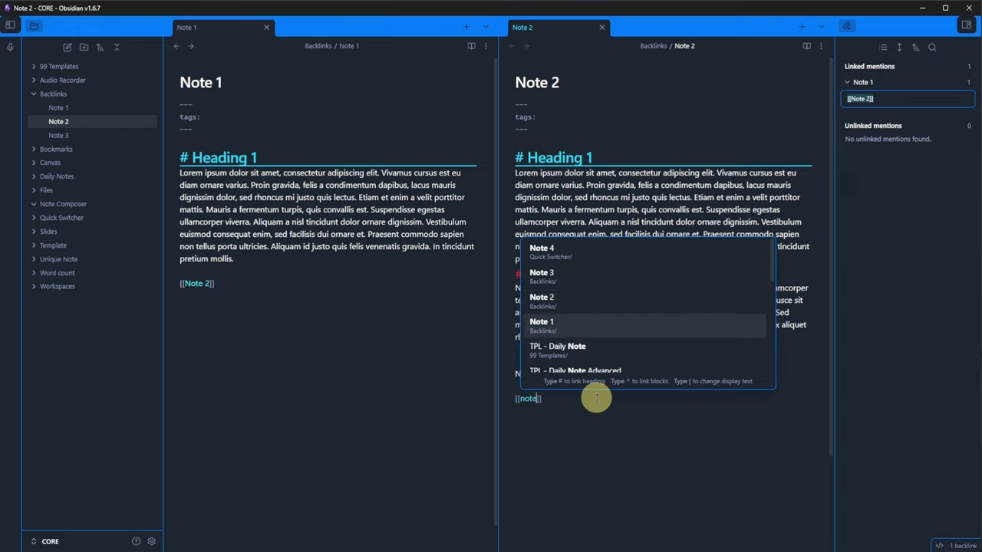
{"action": "key", "text": "Return"}
{"action": "left_click", "coordinate": [612, 445]}
{"action": "left_click", "coordinate": [371, 397]}
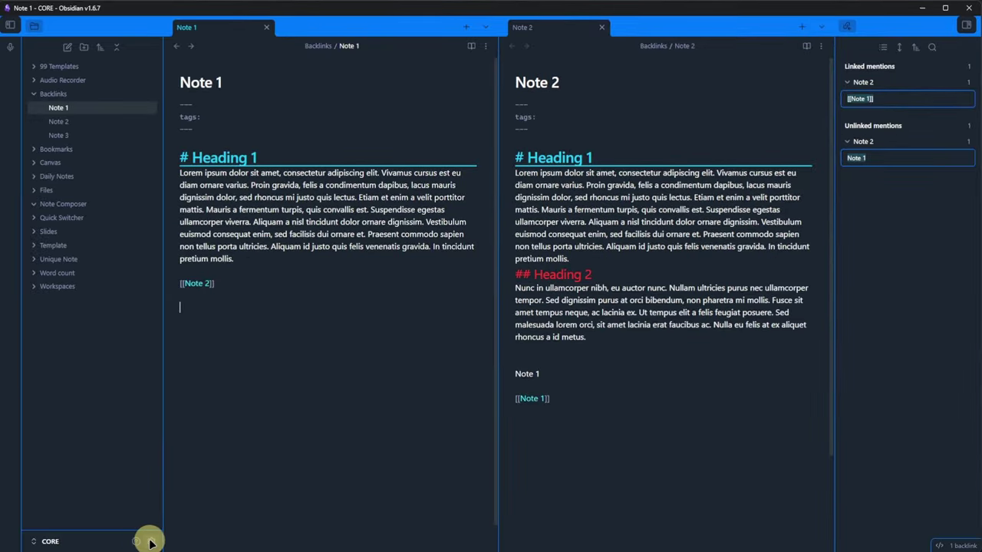
Turn on 'Show backlinks at the bottom of notes' in the Backlinks settings
{"action": "left_click", "coordinate": [149, 541]}
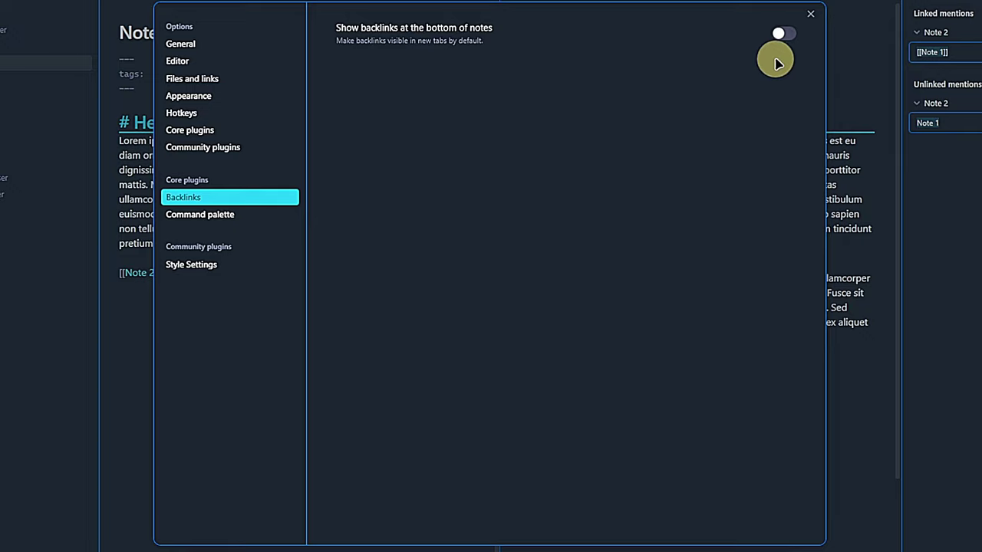
{"action": "left_click", "coordinate": [784, 37]}
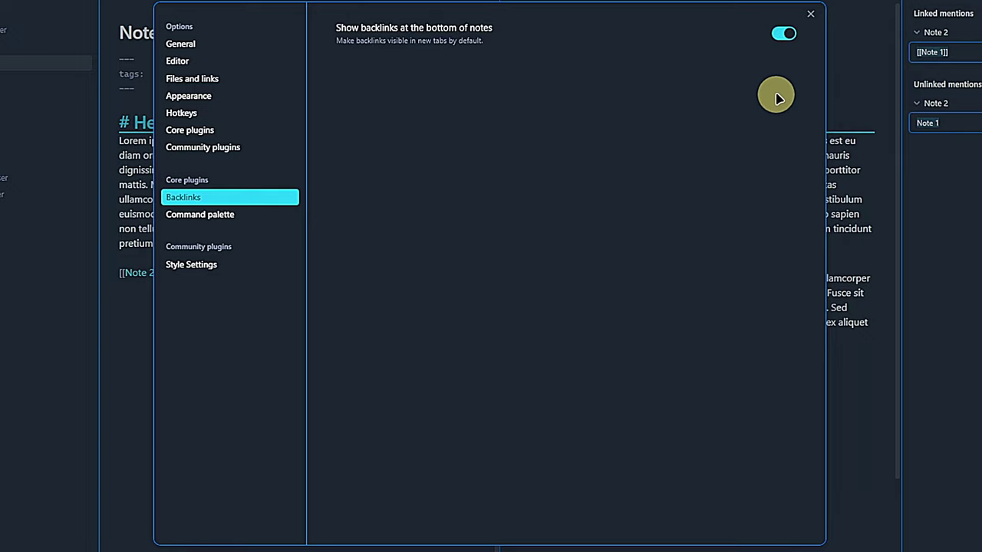
{"action": "left_click", "coordinate": [810, 14]}
Reopen Note 2 and Note 1 side by side, scrolled to their backlinks footers
{"action": "left_click", "coordinate": [270, 29]}
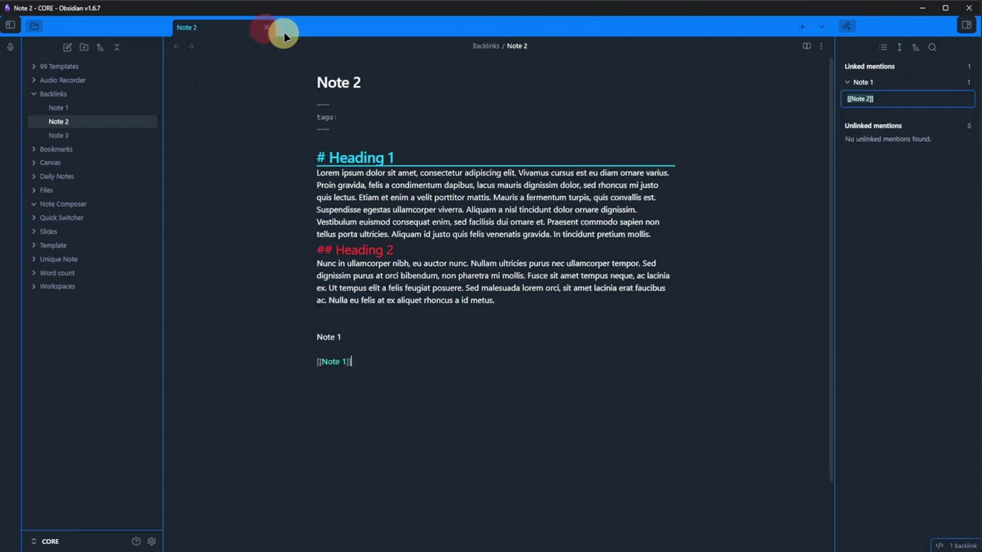
{"action": "left_click", "coordinate": [270, 29]}
{"action": "left_click", "coordinate": [58, 122]}
{"action": "left_click_drag", "start_coordinate": [276, 38], "coordinate": [708, 312]}
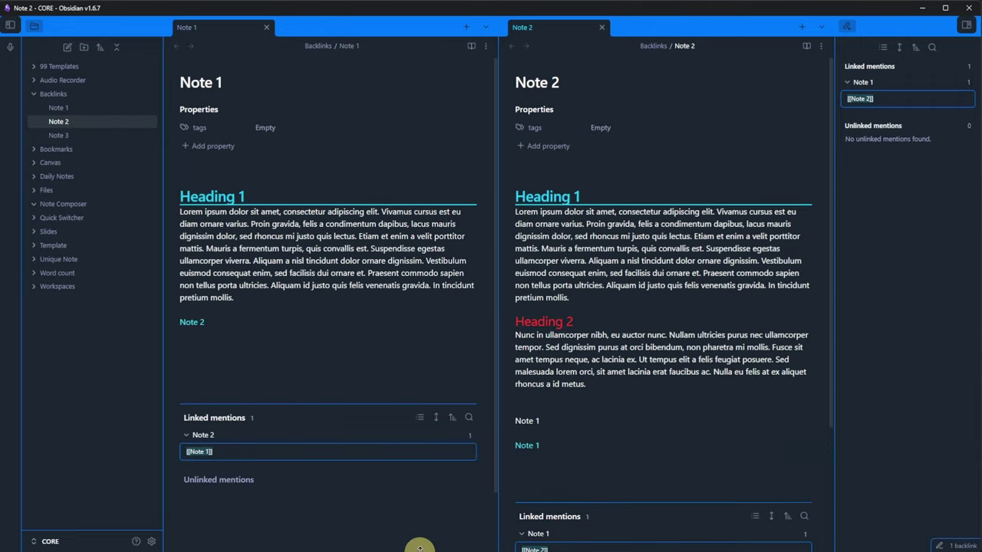
{"action": "scroll", "coordinate": [560, 528], "scroll_direction": "down", "scroll_amount": 4}
{"action": "left_click", "coordinate": [381, 484]}
{"action": "scroll", "coordinate": [381, 484], "scroll_direction": "down", "scroll_amount": 2}
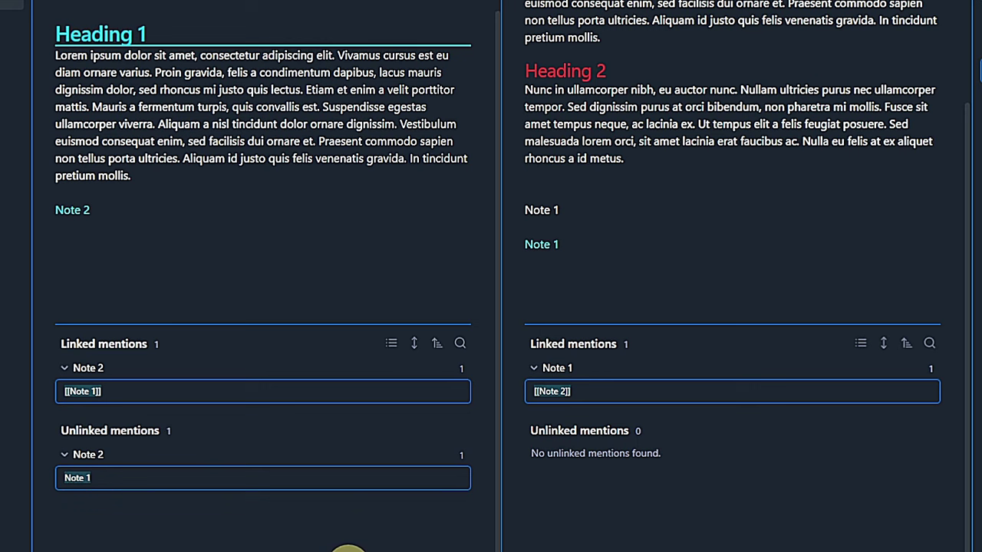
Collapse and expand Note 1's mentions, check sort order choices, and open the mentions search
{"action": "left_click", "coordinate": [393, 343]}
{"action": "left_click", "coordinate": [392, 345]}
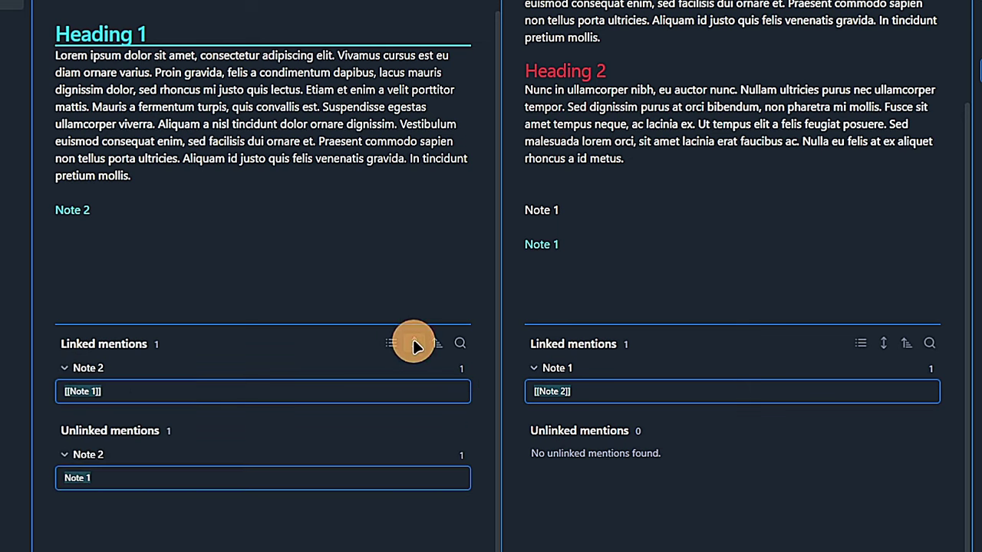
{"action": "left_click", "coordinate": [437, 344]}
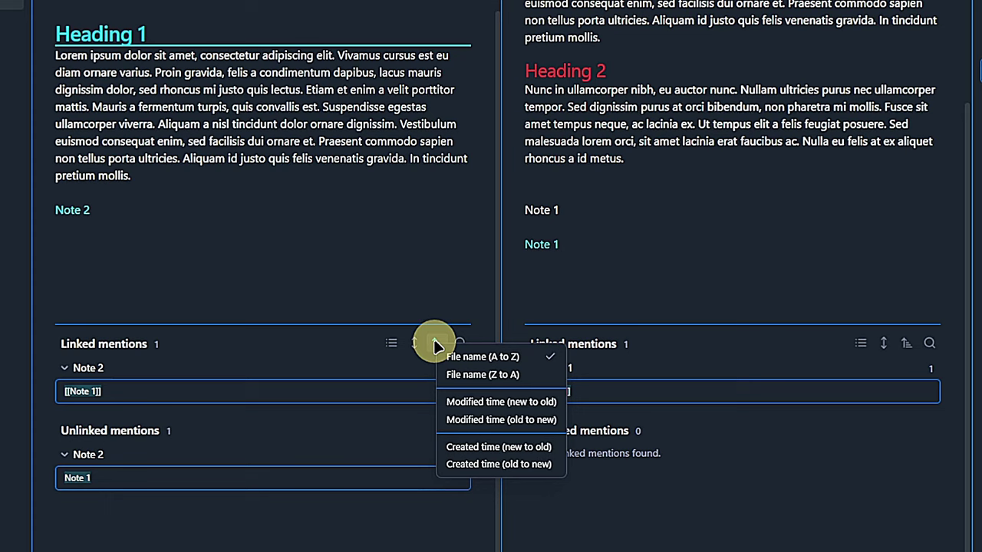
{"action": "left_click", "coordinate": [458, 344]}
{"action": "left_click", "coordinate": [458, 344]}
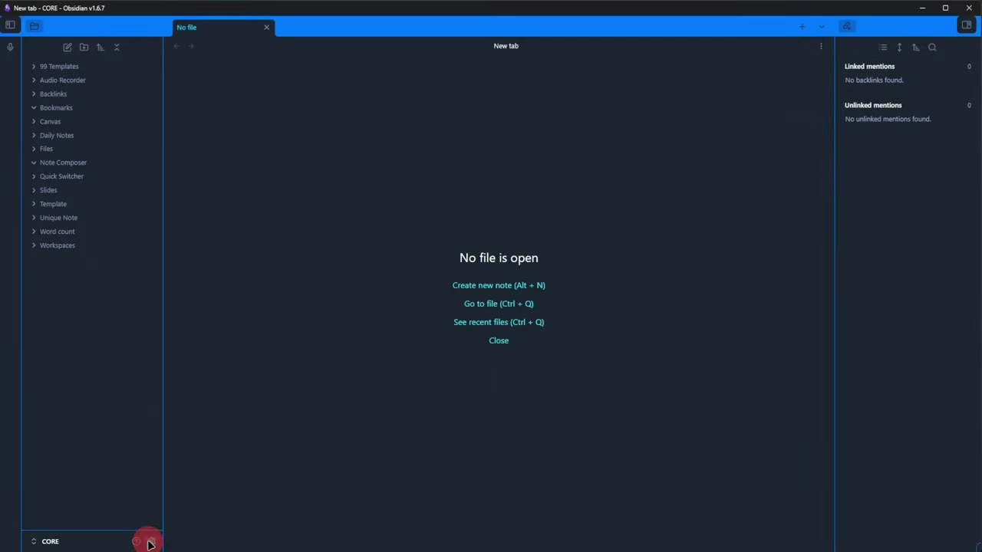
Turn on the Bookmarks core plugin and assign Alt+B to 'Bookmarks: Bookmark...'
{"action": "left_click", "coordinate": [152, 542]}
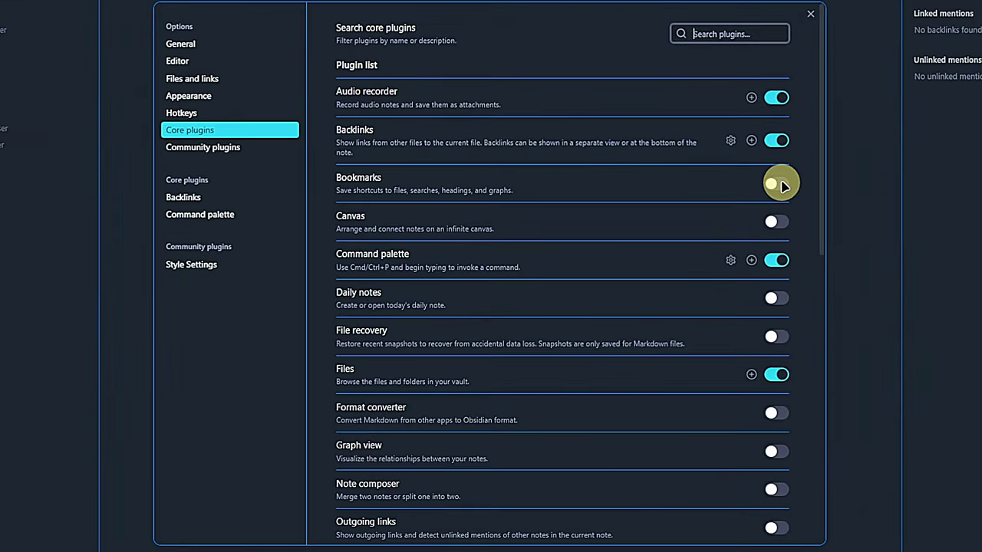
{"action": "left_click", "coordinate": [774, 184]}
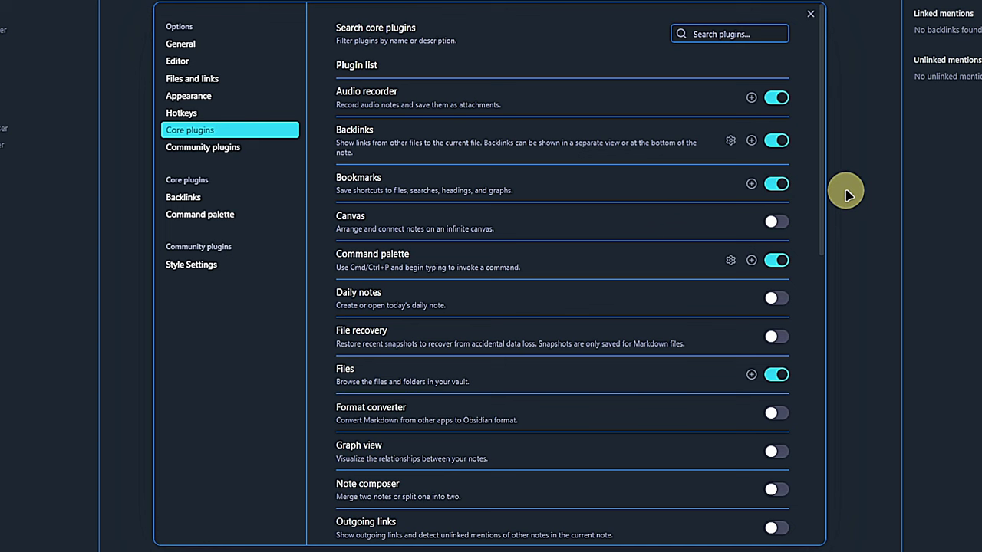
{"action": "left_click", "coordinate": [751, 184]}
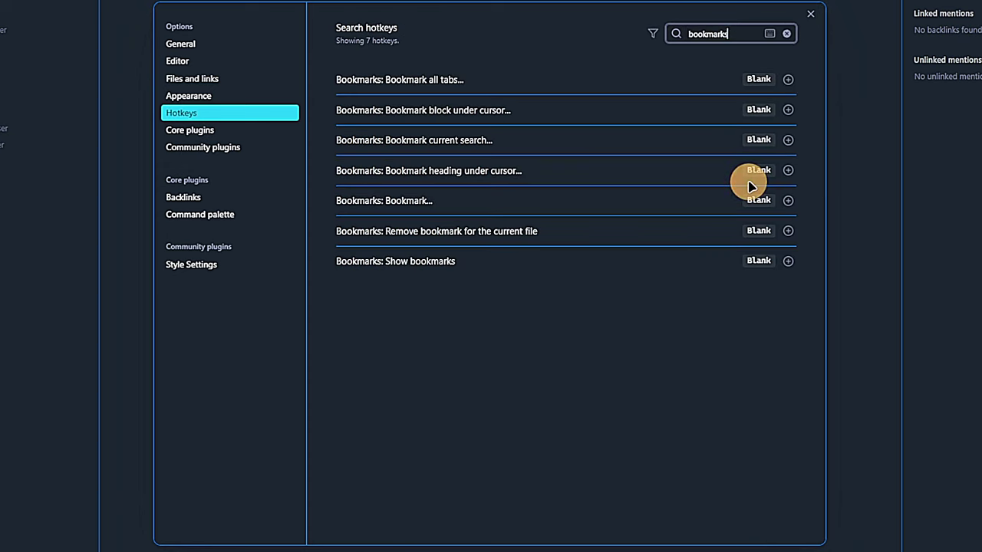
{"action": "left_click", "coordinate": [788, 201]}
{"action": "key", "text": "alt+b"}
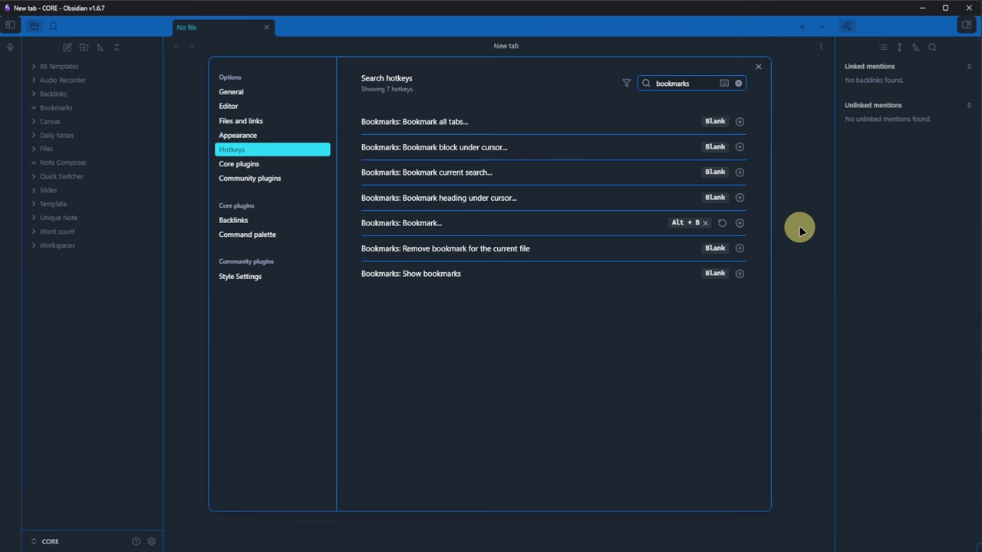
Confirm the Bookmarks panel is empty, then open Bookmark 1 from the Bookmarks folder
{"action": "left_click", "coordinate": [799, 231]}
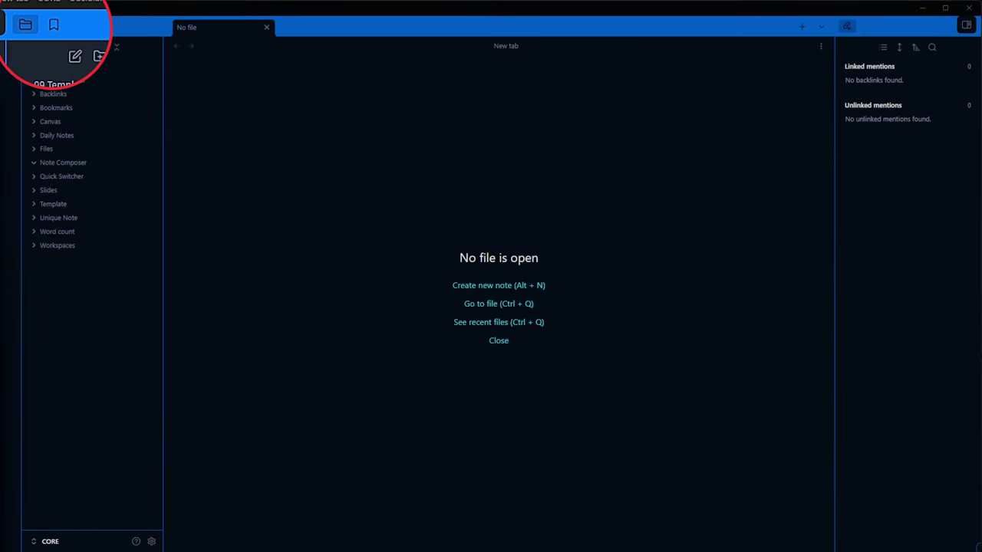
{"action": "left_click", "coordinate": [53, 26]}
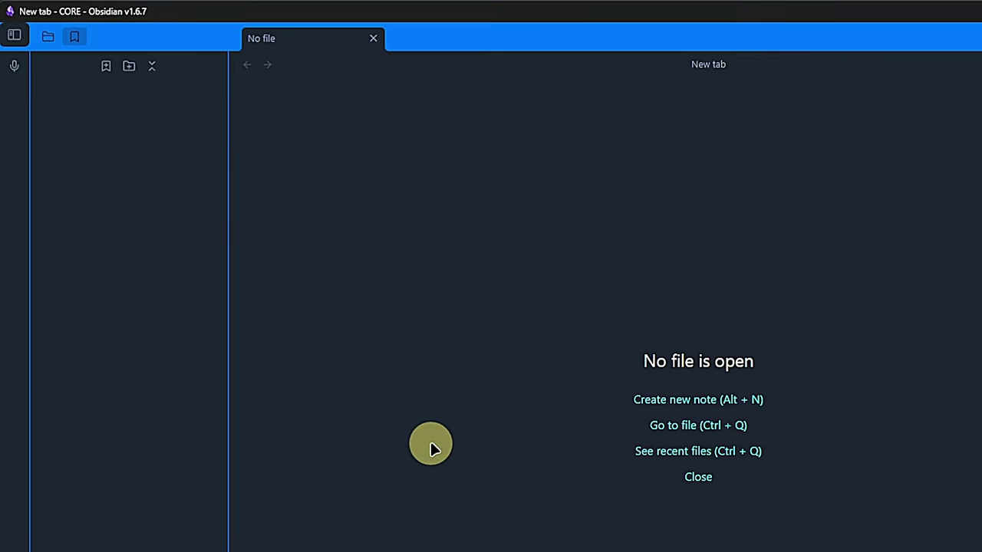
{"action": "left_click", "coordinate": [49, 38]}
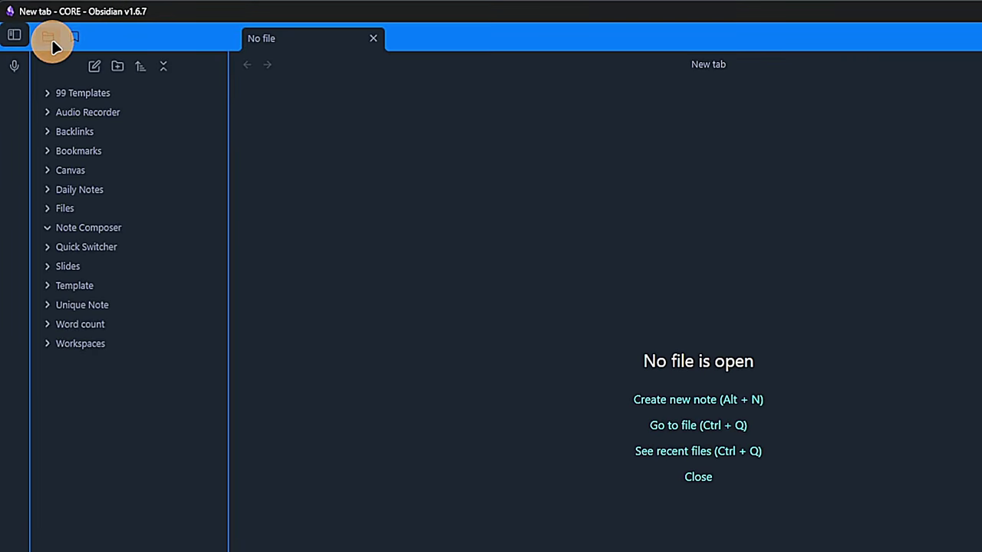
{"action": "left_click", "coordinate": [48, 152]}
{"action": "left_click", "coordinate": [100, 171]}
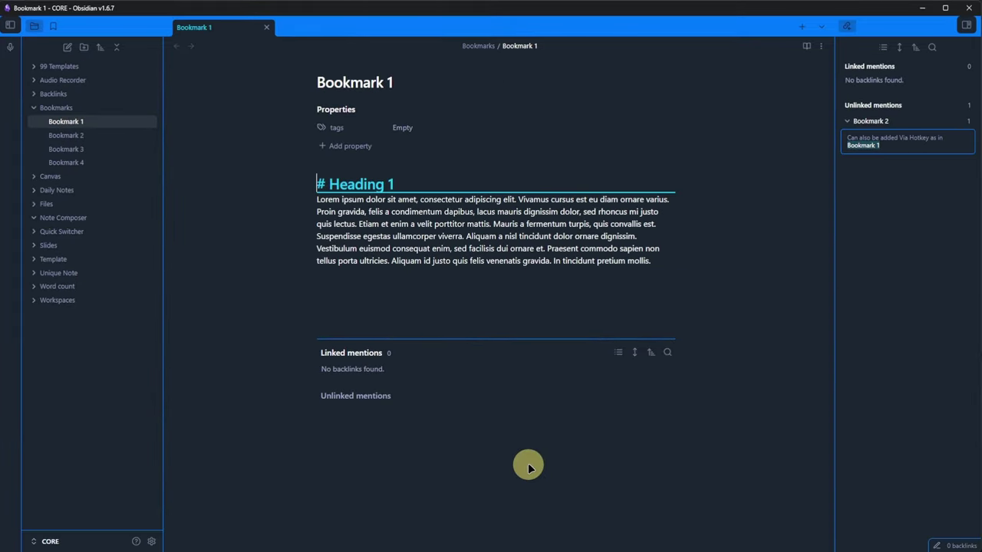
Reach the add-bookmark form via the right-click menu and the command palette, cancelling each time
{"action": "right_click", "coordinate": [116, 126]}
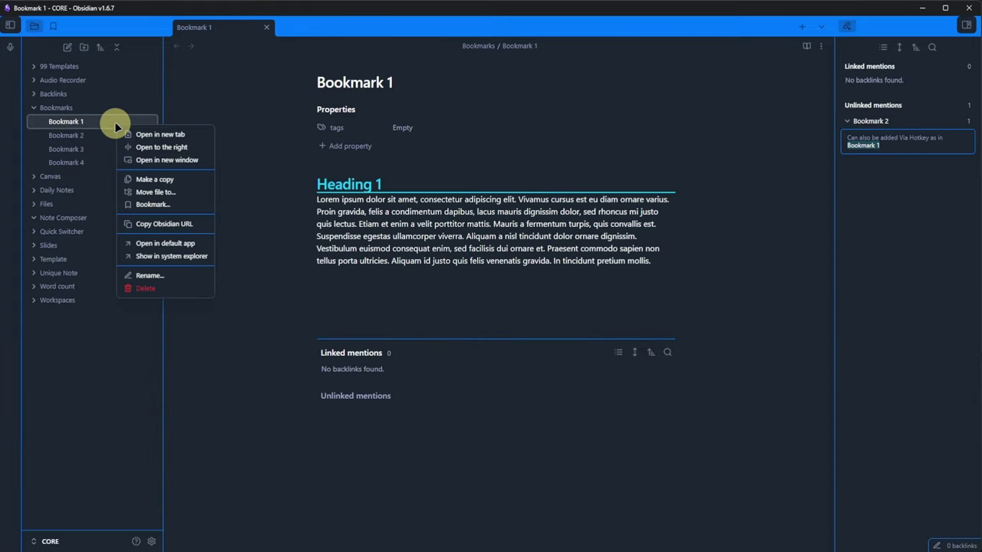
{"action": "left_click", "coordinate": [195, 204]}
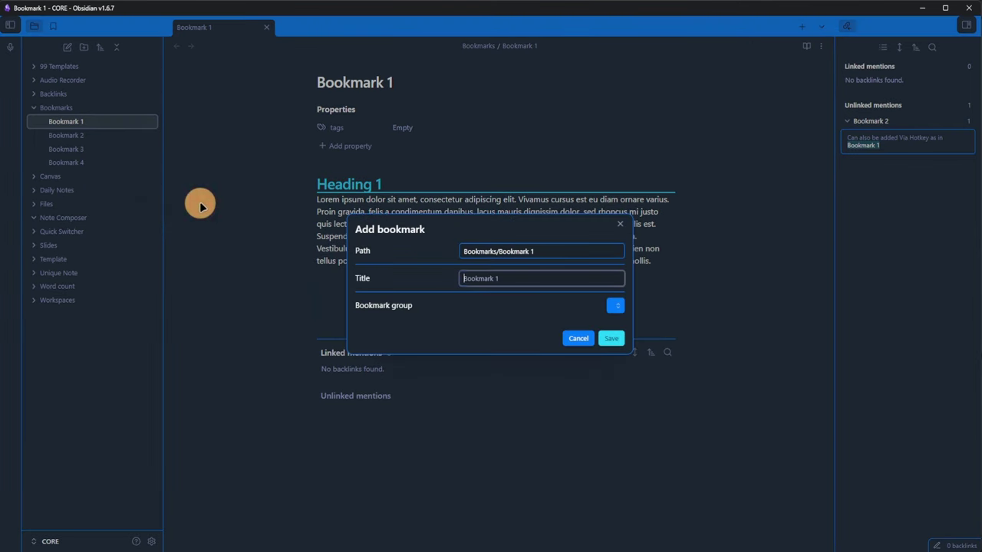
{"action": "left_click", "coordinate": [620, 225]}
{"action": "key", "text": "ctrl+p"}
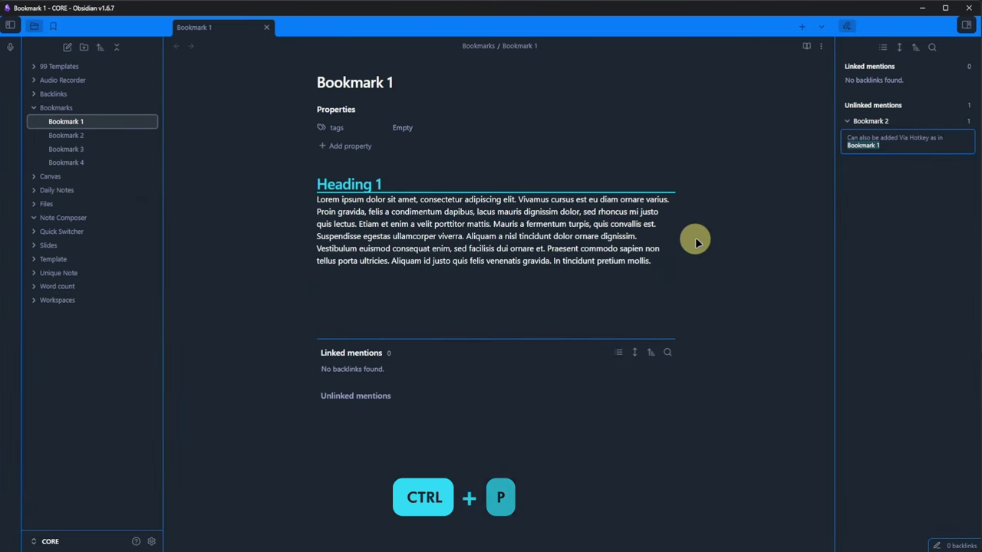
{"action": "type", "text": "bookm"}
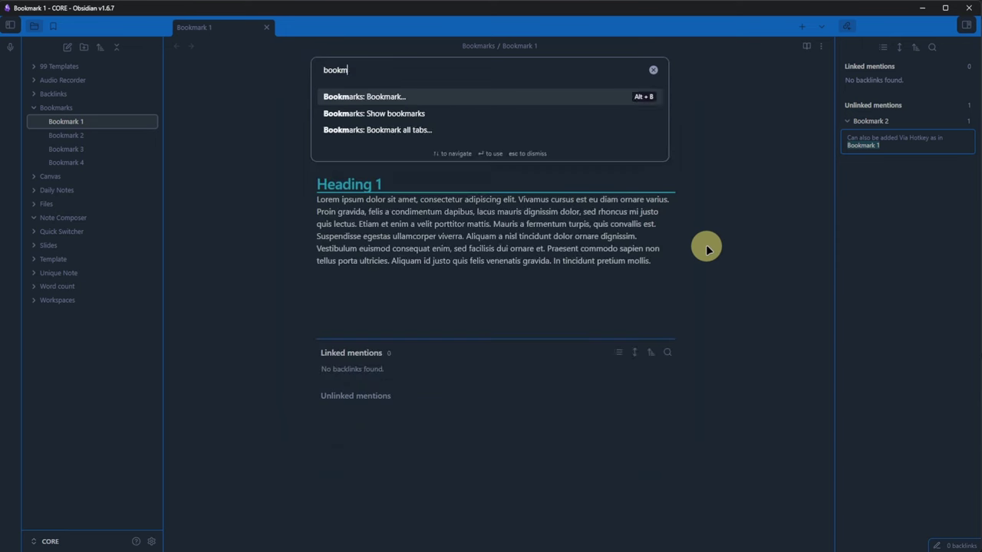
{"action": "key", "text": "Return"}
{"action": "key", "text": "Escape"}
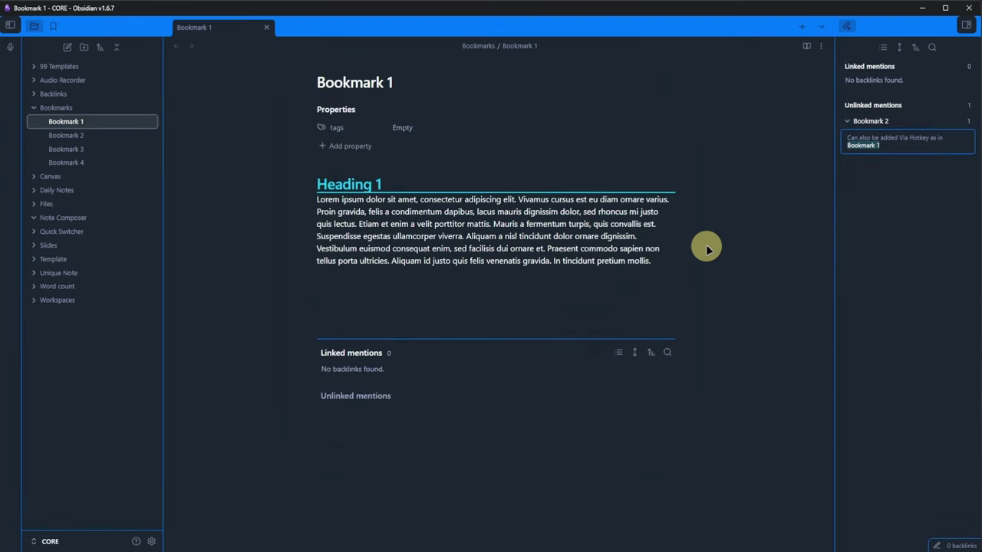
Bookmark Bookmark 1 with Alt+B, saving it under the title 'My first bookmark'
{"action": "key", "text": "alt+b"}
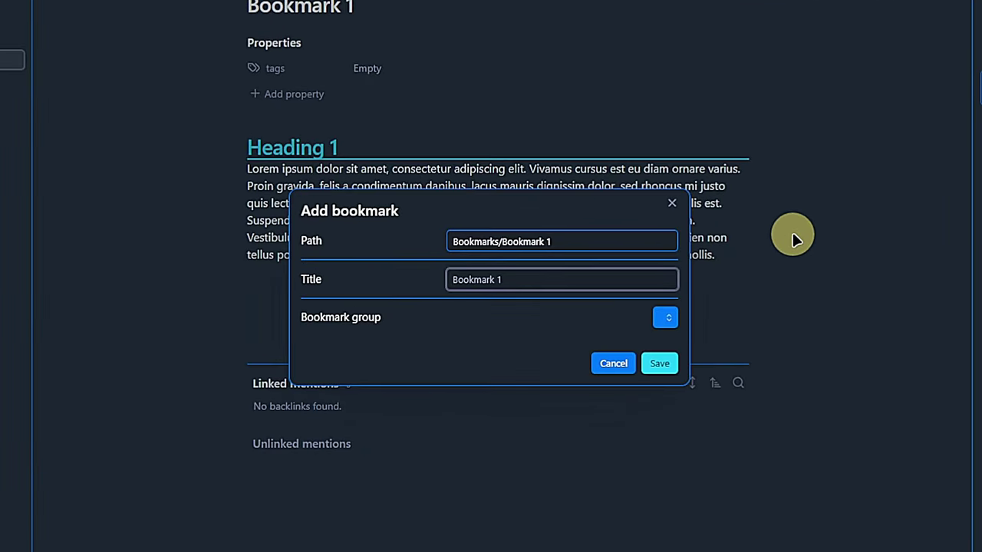
{"action": "key", "text": "Tab"}
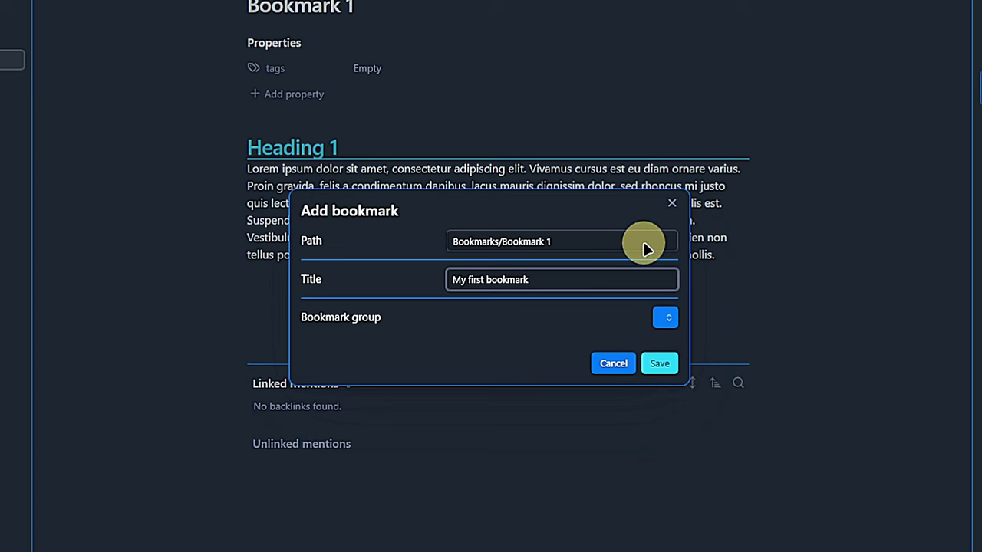
{"action": "left_click", "coordinate": [671, 317]}
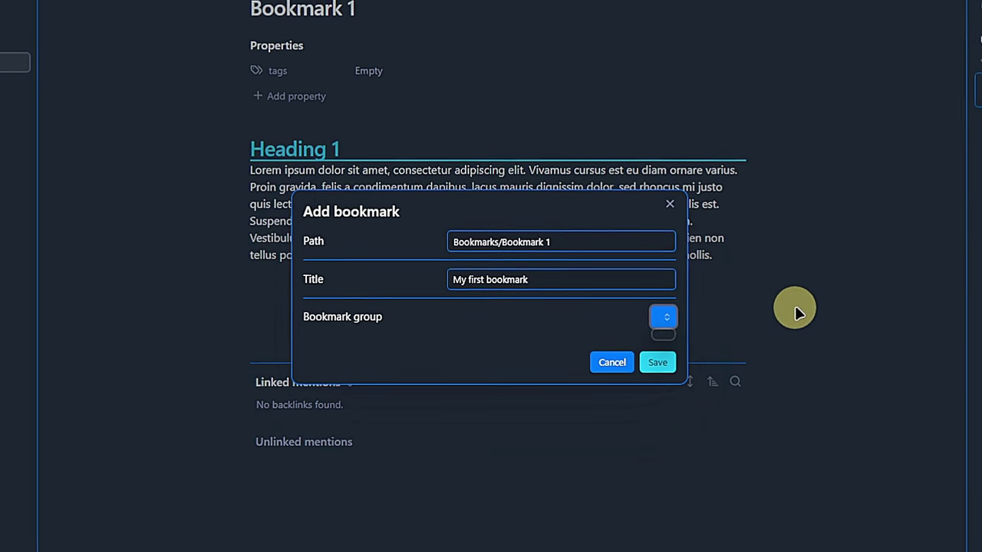
{"action": "key", "text": "Return"}
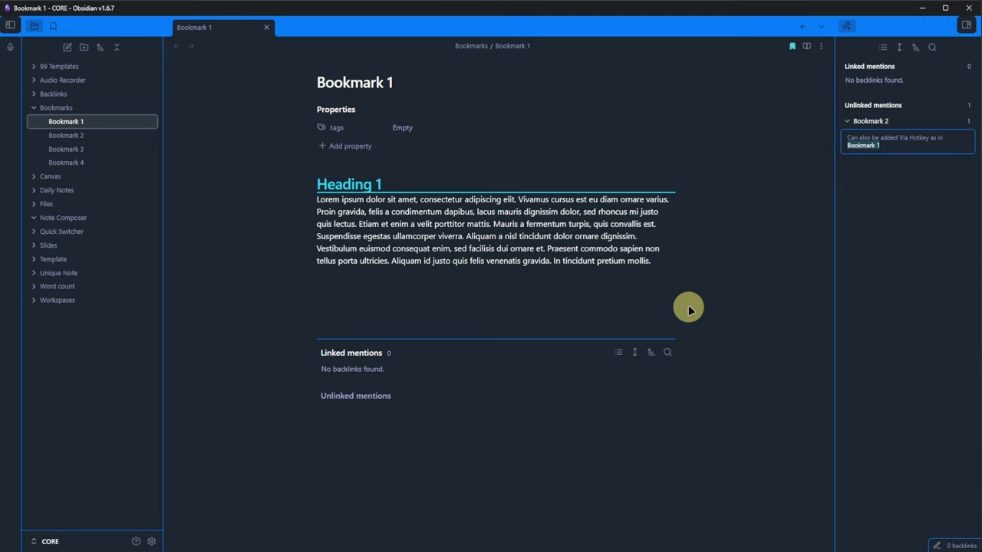
Create bookmark groups Group 1 and Group 2 in the Bookmarks panel
{"action": "left_click", "coordinate": [53, 26]}
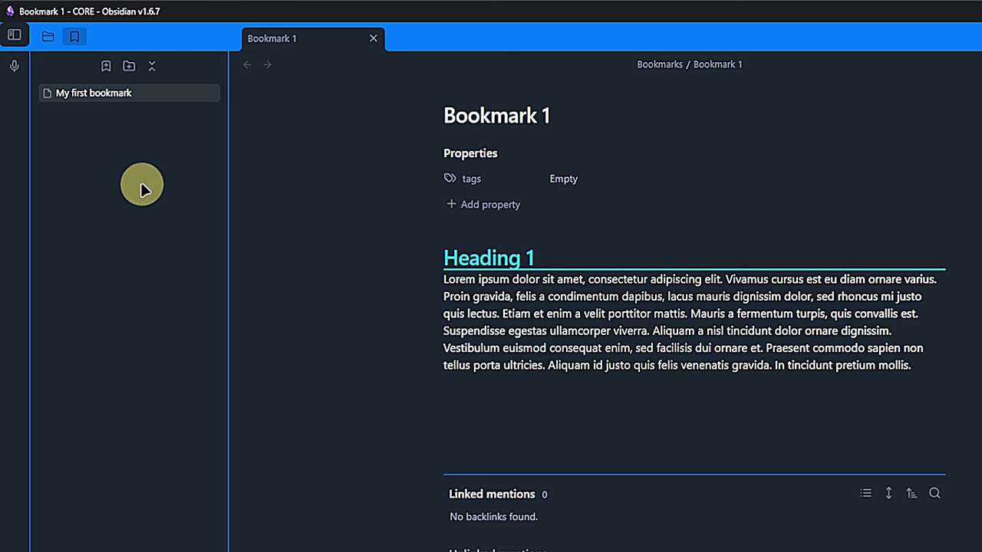
{"action": "left_click", "coordinate": [104, 68]}
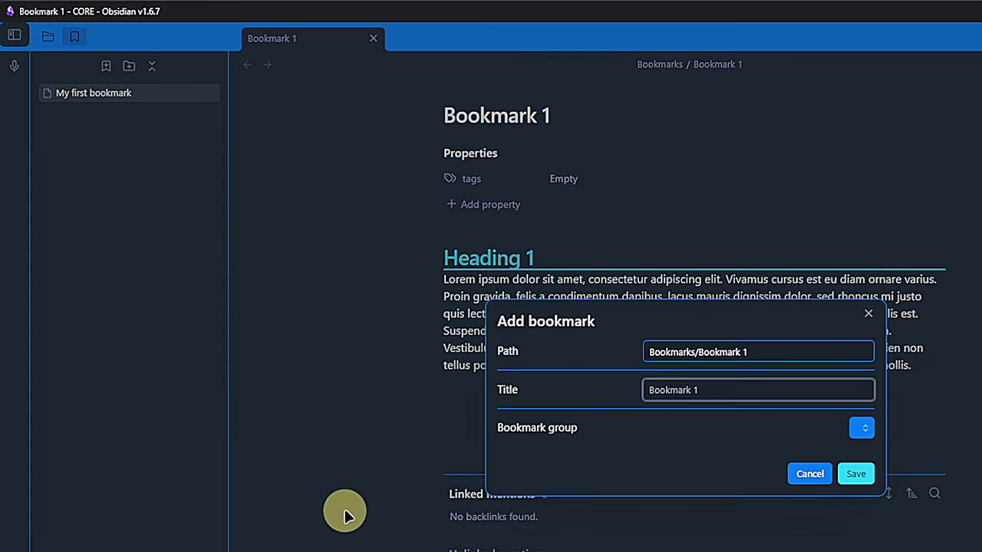
{"action": "left_click", "coordinate": [813, 475]}
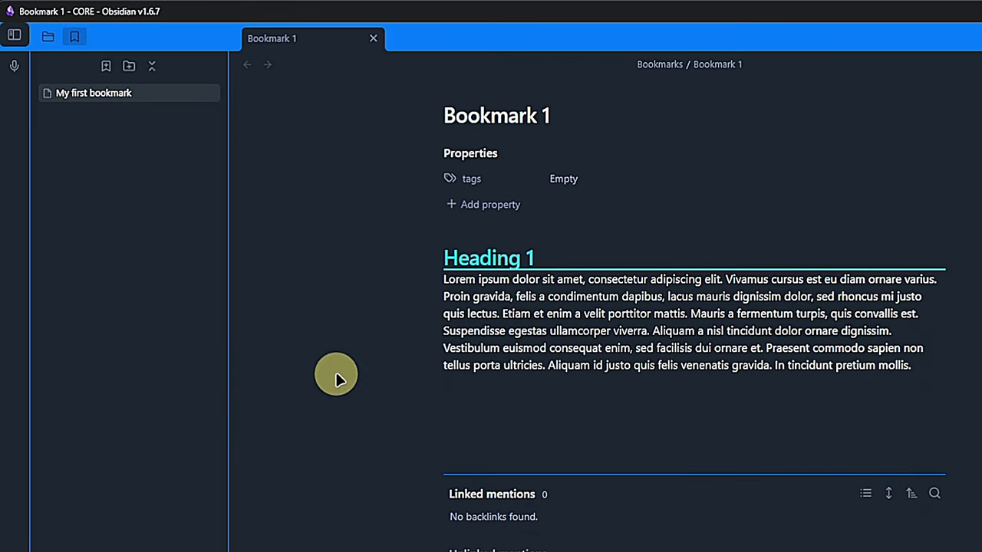
{"action": "left_click", "coordinate": [129, 67]}
{"action": "type", "text": "Group 1"}
{"action": "key", "text": "Return"}
{"action": "left_click", "coordinate": [128, 67]}
{"action": "type", "text": "Group 2"}
{"action": "key", "text": "Return"}
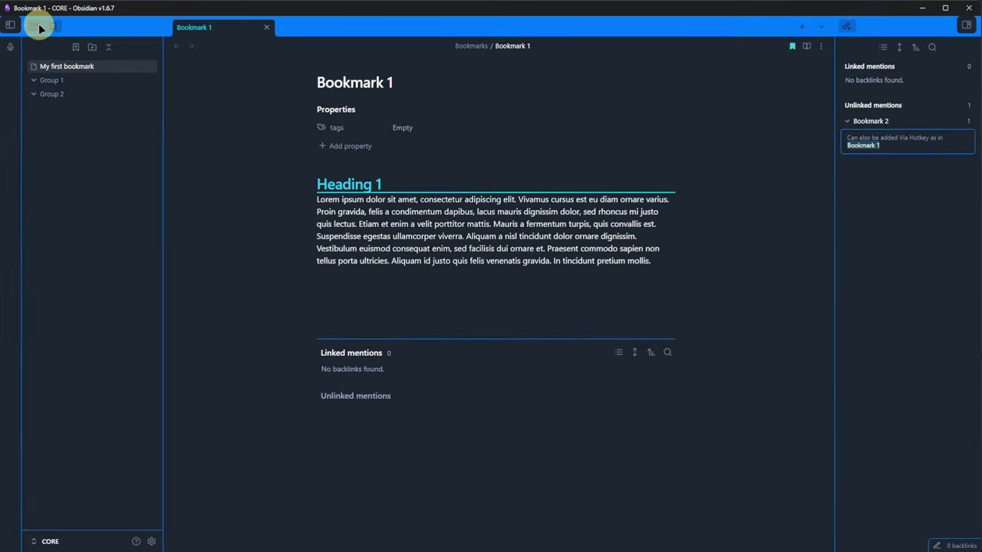
Bookmark the Bookmark 2 note as 'My second bookmark' inside Group 1
{"action": "left_click", "coordinate": [36, 27]}
{"action": "left_click", "coordinate": [115, 136]}
{"action": "key", "text": "alt+b"}
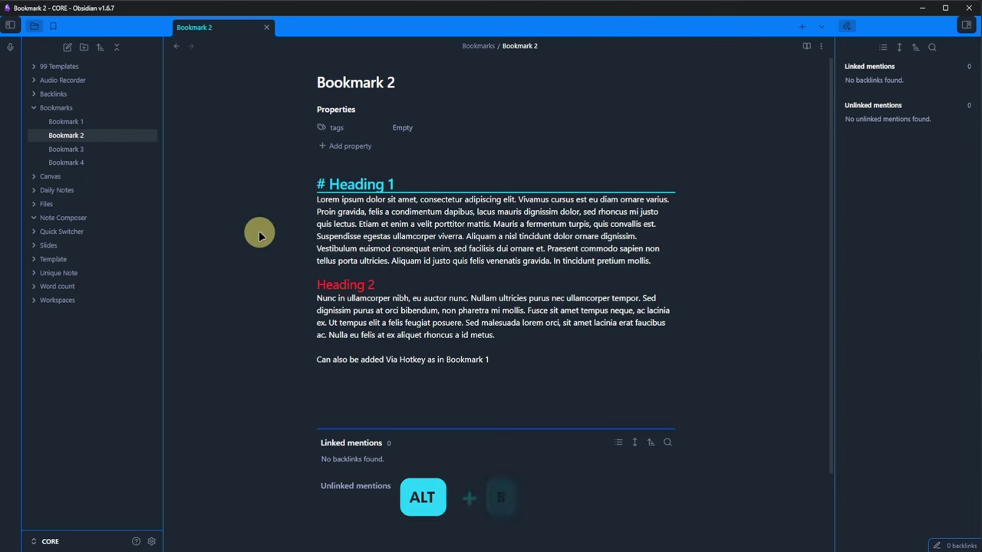
{"action": "type", "text": "My second bookmark"}
{"action": "left_click", "coordinate": [614, 307]}
{"action": "left_click", "coordinate": [614, 326]}
{"action": "left_click", "coordinate": [611, 339]}
{"action": "left_click", "coordinate": [53, 27]}
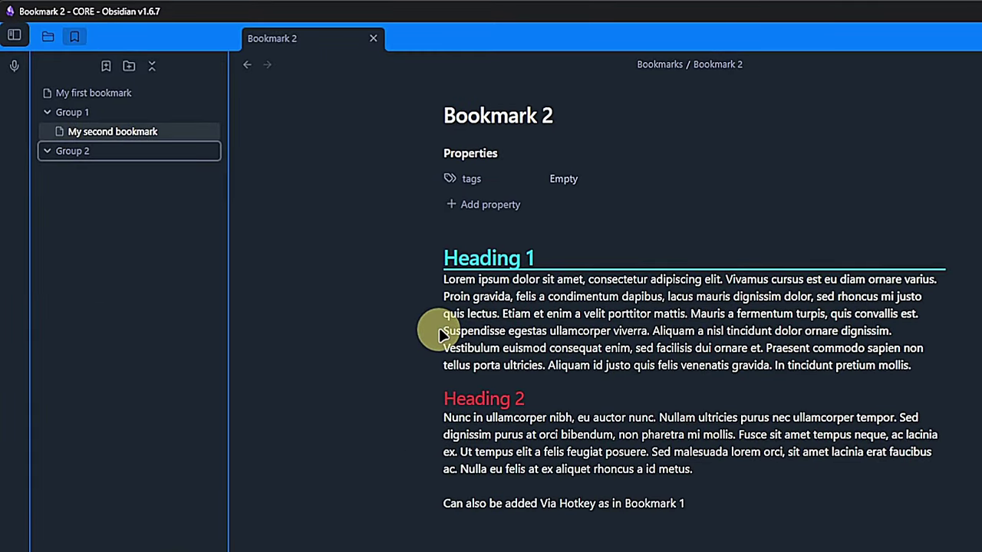
Move My first bookmark into Group 2, then open the Bookmark 1 note from the file explorer
{"action": "left_click_drag", "start_coordinate": [119, 93], "coordinate": [69, 157]}
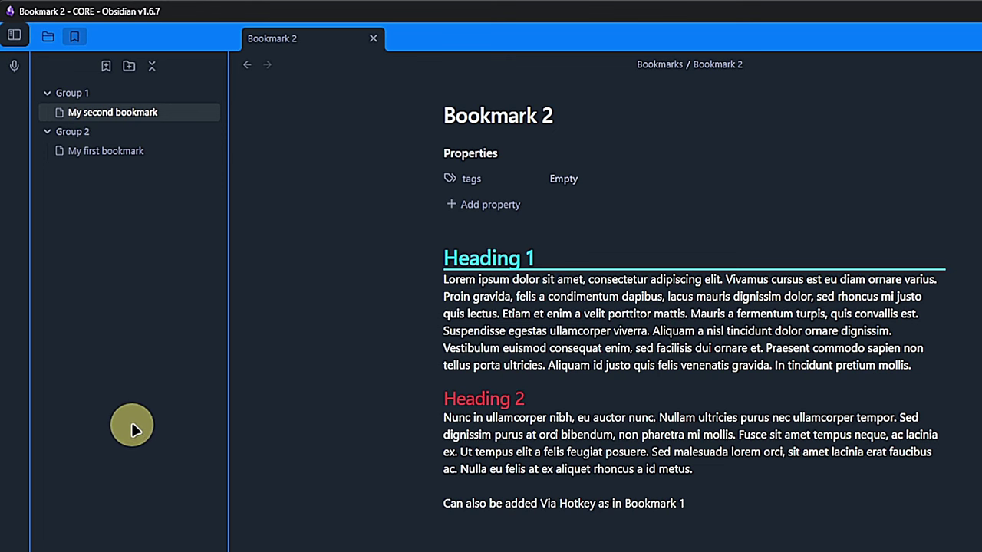
{"action": "right_click", "coordinate": [153, 156]}
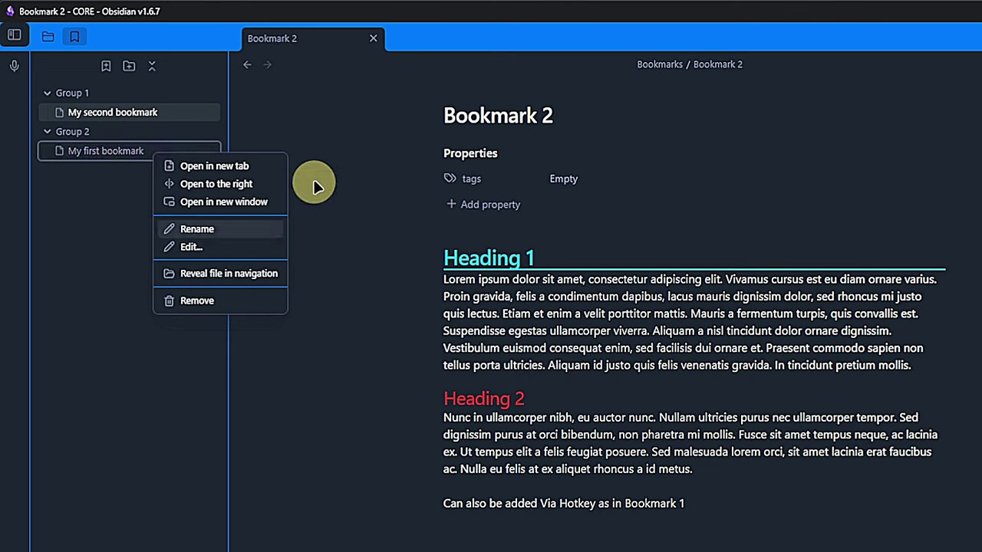
{"action": "left_click", "coordinate": [213, 298]}
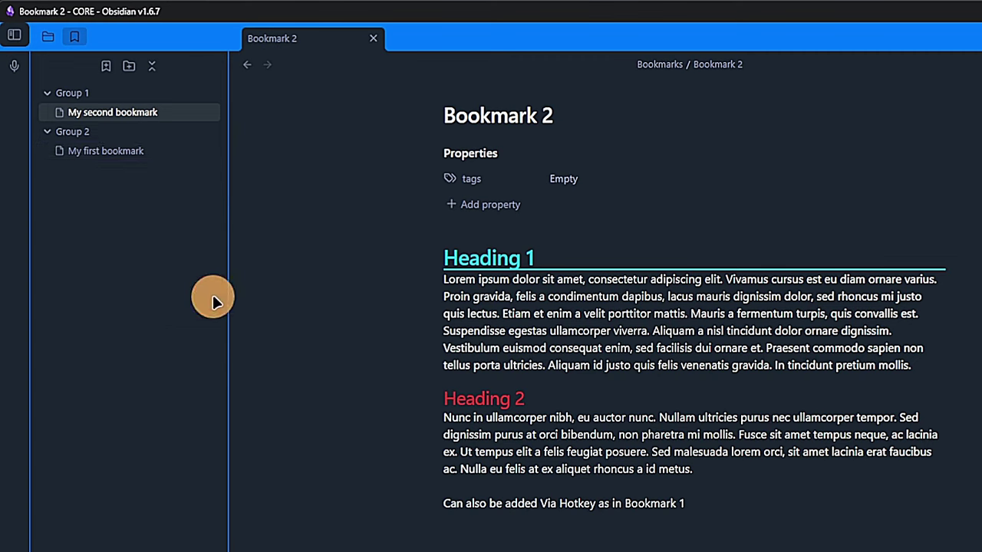
{"action": "left_click", "coordinate": [48, 36]}
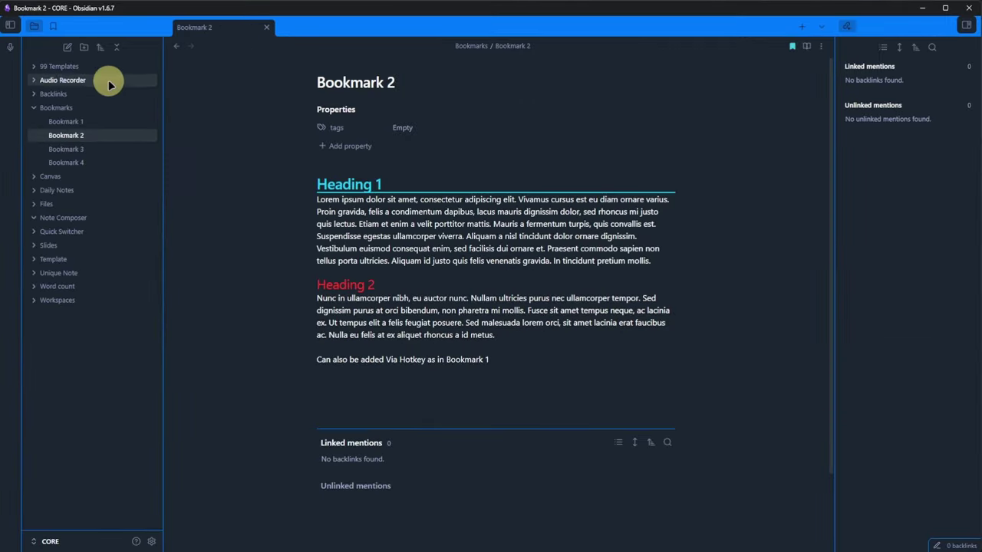
{"action": "left_click", "coordinate": [109, 125]}
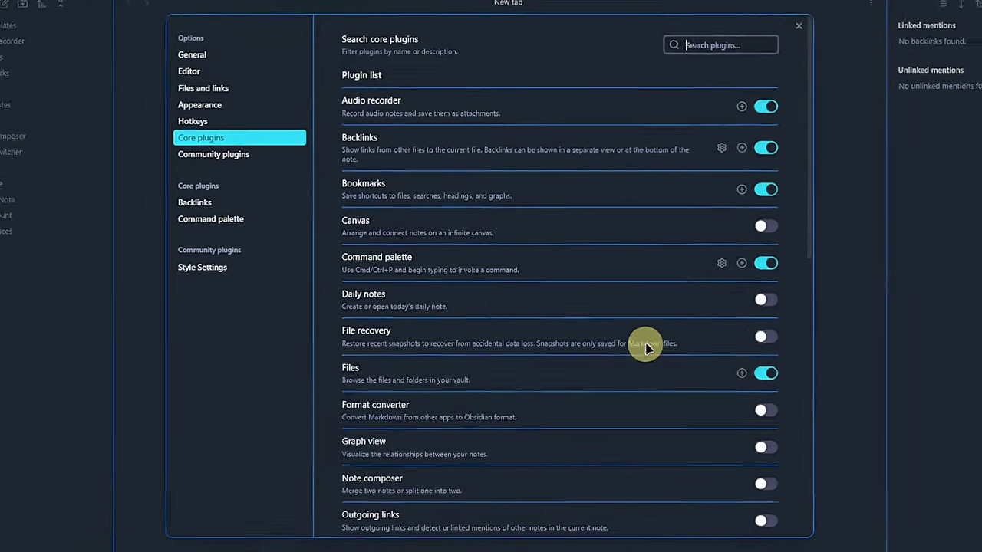
Switch on the Canvas core plugin and show its settings, which save new canvases to the Canvas folder
{"action": "left_click", "coordinate": [768, 224]}
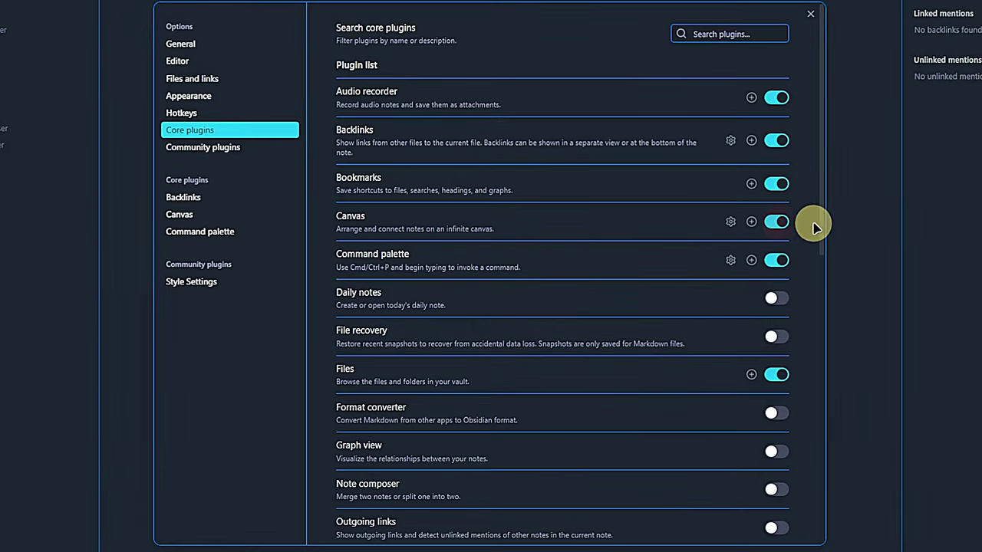
{"action": "left_click", "coordinate": [730, 221]}
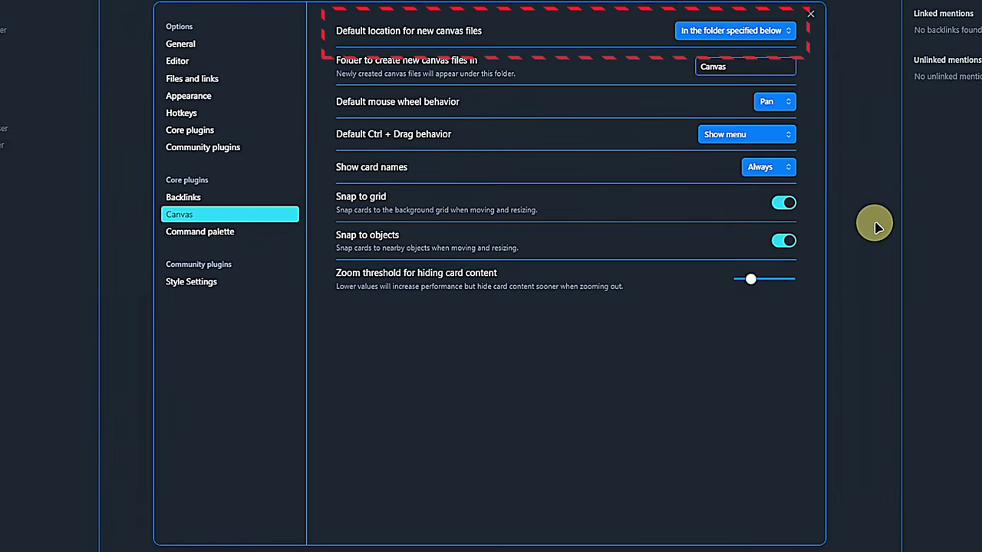
{"action": "left_click", "coordinate": [793, 30]}
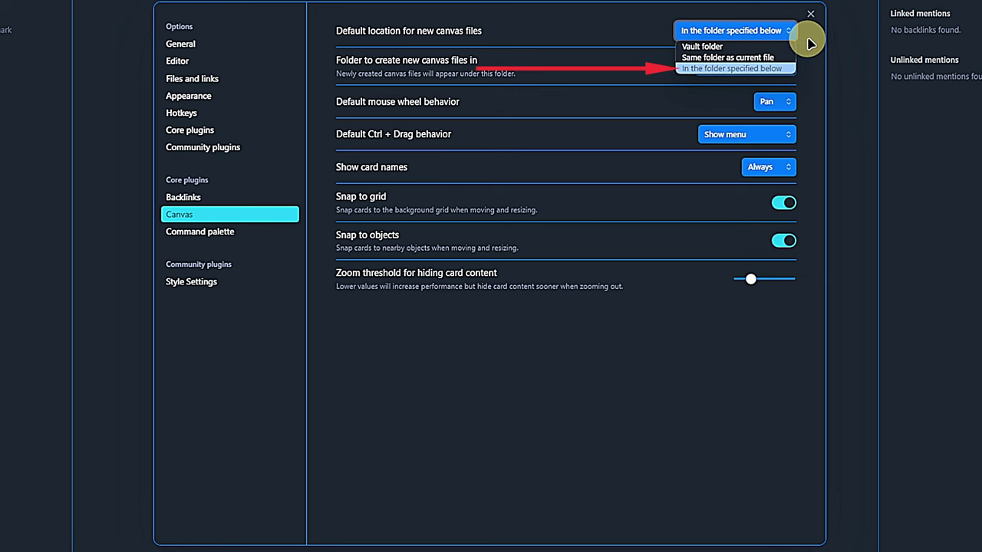
{"action": "key", "text": "Return"}
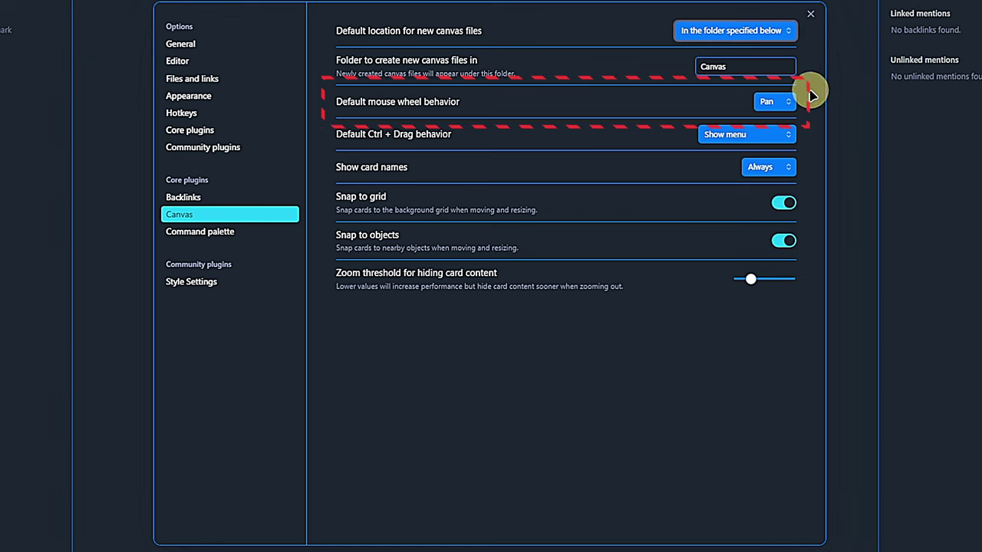
{"action": "left_click", "coordinate": [788, 101]}
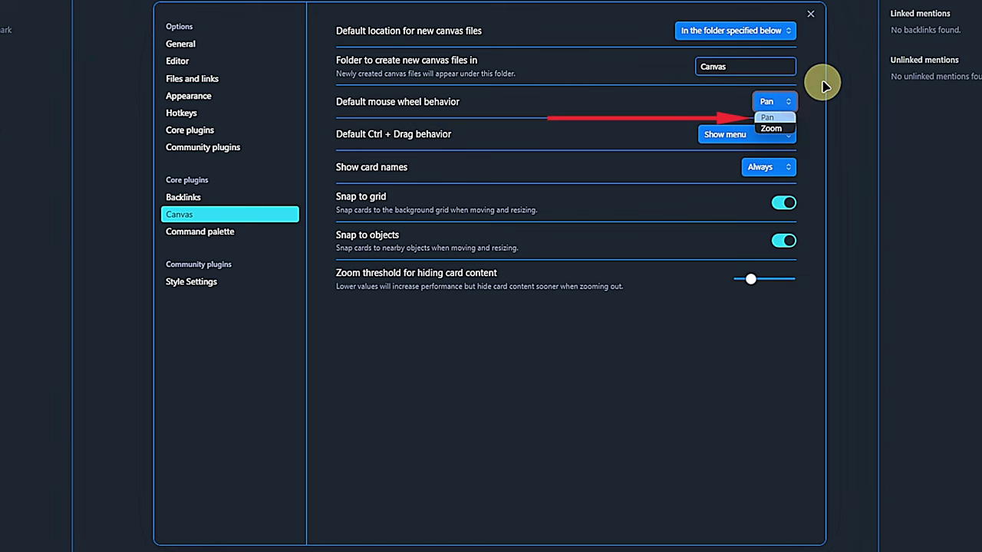
{"action": "left_click", "coordinate": [823, 86]}
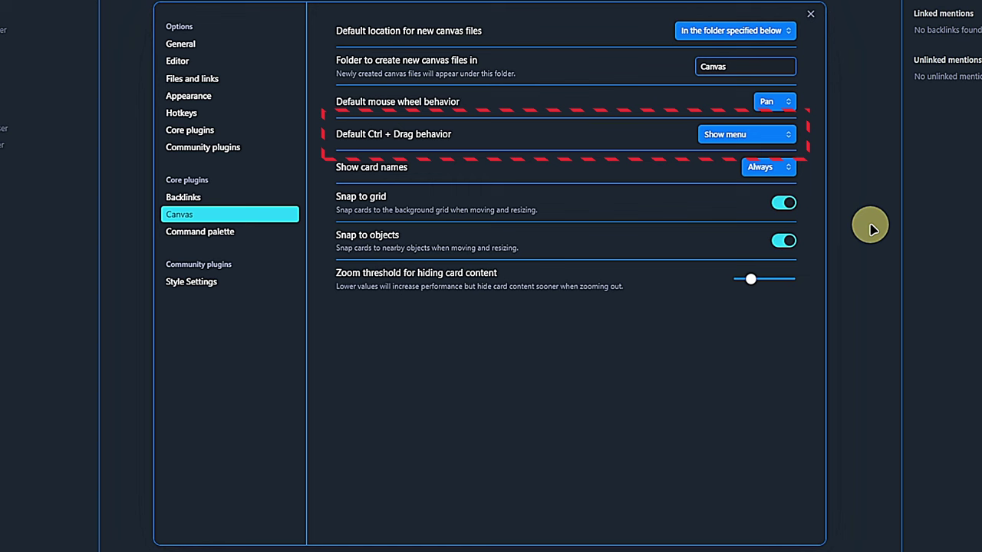
{"action": "left_click", "coordinate": [787, 132]}
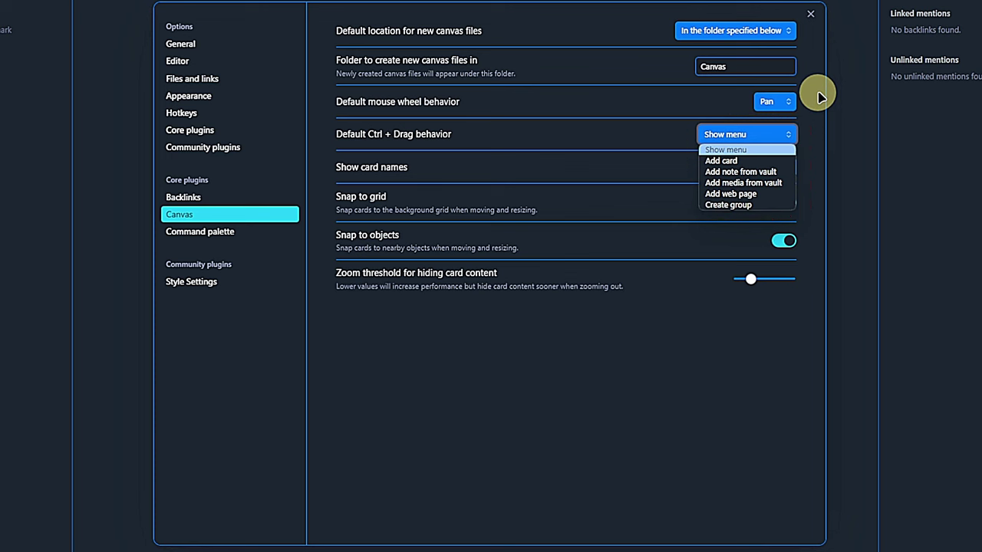
{"action": "left_click", "coordinate": [790, 162]}
{"action": "left_click", "coordinate": [789, 162]}
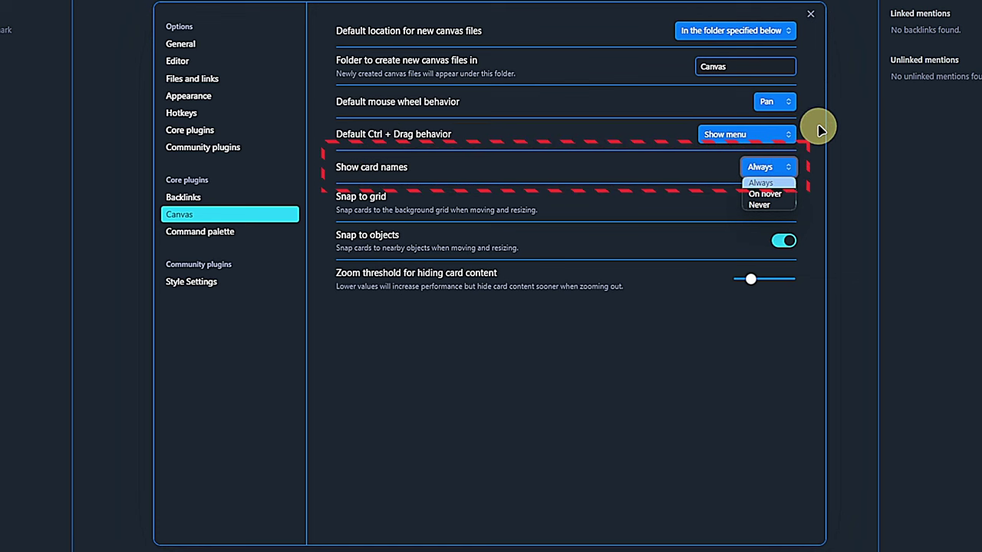
{"action": "left_click", "coordinate": [871, 228]}
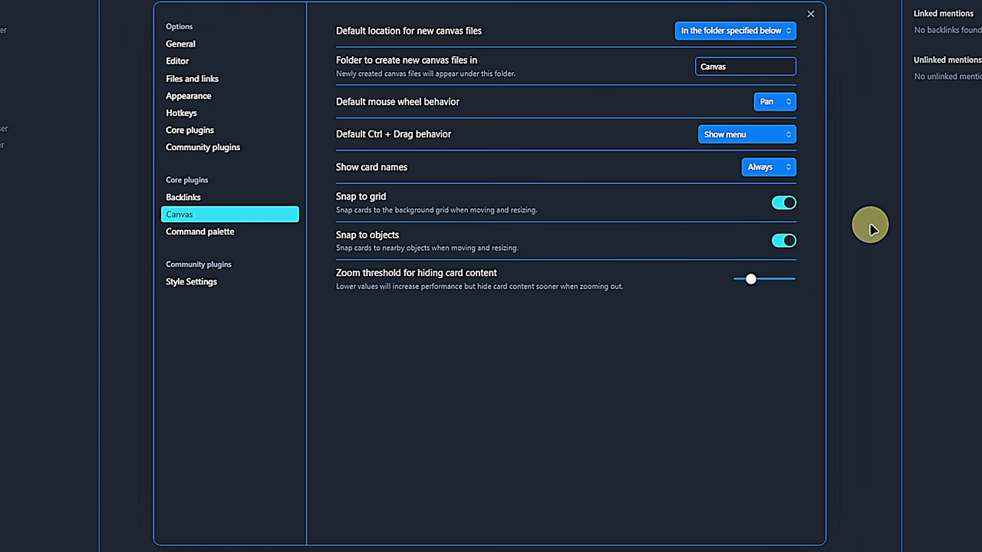
Close Settings and create a new canvas with the 'Canvas: Create new canvas' command
{"action": "left_click", "coordinate": [864, 224]}
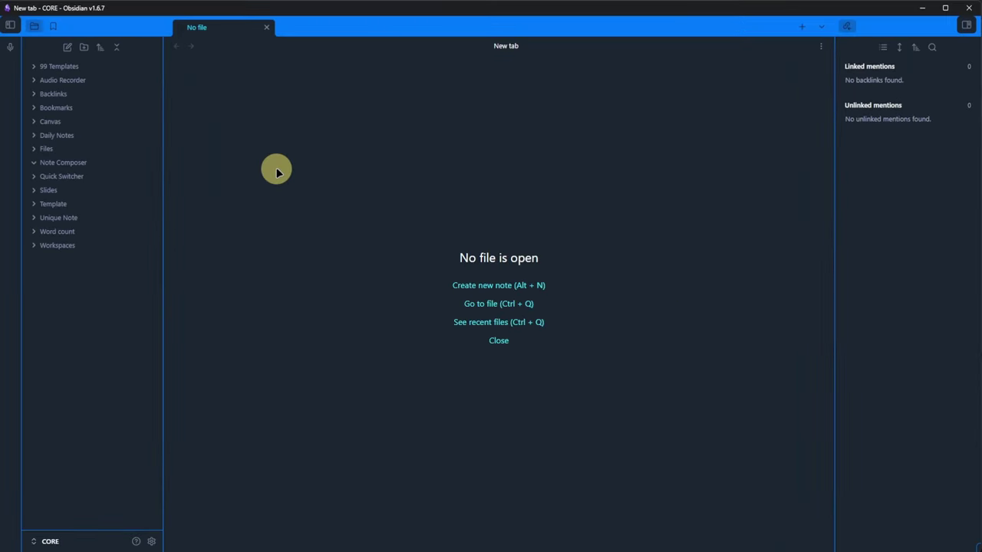
{"action": "right_click", "coordinate": [118, 121]}
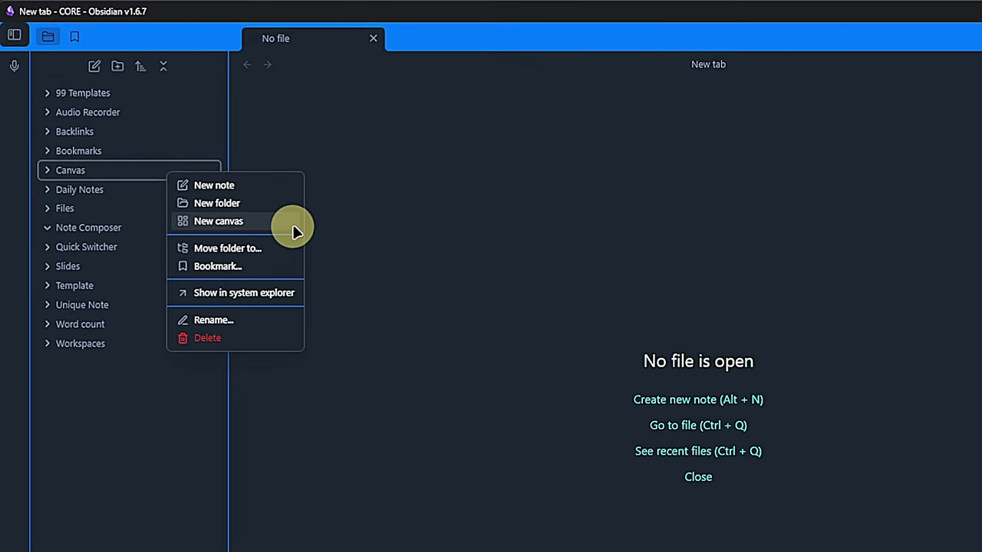
{"action": "left_click", "coordinate": [396, 252]}
{"action": "key", "text": "ctrl+p"}
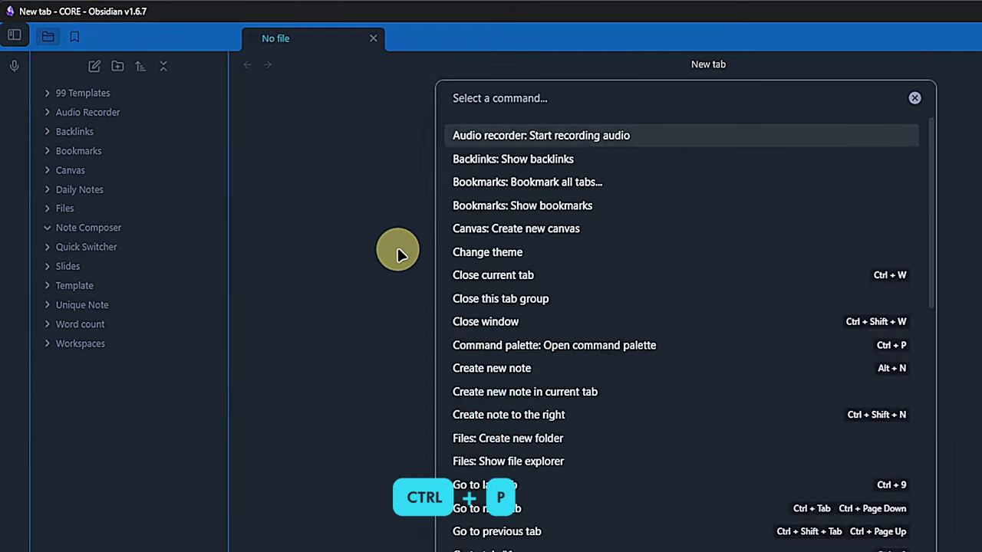
{"action": "type", "text": "new can"}
{"action": "key", "text": "Return"}
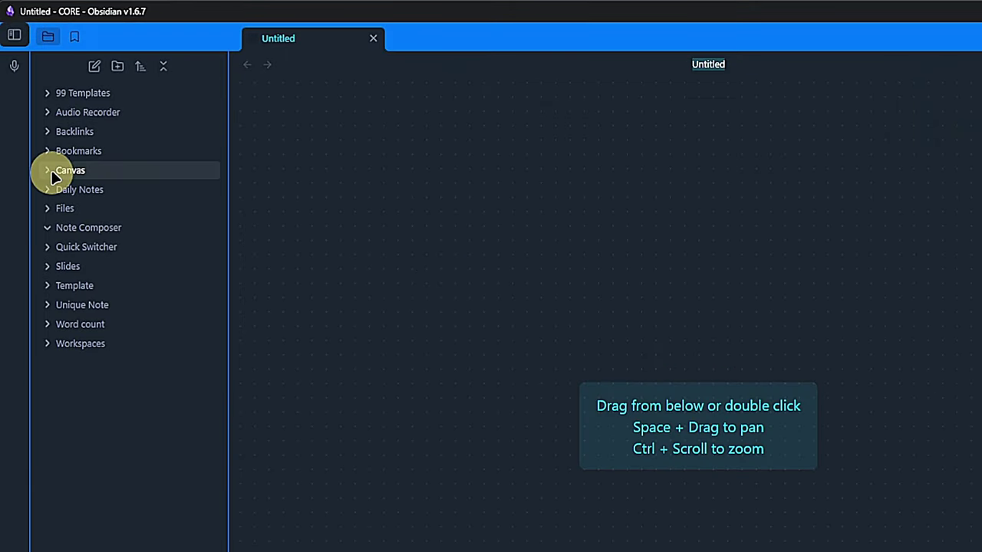
Rename the new Untitled canvas in the Canvas folder to 'Demo Canvas'
{"action": "left_click", "coordinate": [57, 170]}
{"action": "right_click", "coordinate": [120, 208]}
{"action": "left_click", "coordinate": [153, 415]}
{"action": "type", "text": "Demo Canvas"}
{"action": "key", "text": "Return"}
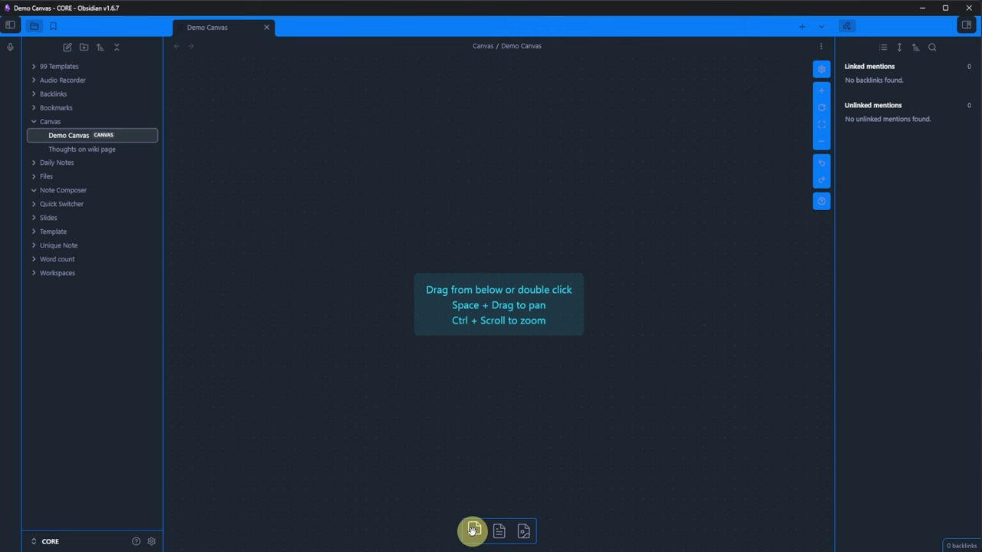
Drop a text card reading 'This could be a heading or short note.' at the upper left and colour it red
{"action": "mouse_move", "coordinate": [474, 531]}
{"action": "left_mouse_down"}
{"action": "mouse_move", "coordinate": [403, 272]}
{"action": "mouse_move", "coordinate": [365, 179]}
{"action": "left_mouse_up"}
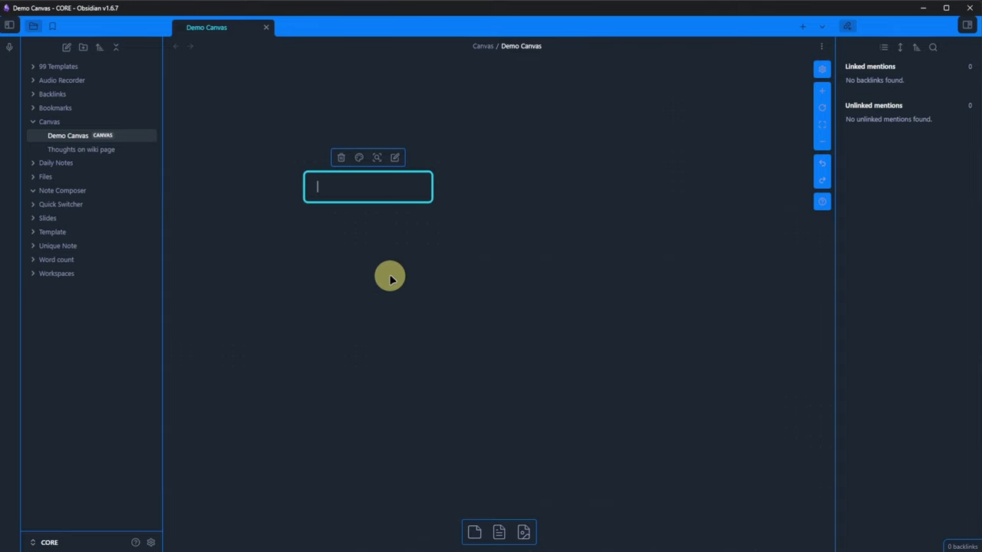
{"action": "type", "text": "This coul"}
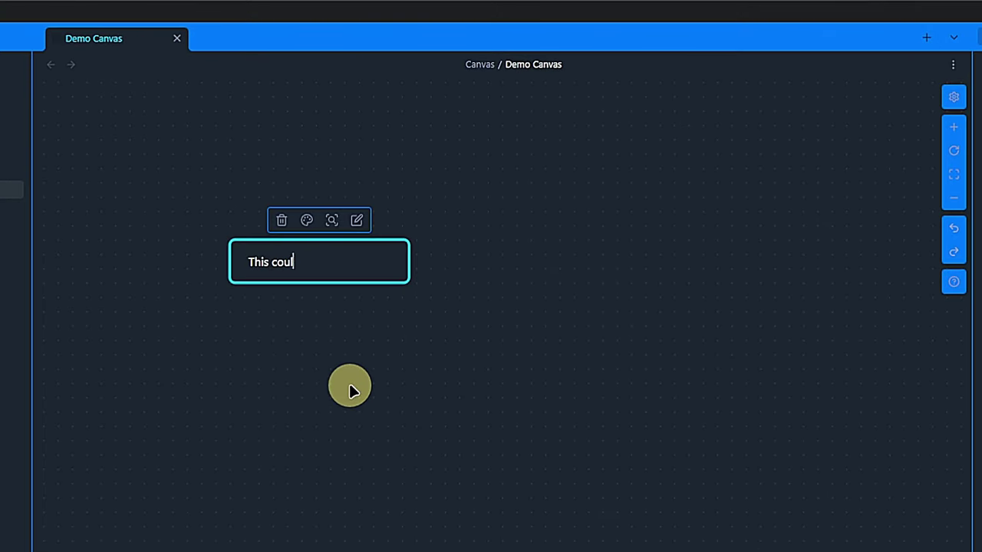
{"action": "type", "text": "d be a heading or shor"}
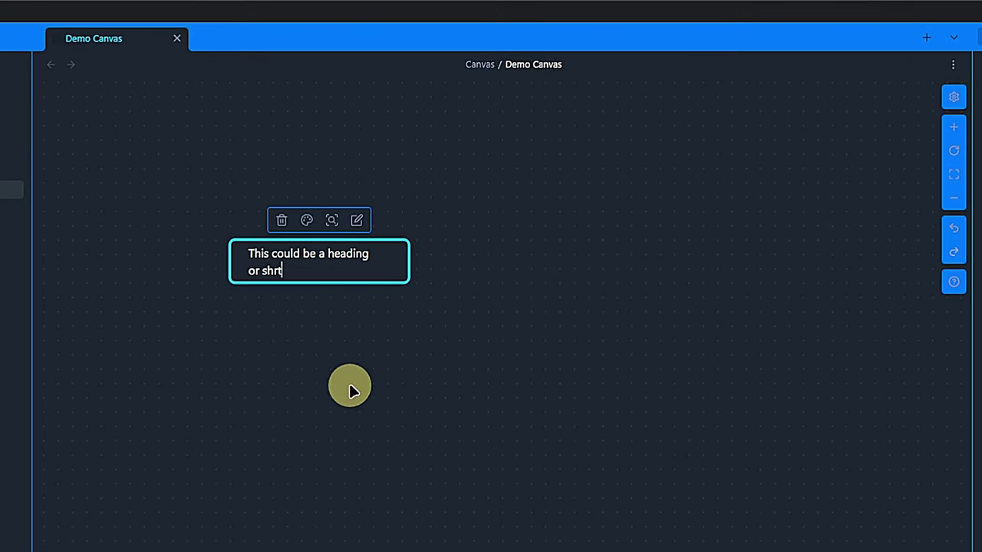
{"action": "type", "text": "t note."}
{"action": "left_click_drag", "start_coordinate": [384, 278], "coordinate": [402, 161]}
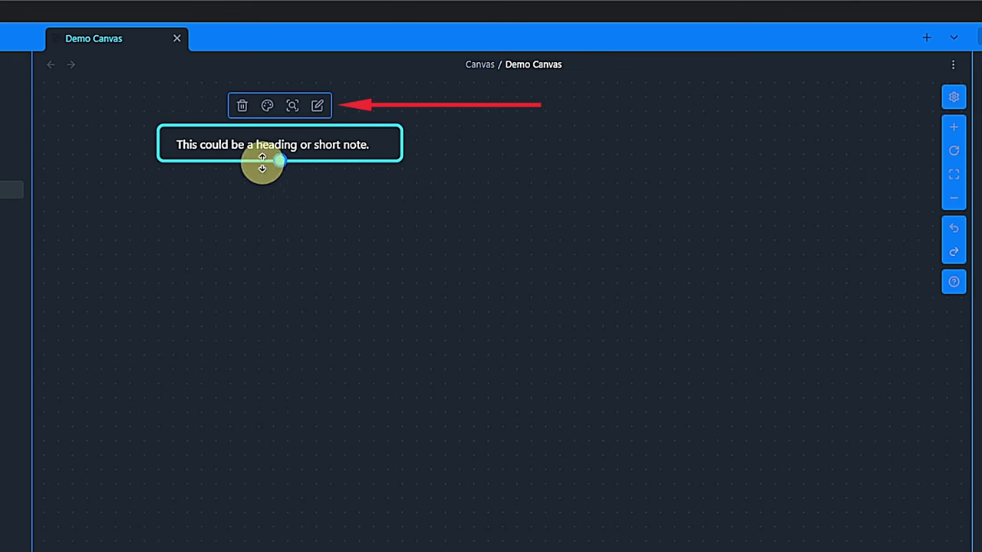
{"action": "left_click", "coordinate": [268, 106]}
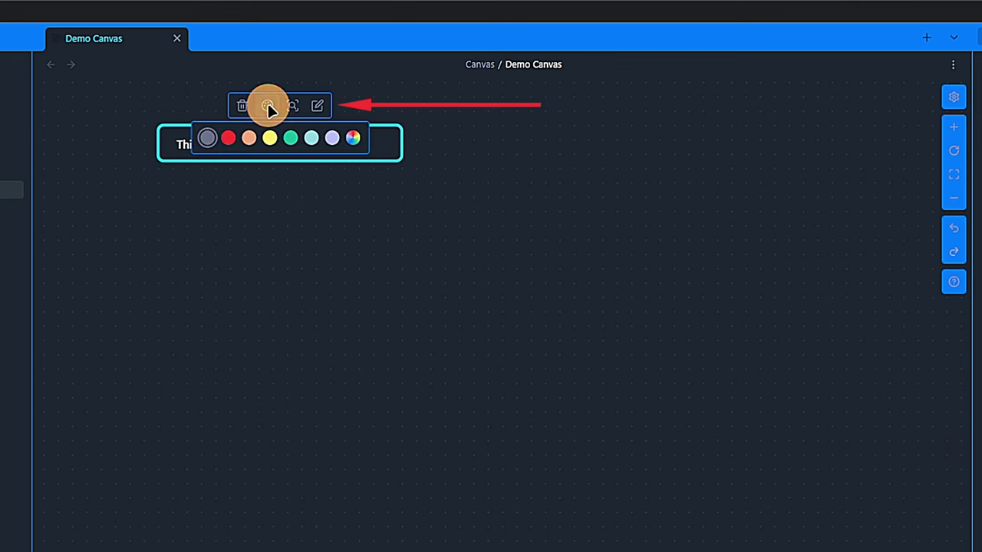
{"action": "left_click", "coordinate": [228, 136]}
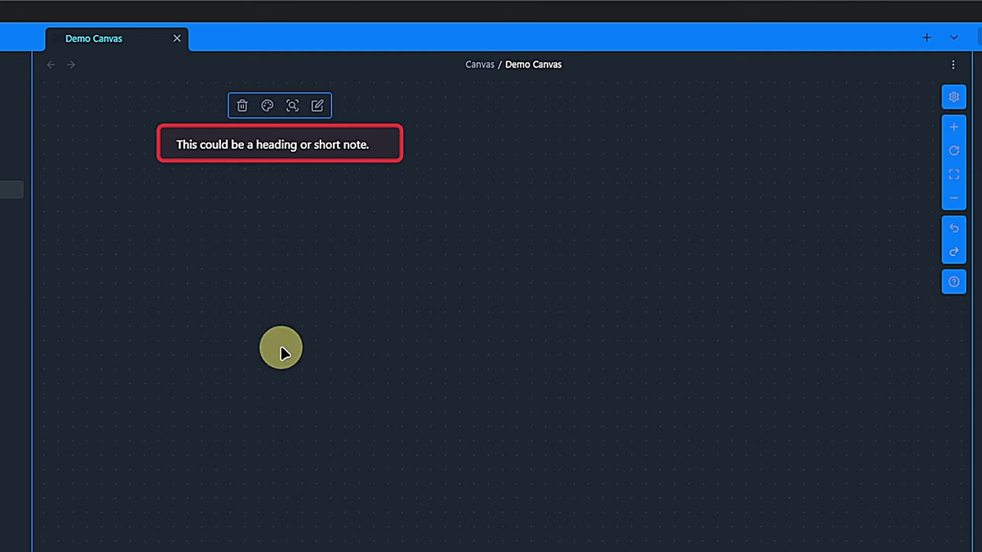
Convert the red card into a note file named 'Note from card element' and enlarge the card
{"action": "right_click", "coordinate": [335, 148]}
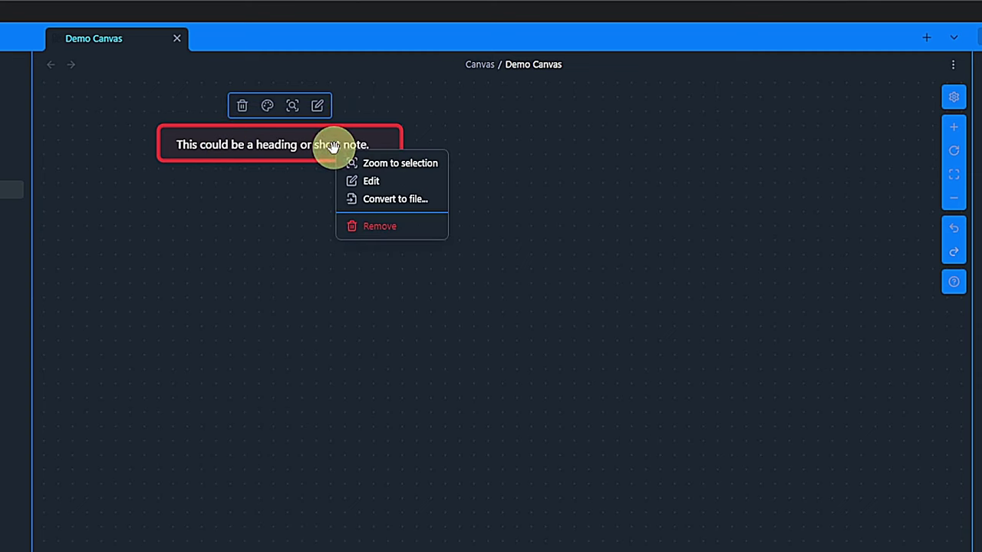
{"action": "left_click", "coordinate": [441, 202]}
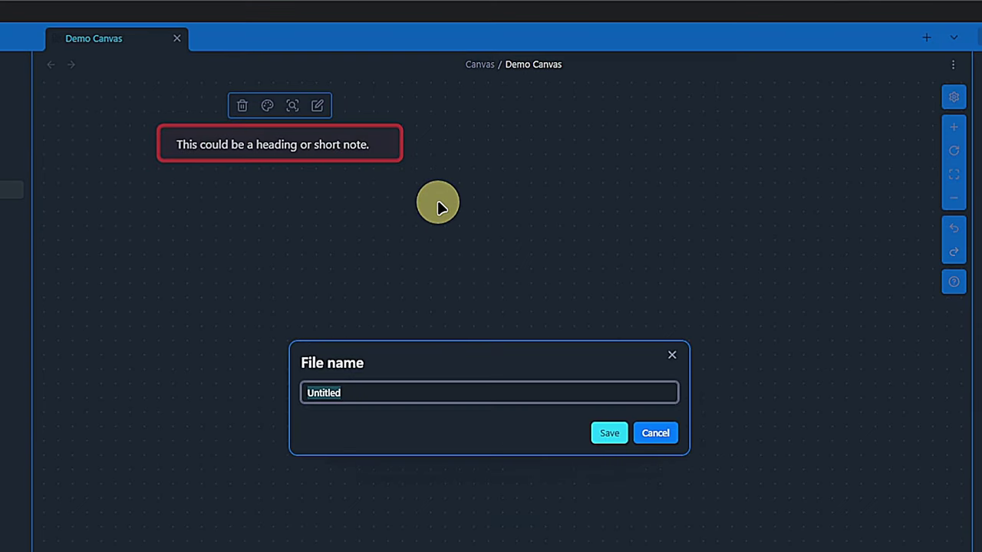
{"action": "key", "text": "BackSpace"}
{"action": "type", "text": "Note from card element"}
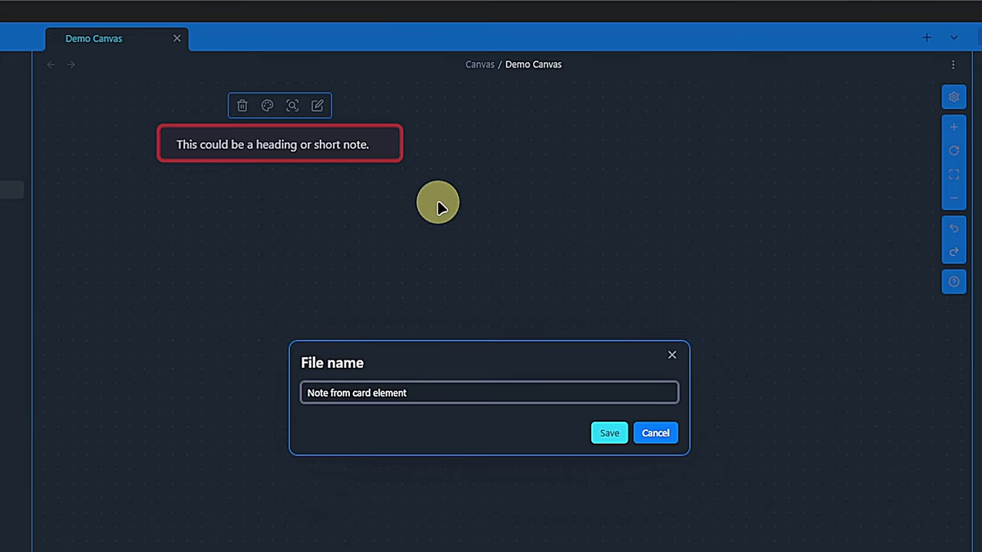
{"action": "left_click", "coordinate": [575, 310]}
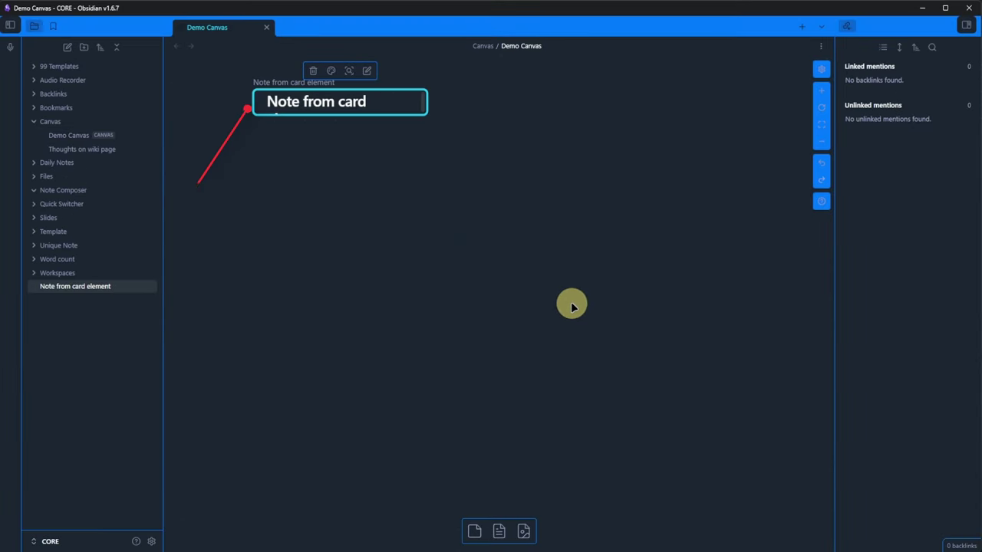
{"action": "left_click_drag", "start_coordinate": [427, 114], "coordinate": [489, 143]}
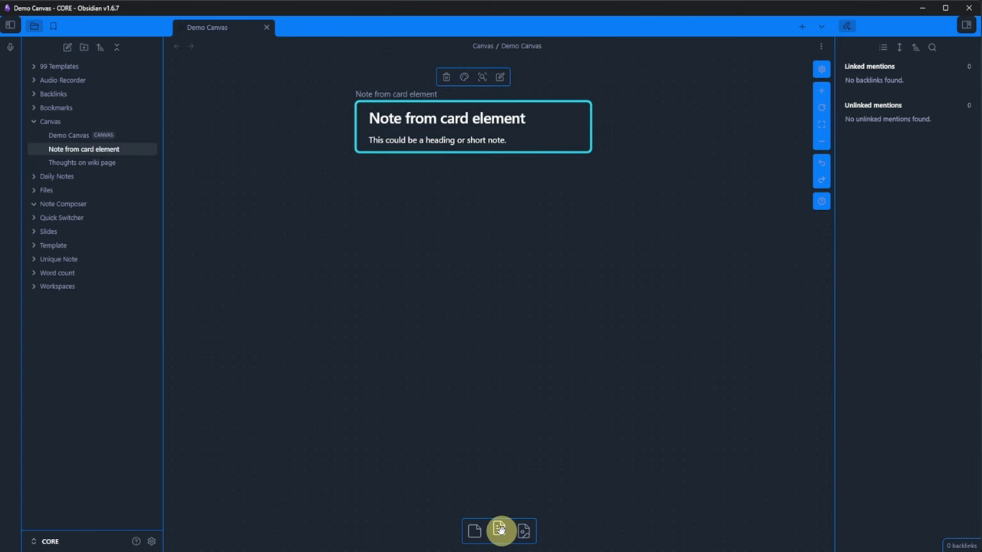
Embed the Canvas/Thoughts on wiki page note as a card, resize it wider and shorter, and colour it yellow
{"action": "left_click_drag", "start_coordinate": [499, 530], "coordinate": [460, 286]}
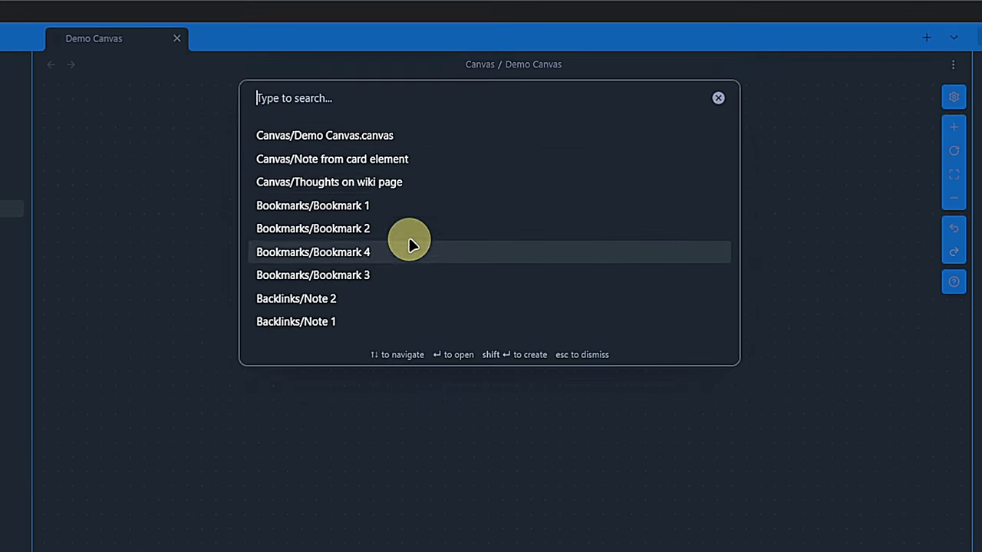
{"action": "left_click", "coordinate": [426, 131]}
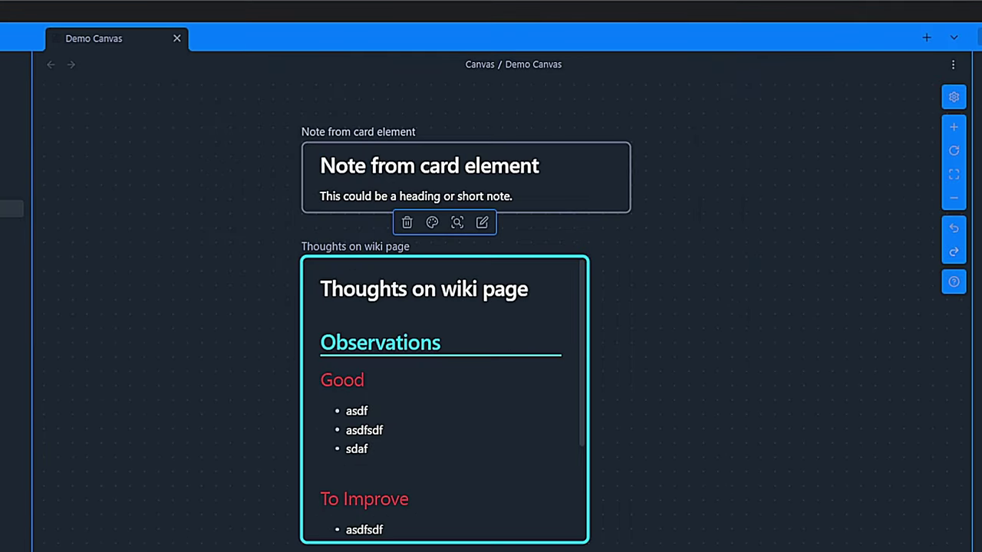
{"action": "left_click_drag", "start_coordinate": [588, 543], "coordinate": [632, 457]}
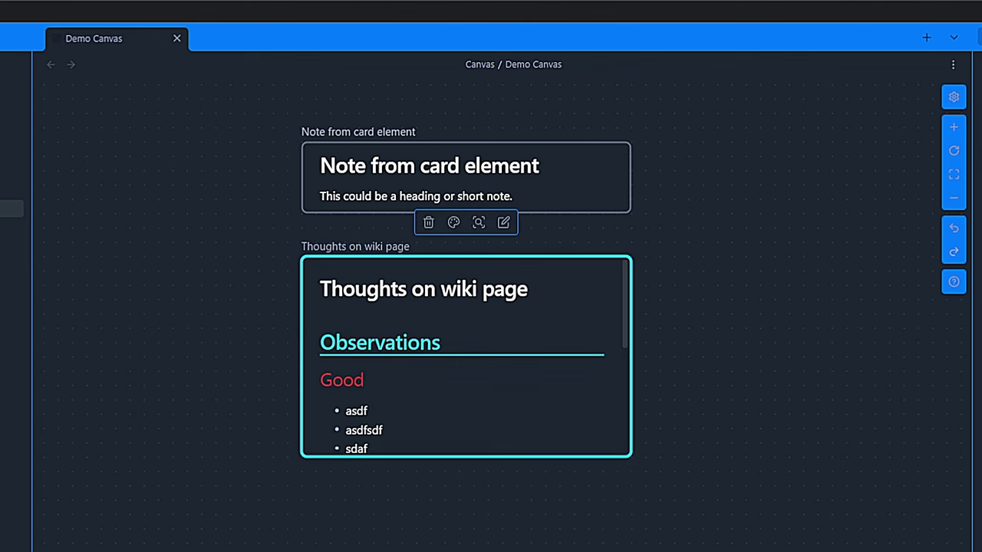
{"action": "left_click", "coordinate": [578, 386]}
{"action": "left_click", "coordinate": [454, 222]}
{"action": "left_click", "coordinate": [453, 254]}
Swap the yellow card's file to Backlinks/Note 2 and drag its bottom edge down to make it taller
{"action": "right_click", "coordinate": [557, 391]}
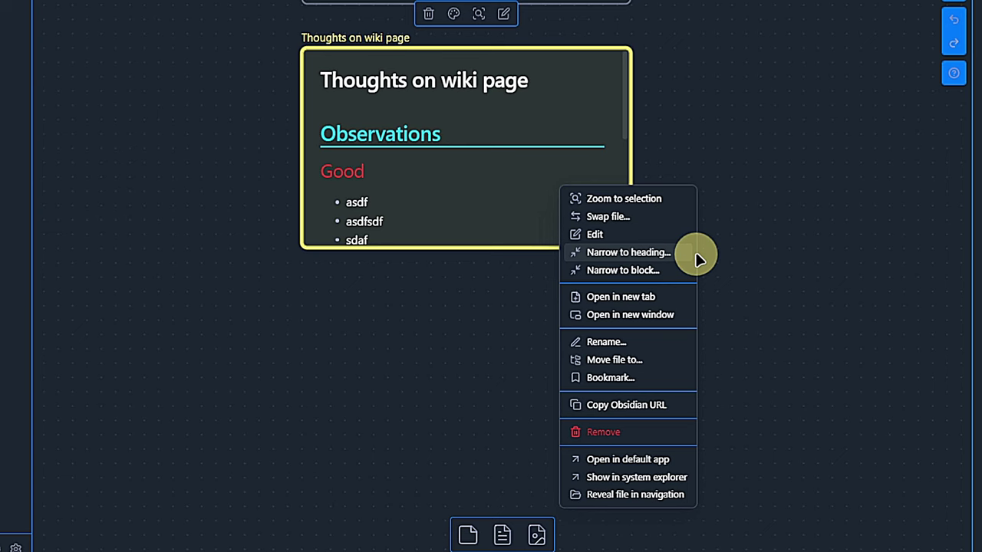
{"action": "left_click", "coordinate": [674, 218]}
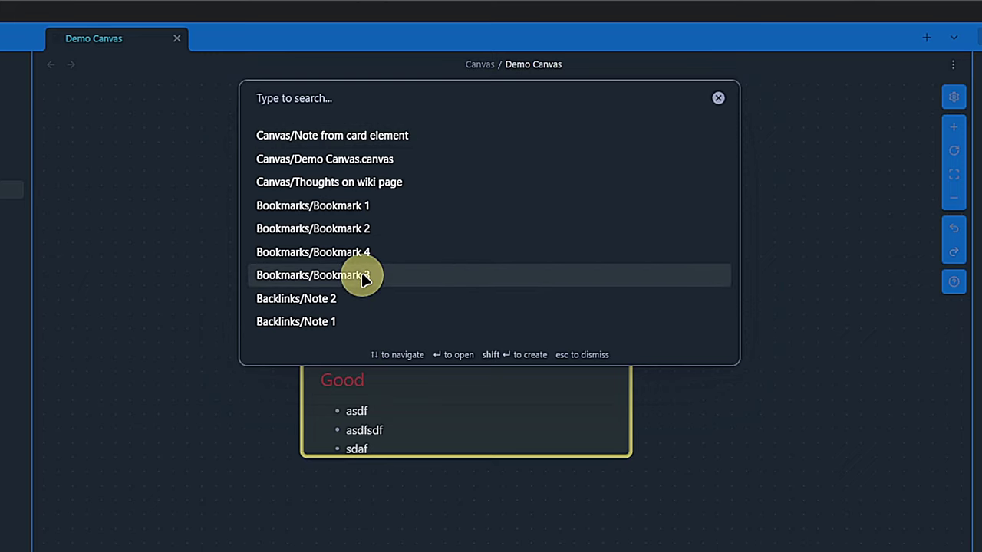
{"action": "left_click", "coordinate": [362, 298]}
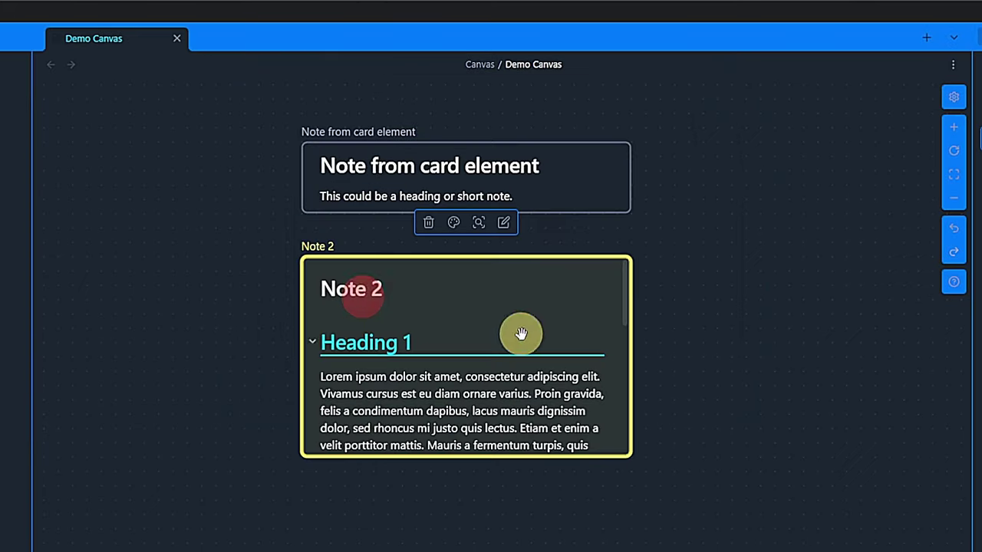
{"action": "left_click_drag", "start_coordinate": [625, 455], "coordinate": [622, 539]}
{"action": "scroll", "coordinate": [581, 450], "scroll_direction": "down", "scroll_amount": 5}
{"action": "scroll", "coordinate": [581, 450], "scroll_direction": "up", "scroll_amount": 5}
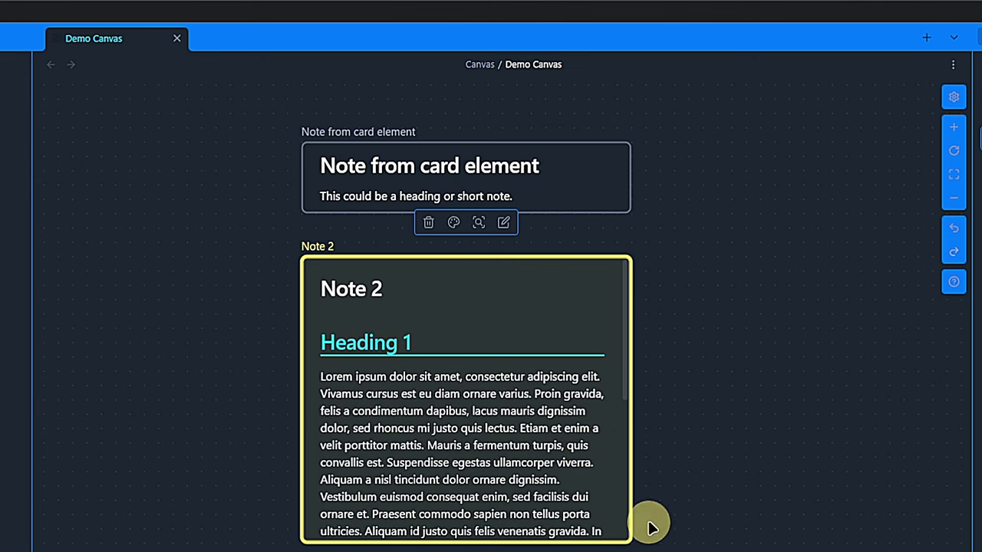
{"action": "right_click", "coordinate": [595, 287]}
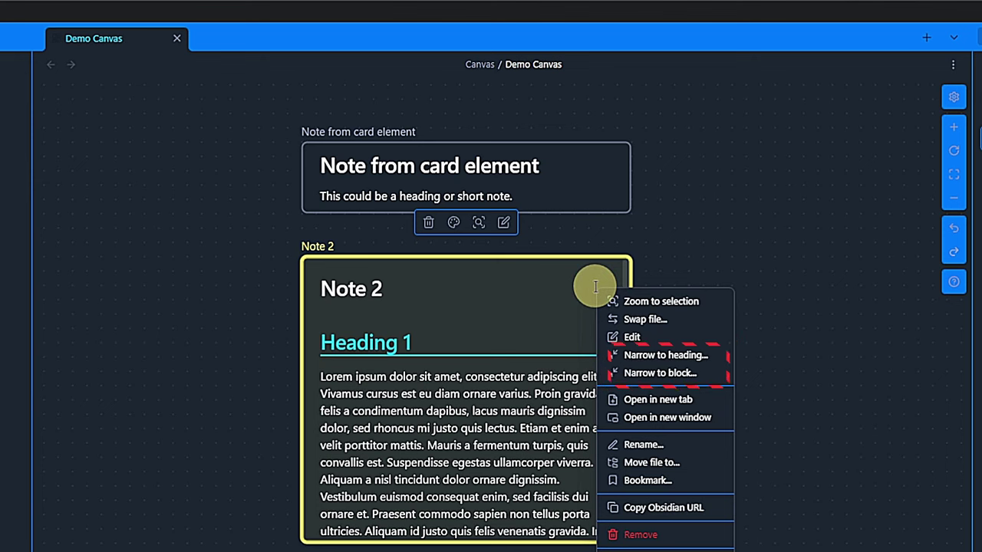
{"action": "left_click", "coordinate": [717, 357]}
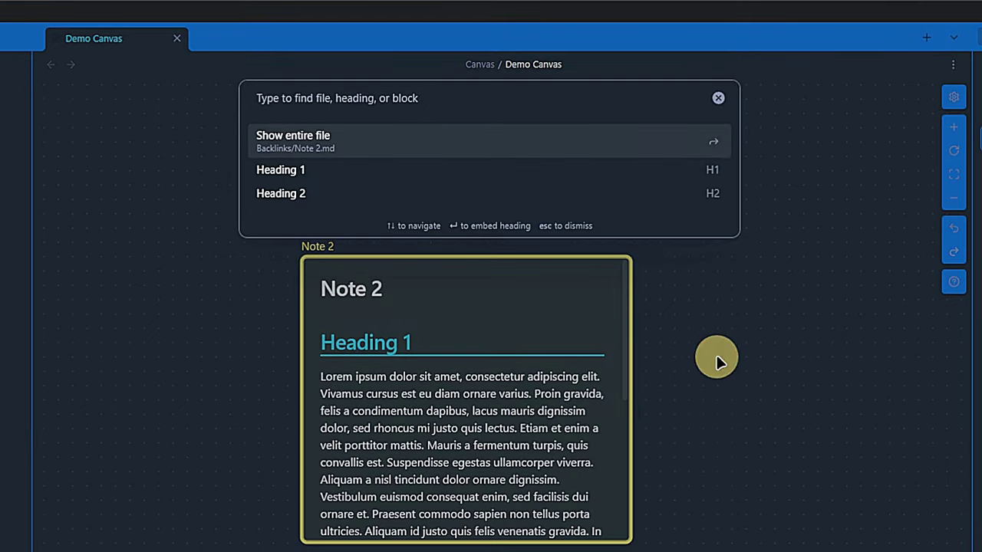
{"action": "left_click", "coordinate": [513, 201]}
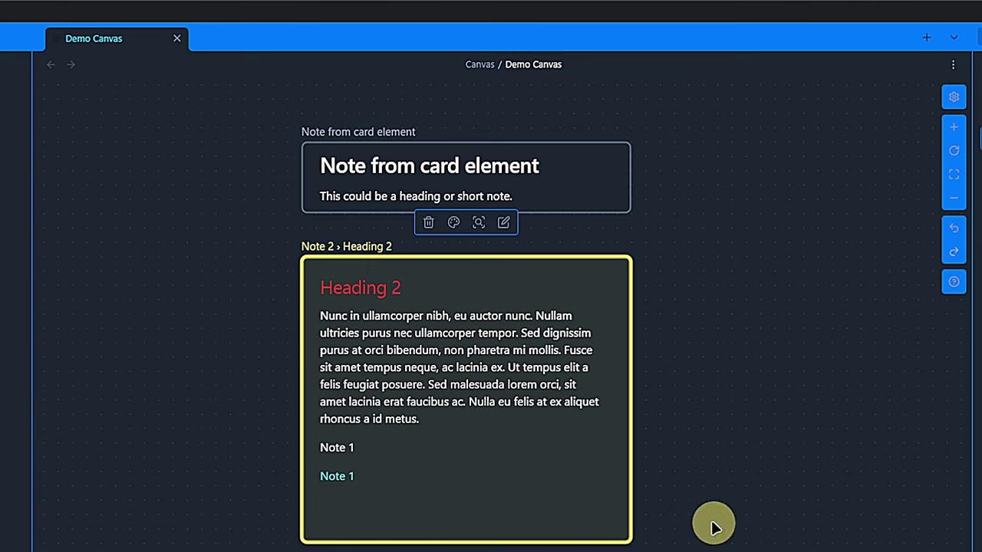
{"action": "right_click", "coordinate": [587, 459]}
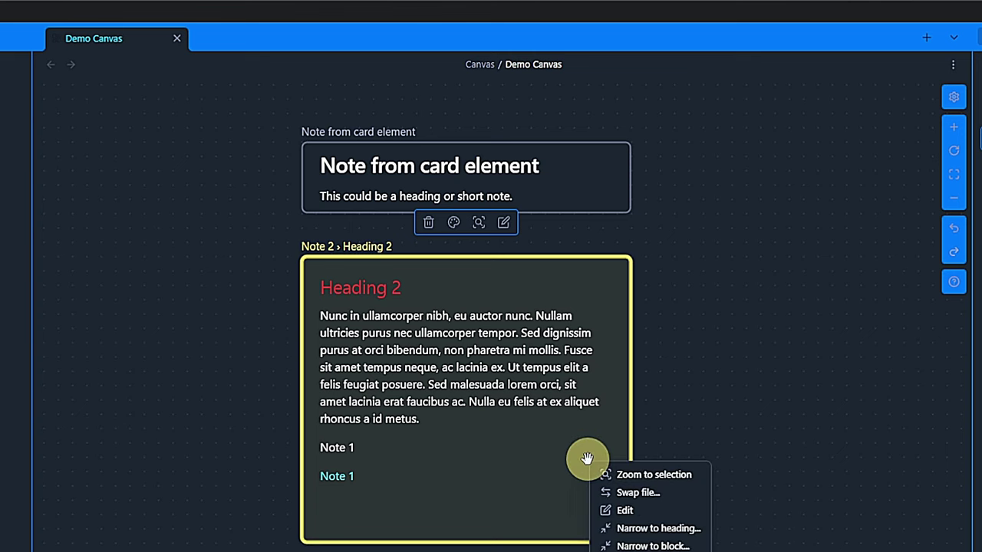
{"action": "left_click", "coordinate": [679, 545]}
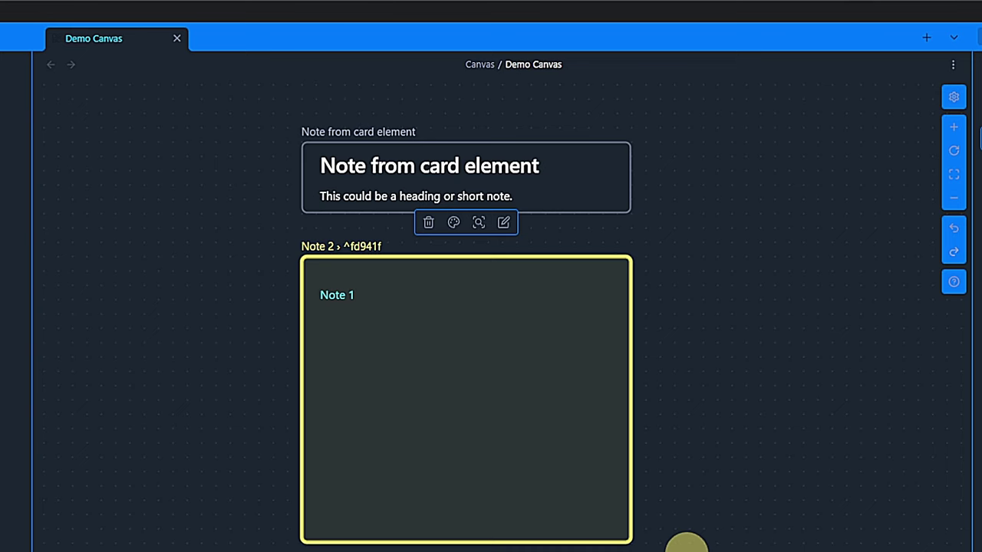
{"action": "right_click", "coordinate": [612, 413]}
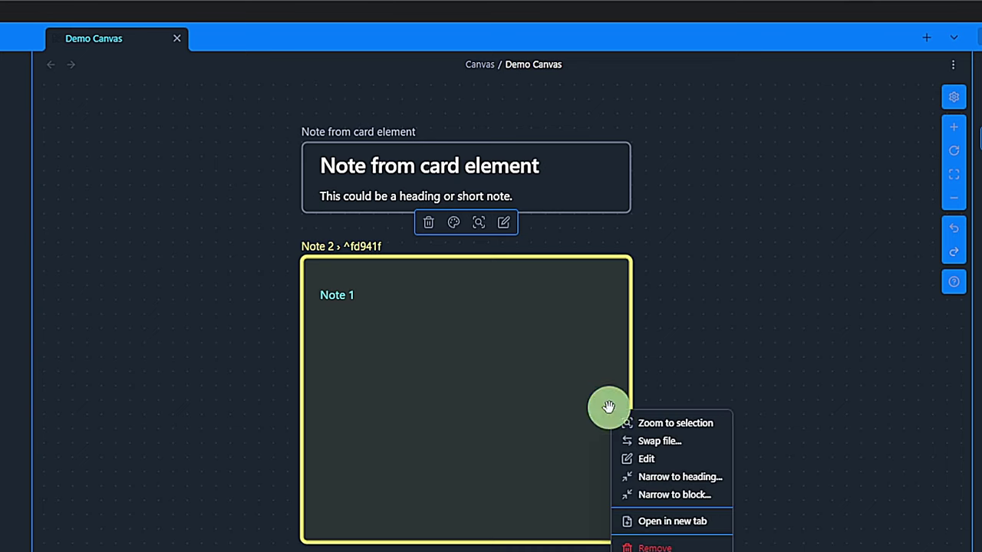
{"action": "left_click", "coordinate": [712, 483]}
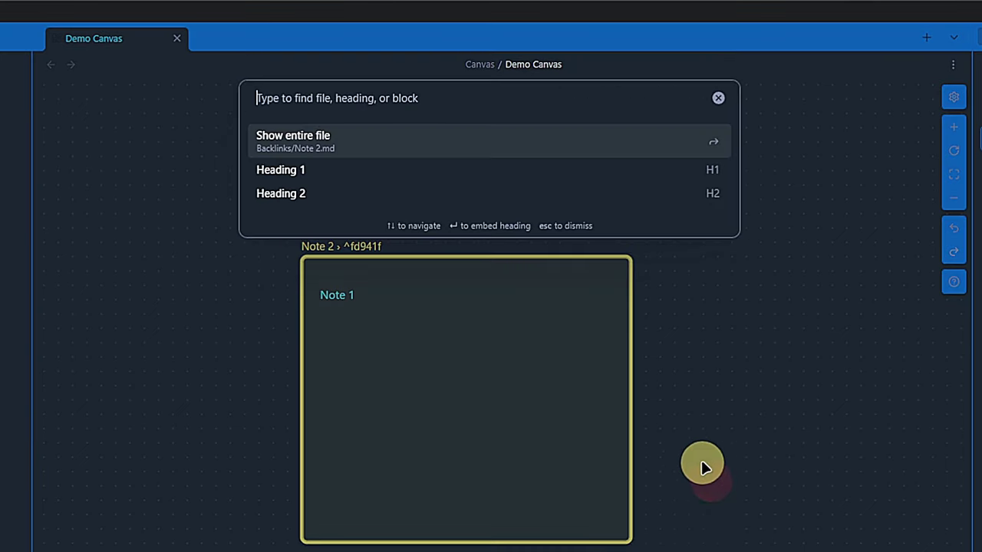
{"action": "left_click", "coordinate": [565, 148]}
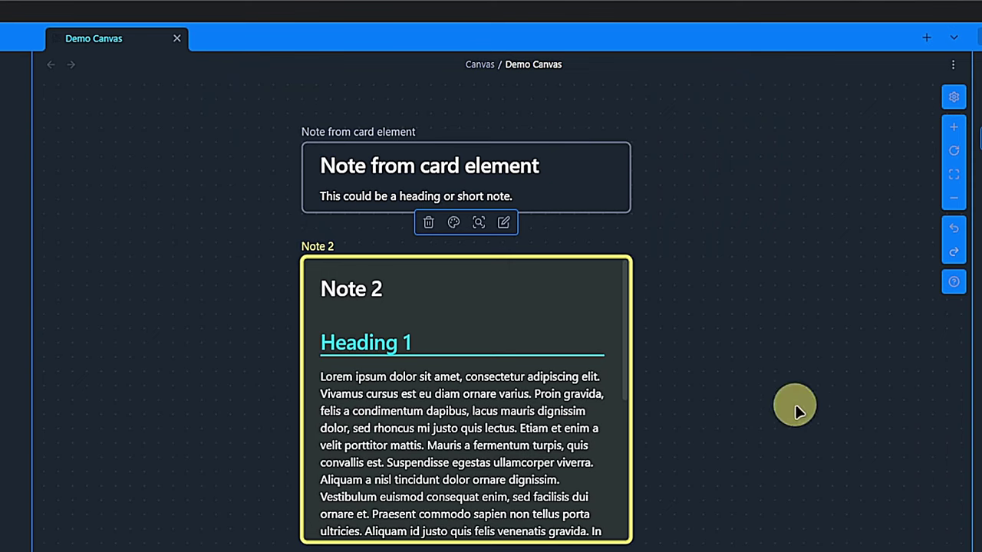
{"action": "left_click", "coordinate": [817, 480]}
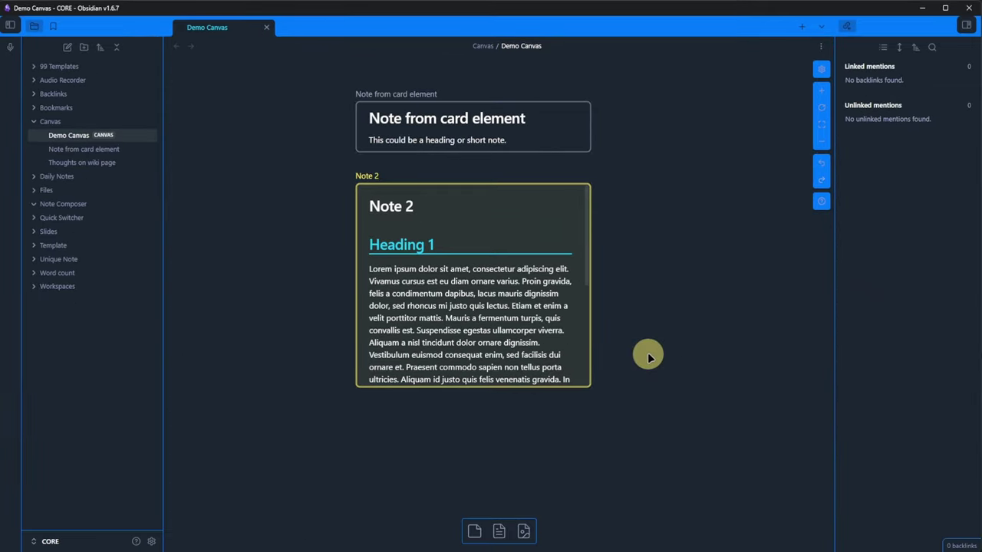
Add a media card for Test Recording 1.webm to the right of the notes
{"action": "left_click_drag", "start_coordinate": [667, 340], "coordinate": [520, 330]}
{"action": "left_click_drag", "start_coordinate": [524, 530], "coordinate": [552, 201]}
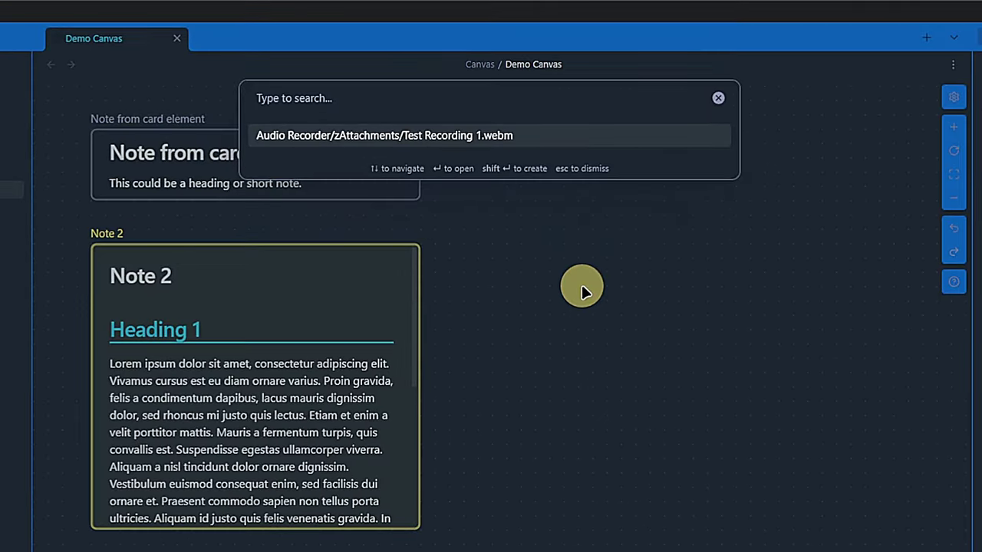
{"action": "left_click", "coordinate": [495, 136]}
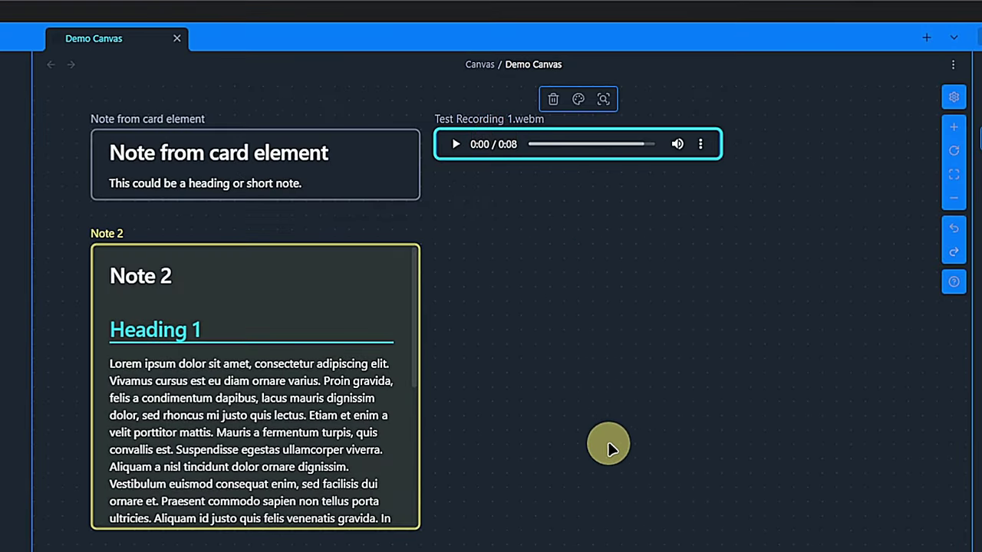
{"action": "right_click", "coordinate": [488, 241]}
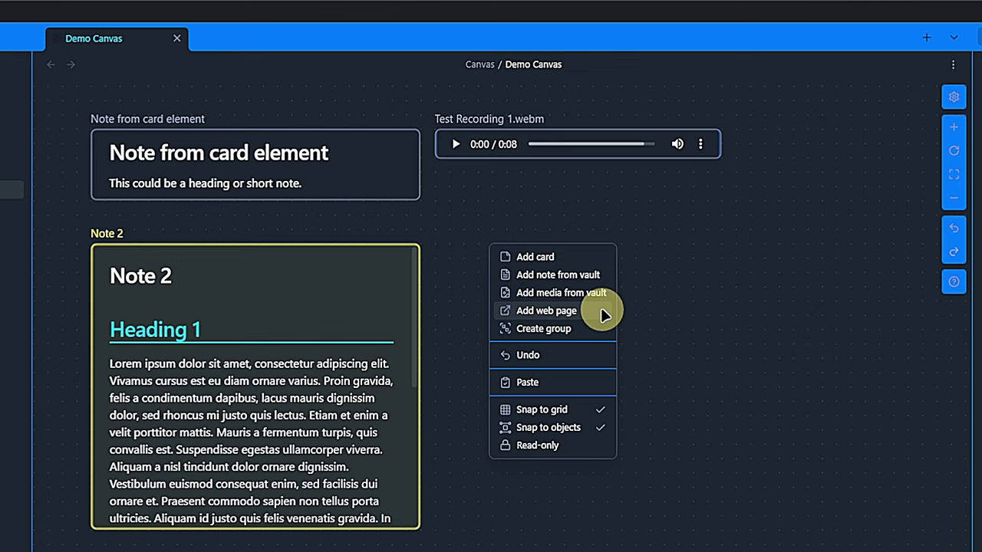
{"action": "left_click", "coordinate": [546, 311]}
{"action": "type", "text": "https://ksp"}
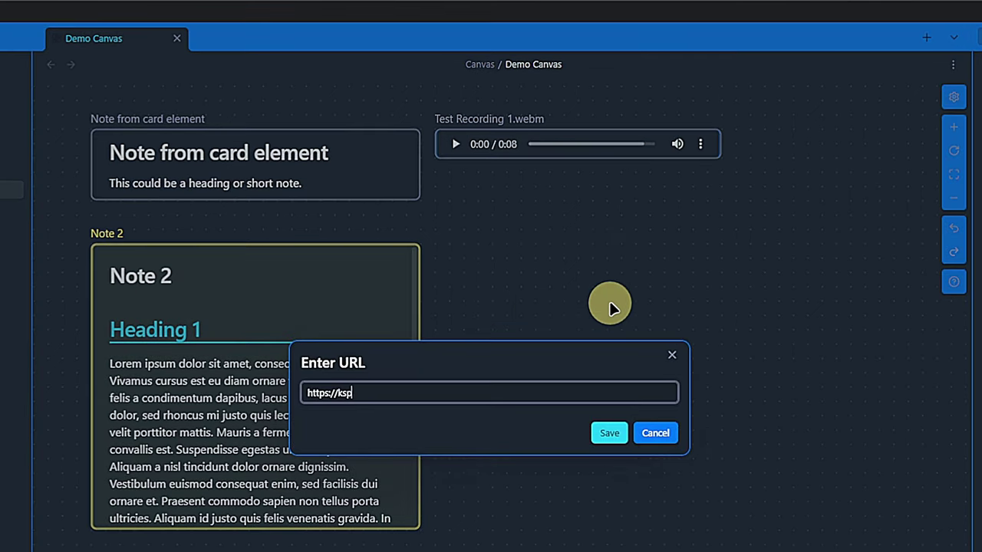
{"action": "type", "text": "r.me/shop"}
{"action": "key", "text": "Return"}
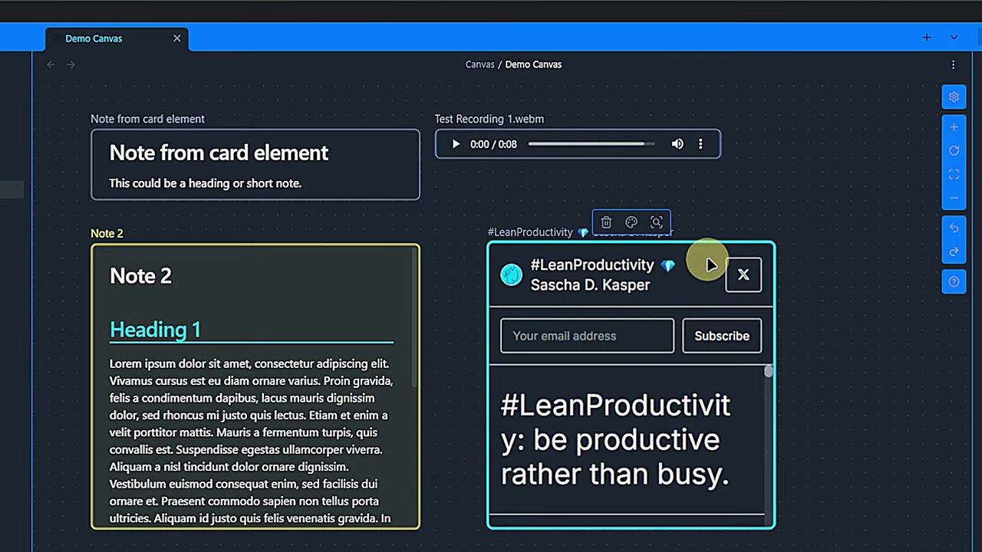
{"action": "left_click_drag", "start_coordinate": [651, 261], "coordinate": [662, 259]}
{"action": "left_click_drag", "start_coordinate": [723, 511], "coordinate": [943, 514]}
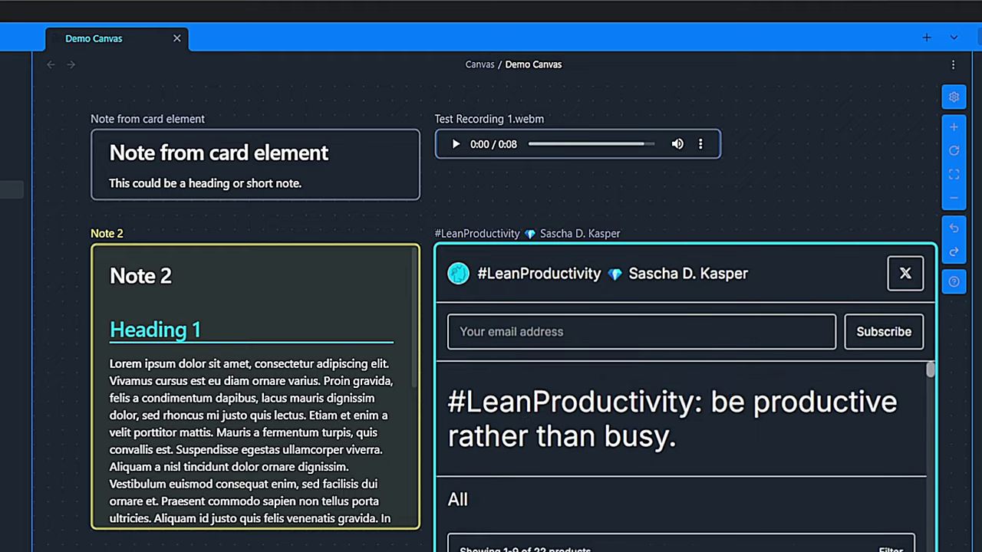
{"action": "scroll", "coordinate": [848, 497], "scroll_direction": "down", "scroll_amount": 5}
{"action": "scroll", "coordinate": [848, 497], "scroll_direction": "down", "scroll_amount": 6}
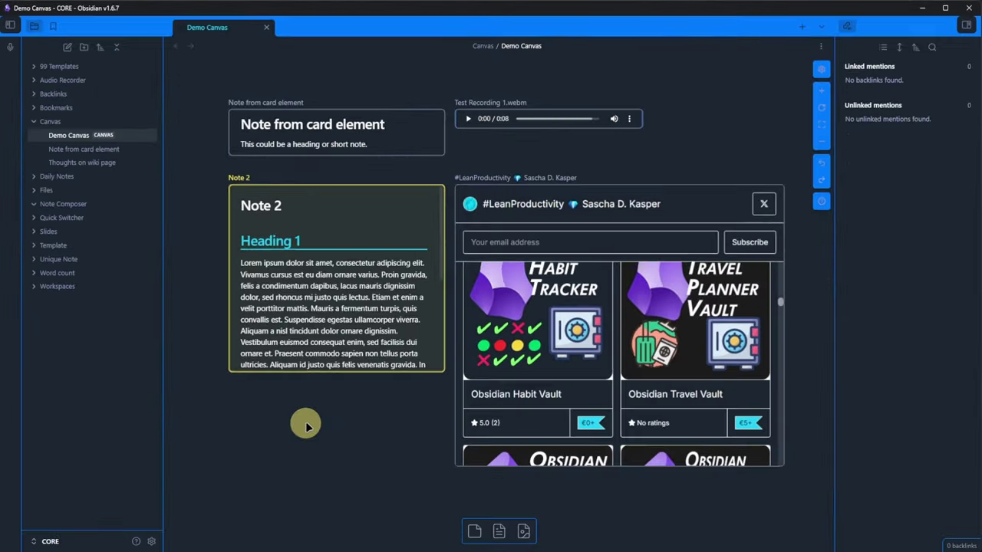
{"action": "scroll", "coordinate": [305, 426], "scroll_direction": "down", "scroll_amount": 3}
Create a tall group and duplicate it twice as Downloadables, Documentation and Videos
{"action": "right_click", "coordinate": [220, 132]}
{"action": "left_click", "coordinate": [246, 192]}
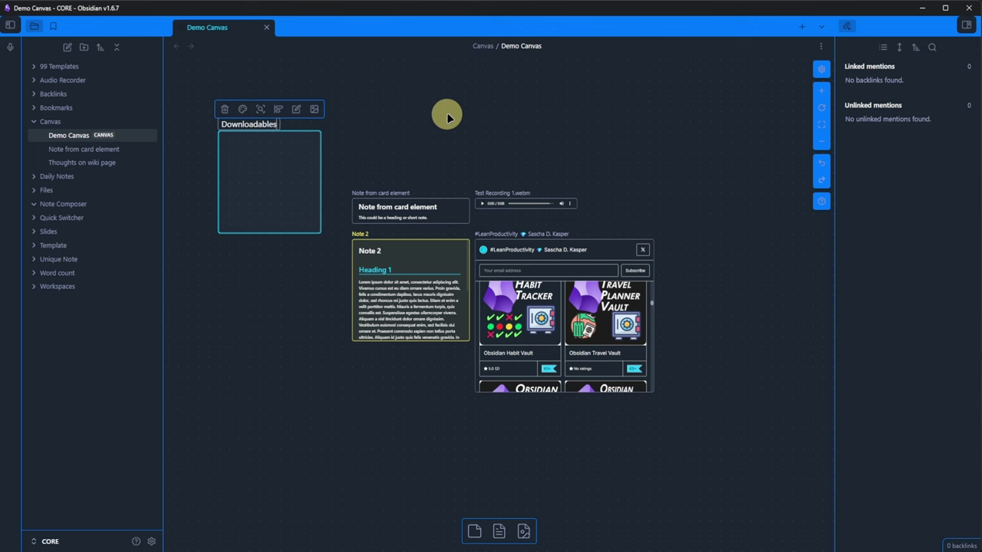
{"action": "left_click_drag", "start_coordinate": [315, 233], "coordinate": [331, 418]}
{"action": "left_click_drag", "start_coordinate": [254, 127], "coordinate": [373, 120]}
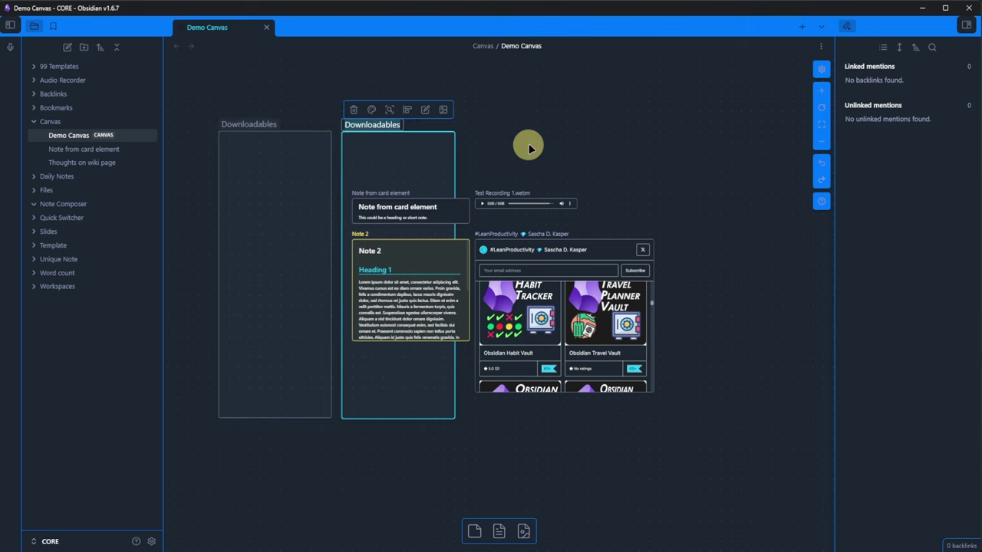
{"action": "left_click_drag", "start_coordinate": [386, 125], "coordinate": [511, 121]}
{"action": "left_click", "coordinate": [665, 136]}
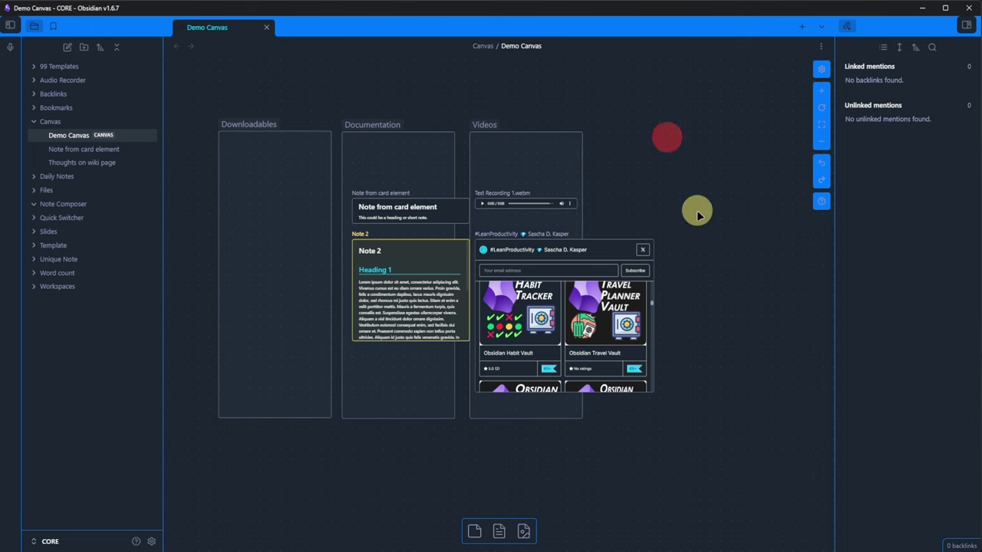
Stack the embed, Note from card element, Note 2 and audio cards to the right of the groups
{"action": "left_click_drag", "start_coordinate": [612, 245], "coordinate": [735, 270]}
{"action": "left_click_drag", "start_coordinate": [378, 206], "coordinate": [623, 140]}
{"action": "left_click_drag", "start_coordinate": [386, 245], "coordinate": [632, 171]}
{"action": "left_click_drag", "start_coordinate": [681, 256], "coordinate": [679, 244]}
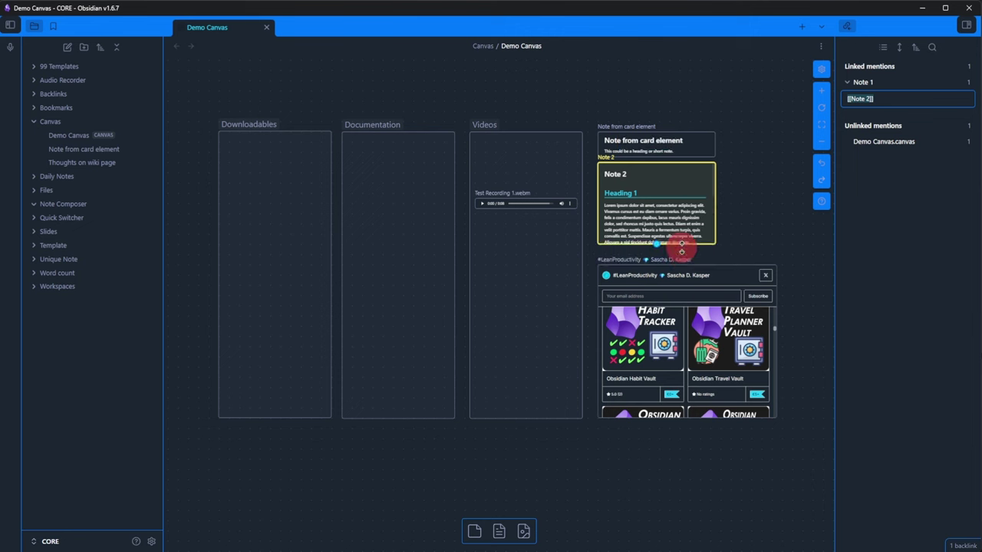
{"action": "left_click", "coordinate": [757, 215]}
{"action": "left_click_drag", "start_coordinate": [510, 202], "coordinate": [621, 108]}
{"action": "left_click", "coordinate": [182, 202]}
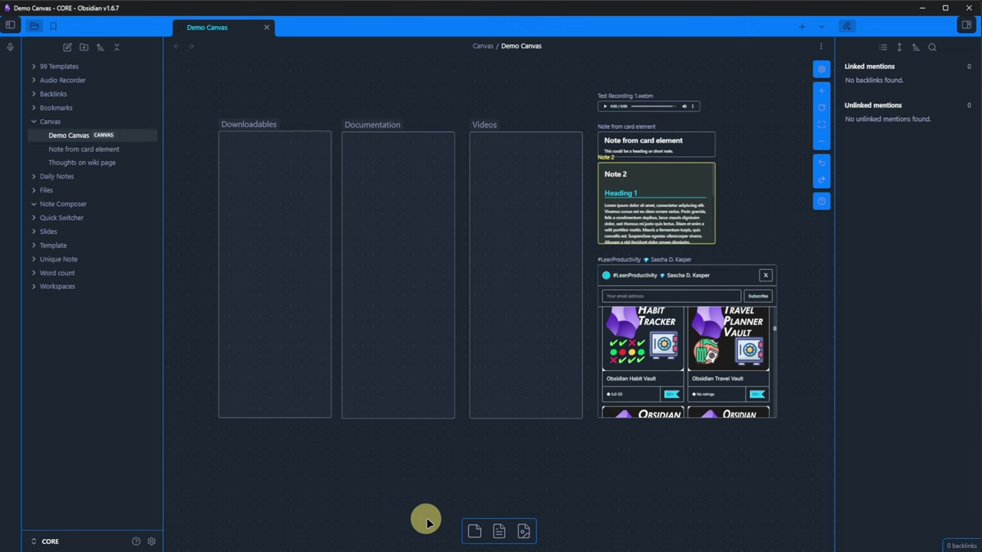
Create Starter Vault, CRM Vault and Habits Vault link cards inside the Downloadables group
{"action": "double_click", "coordinate": [261, 170]}
{"action": "type", "text": "# Starter Vault https://kap.me/sv"}
{"action": "left_click_drag", "start_coordinate": [278, 149], "coordinate": [287, 241]}
{"action": "type", "text": "CRM"}
{"action": "left_click", "coordinate": [292, 212]}
{"action": "type", "text": "Habits"}
Copy the three vault cards into Documentation, colouring the Downloadables cards red and Documentation yellow
{"action": "left_click", "coordinate": [235, 391]}
{"action": "left_click_drag", "start_coordinate": [235, 390], "coordinate": [338, 130]}
{"action": "left_click_drag", "start_coordinate": [278, 156], "coordinate": [400, 155]}
{"action": "left_click", "coordinate": [259, 125]}
{"action": "left_click", "coordinate": [228, 147]}
{"action": "scroll", "coordinate": [399, 213], "scroll_direction": "up", "scroll_amount": 3}
Edit the Habits Vault link to 'wiki', copy the cards into Videos, and end their links in 'vid'
{"action": "left_click", "coordinate": [490, 292]}
{"action": "type", "text": "wiki"}
{"action": "left_click_drag", "start_coordinate": [399, 108], "coordinate": [653, 92]}
{"action": "double_click", "coordinate": [742, 125]}
{"action": "double_click", "coordinate": [742, 210]}
{"action": "double_click", "coordinate": [747, 289]}
{"action": "key", "text": "BackSpace"}
{"action": "key", "text": "BackSpace"}
{"action": "key", "text": "BackSpace"}
{"action": "key", "text": "BackSpace"}
{"action": "type", "text": "vid"}
{"action": "scroll", "coordinate": [708, 366], "scroll_direction": "down", "scroll_amount": 3}
{"action": "left_click", "coordinate": [636, 324]}
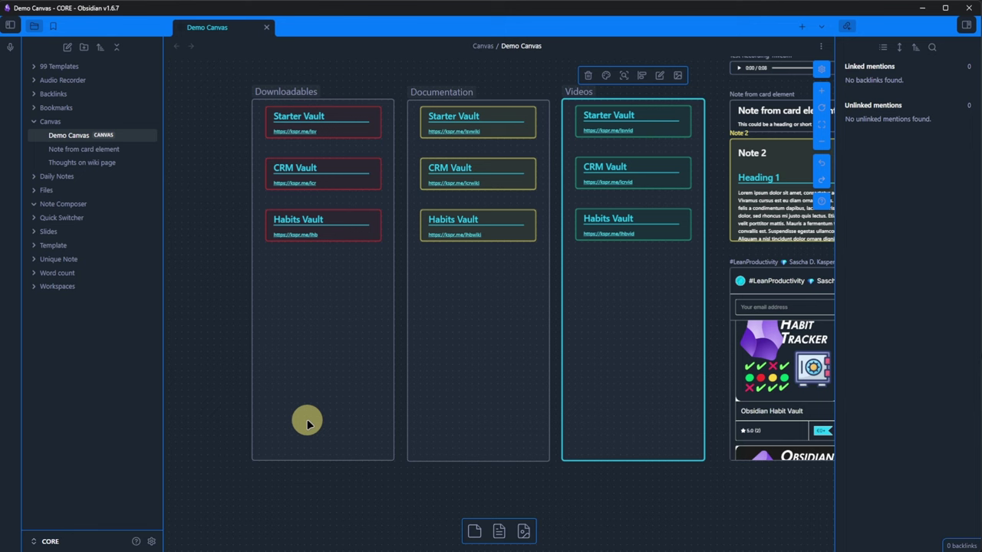
Connect Downloadables to Documentation and Documentation to Videos, colouring the arrows green and yellow
{"action": "left_click_drag", "start_coordinate": [323, 99], "coordinate": [478, 131]}
{"action": "left_click_drag", "start_coordinate": [478, 495], "coordinate": [633, 496]}
{"action": "left_click", "coordinate": [537, 481]}
{"action": "left_click", "coordinate": [558, 502]}
{"action": "left_click", "coordinate": [405, 89]}
{"action": "left_click", "coordinate": [383, 71]}
{"action": "left_click", "coordinate": [401, 51]}
Link the Starter, CRM and Habits Vault cards to their namesakes in the next group
{"action": "left_click_drag", "start_coordinate": [323, 170], "coordinate": [418, 156]}
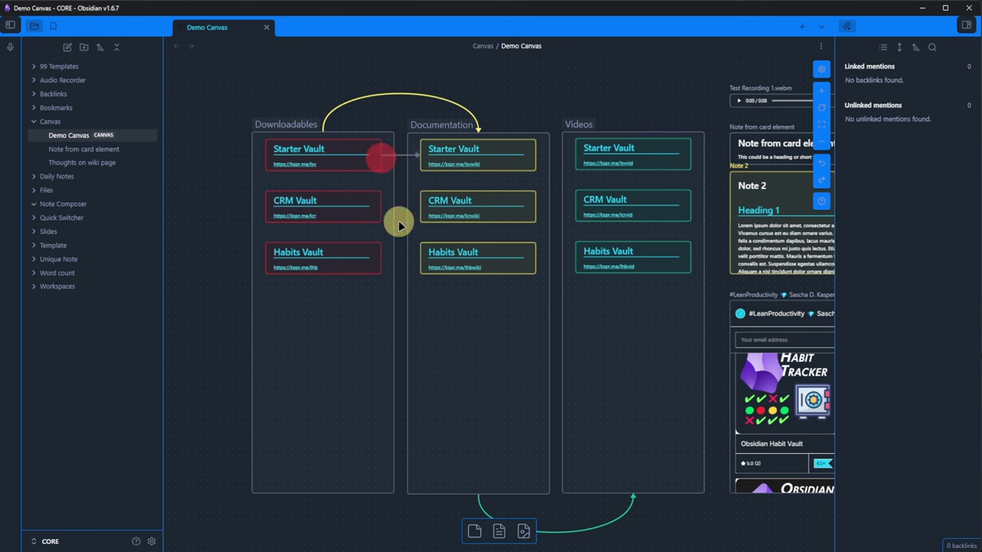
{"action": "left_click_drag", "start_coordinate": [382, 205], "coordinate": [426, 207]}
{"action": "left_click_drag", "start_coordinate": [383, 257], "coordinate": [419, 257]}
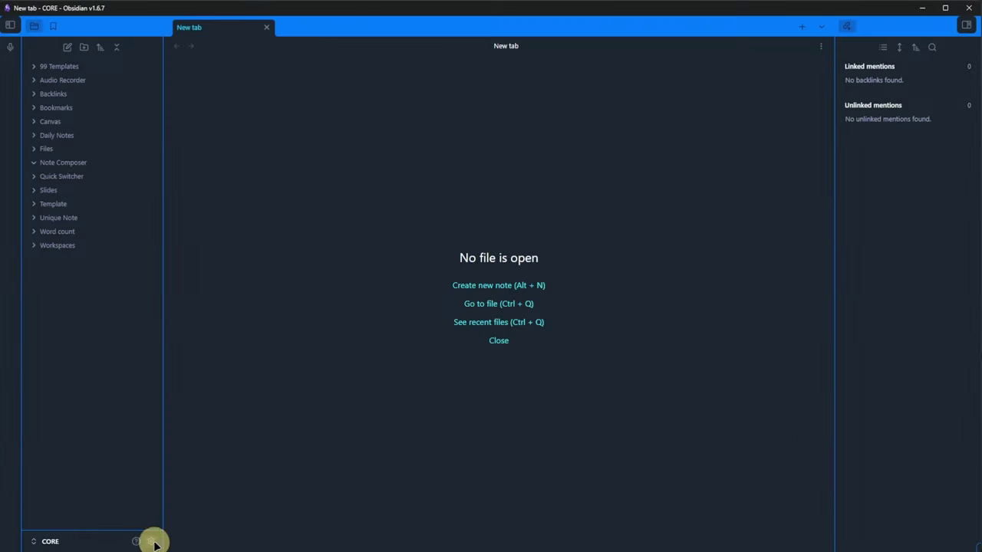
Pin 'Move current file to another folder' in the Command palette plugin settings
{"action": "left_click", "coordinate": [152, 542]}
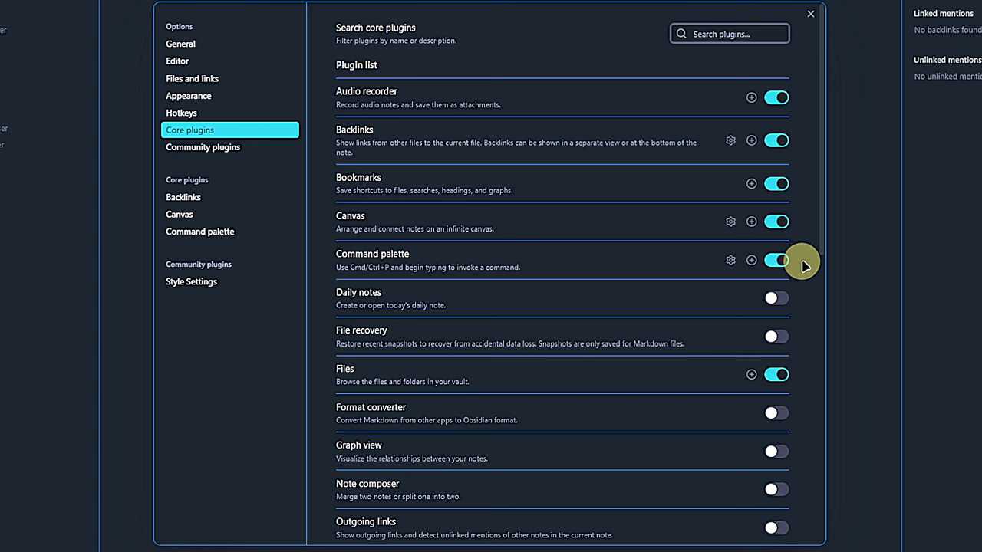
{"action": "left_click", "coordinate": [731, 261]}
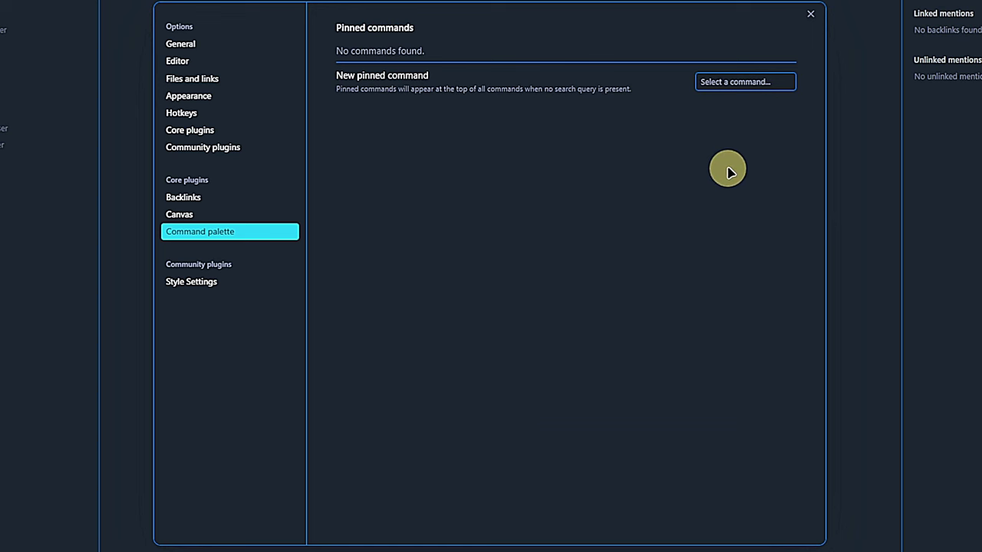
{"action": "left_click", "coordinate": [725, 83]}
{"action": "type", "text": "move curr"}
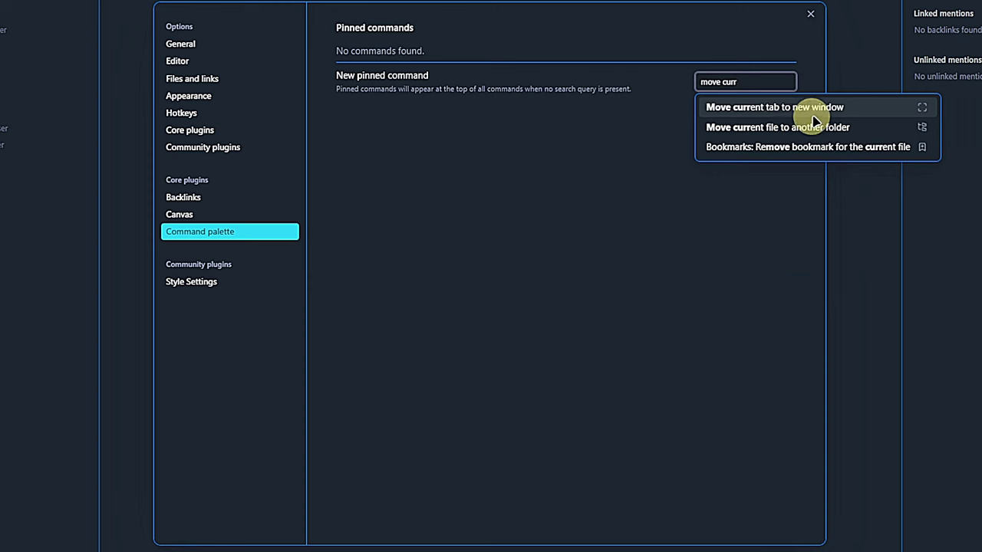
{"action": "left_click", "coordinate": [889, 127]}
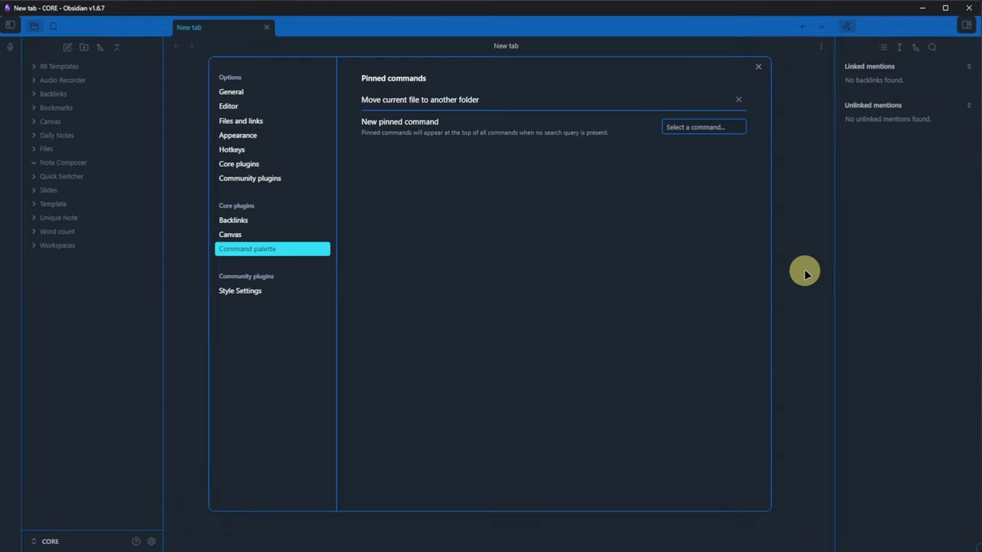
Close settings and check the pinned command appears first in the command palette
{"action": "key", "text": "Escape"}
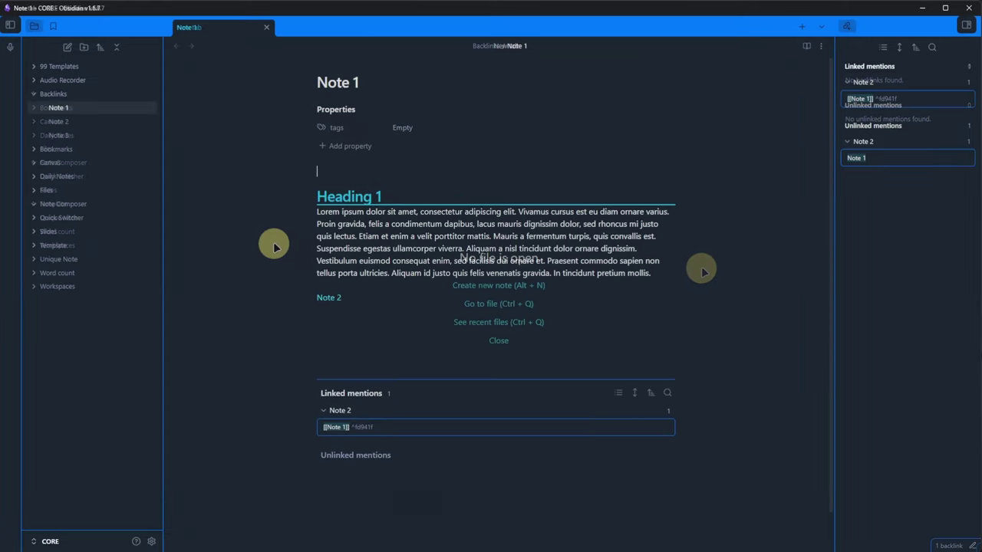
{"action": "key", "text": "ctrl+p"}
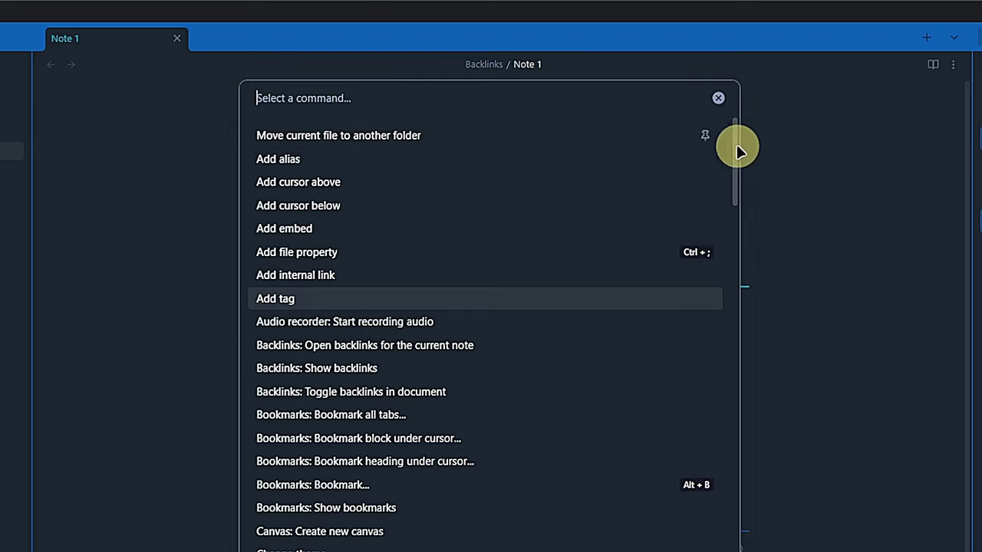
{"action": "left_click_drag", "start_coordinate": [739, 146], "coordinate": [817, 525]}
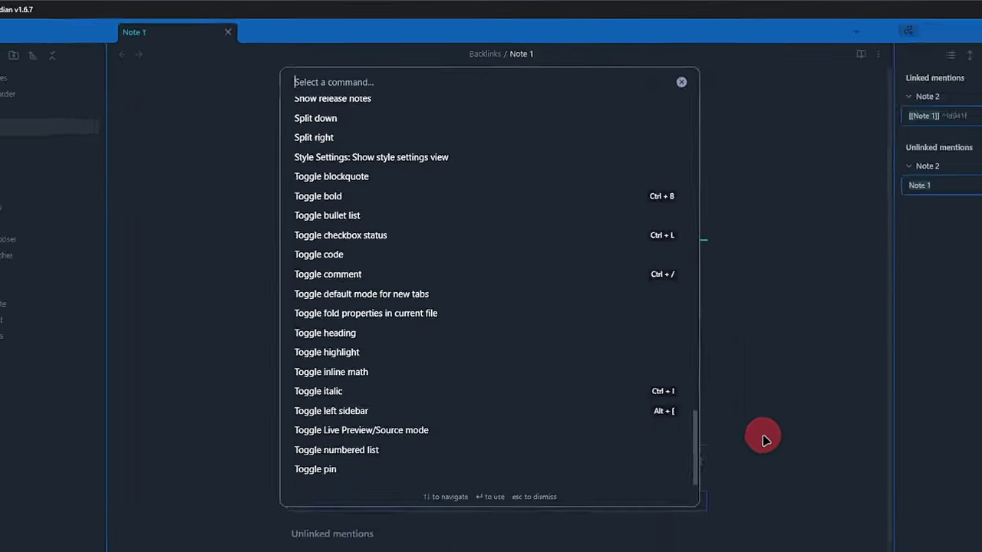
{"action": "left_click_drag", "start_coordinate": [763, 439], "coordinate": [710, 472]}
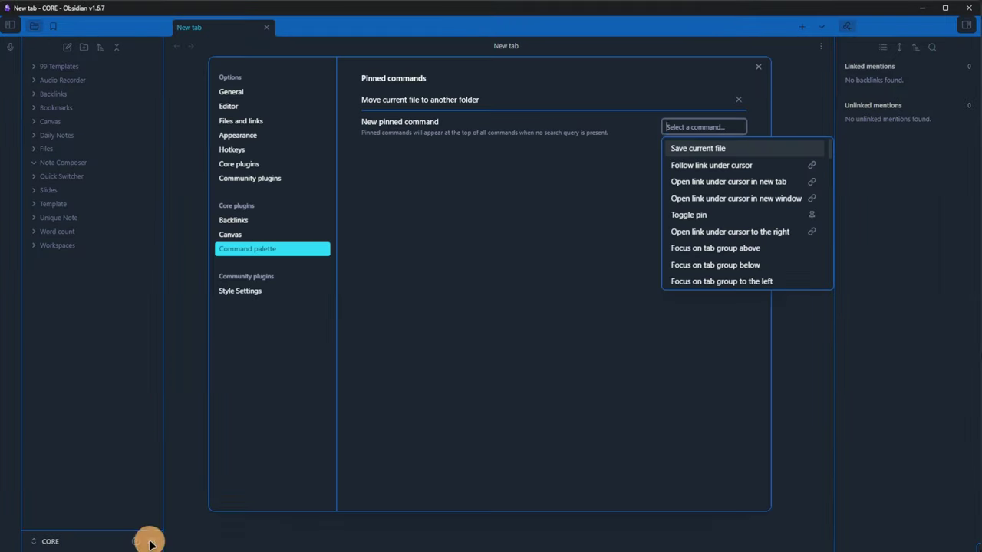
Enable Daily notes and set its template file to 99 Templates/TPL - Daily Note
{"action": "left_click", "coordinate": [246, 158]}
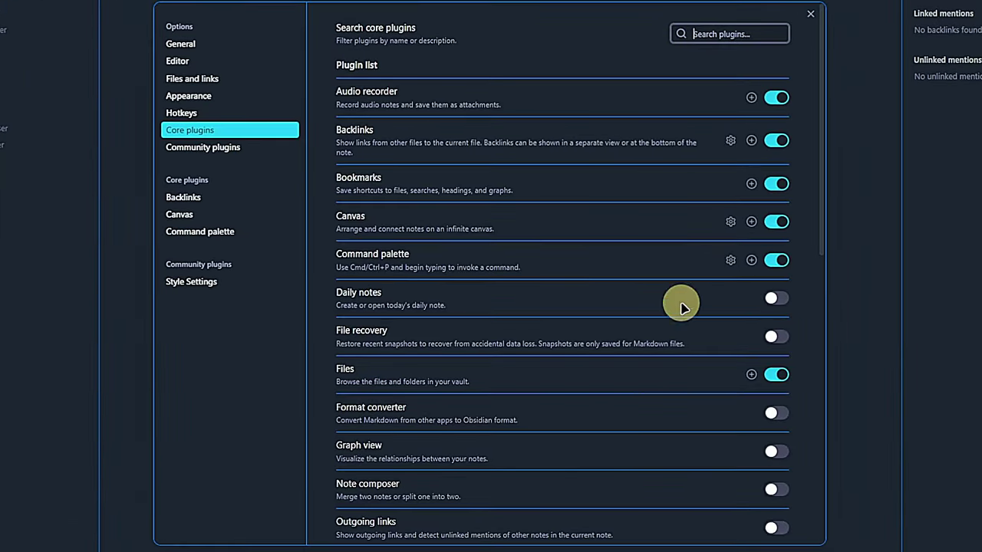
{"action": "left_click", "coordinate": [776, 299]}
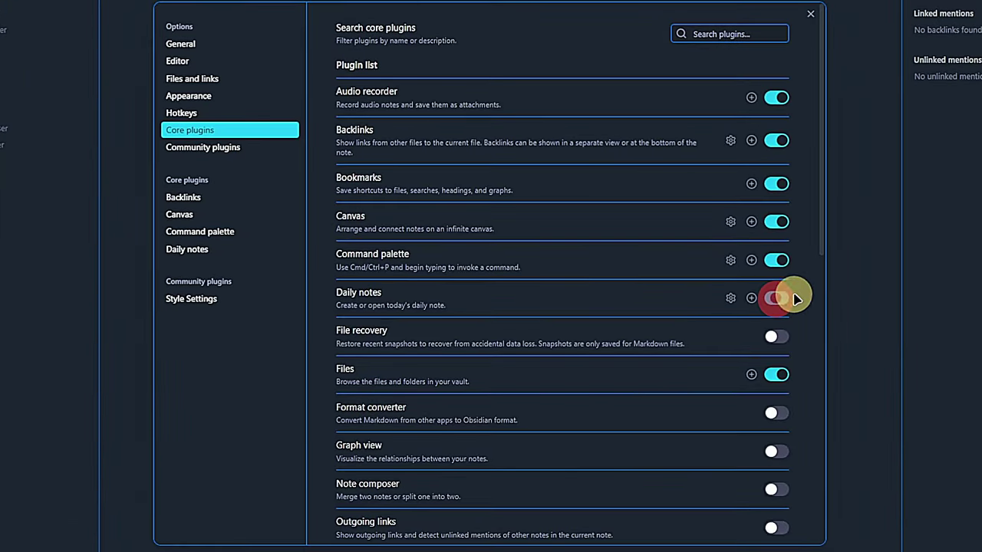
{"action": "left_click", "coordinate": [730, 298]}
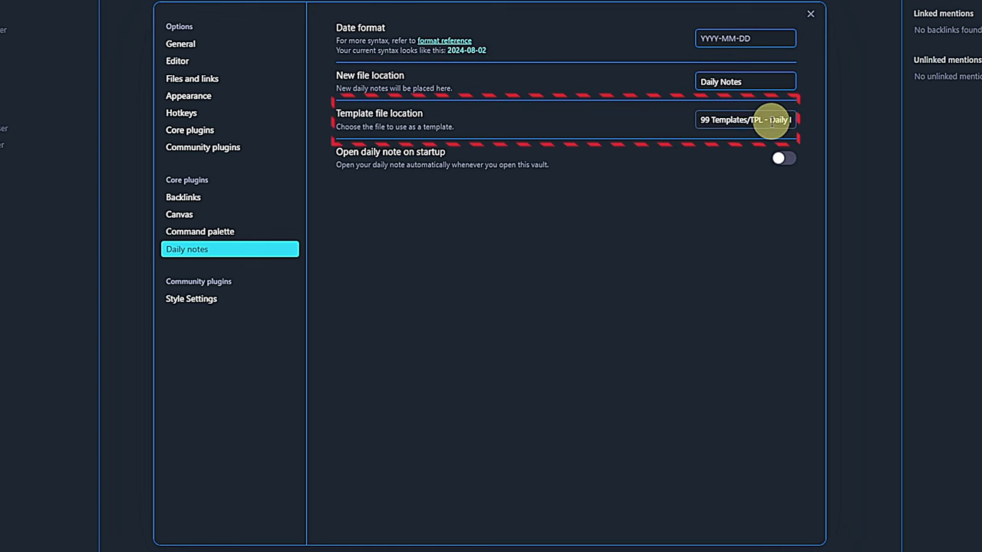
{"action": "left_click", "coordinate": [776, 120]}
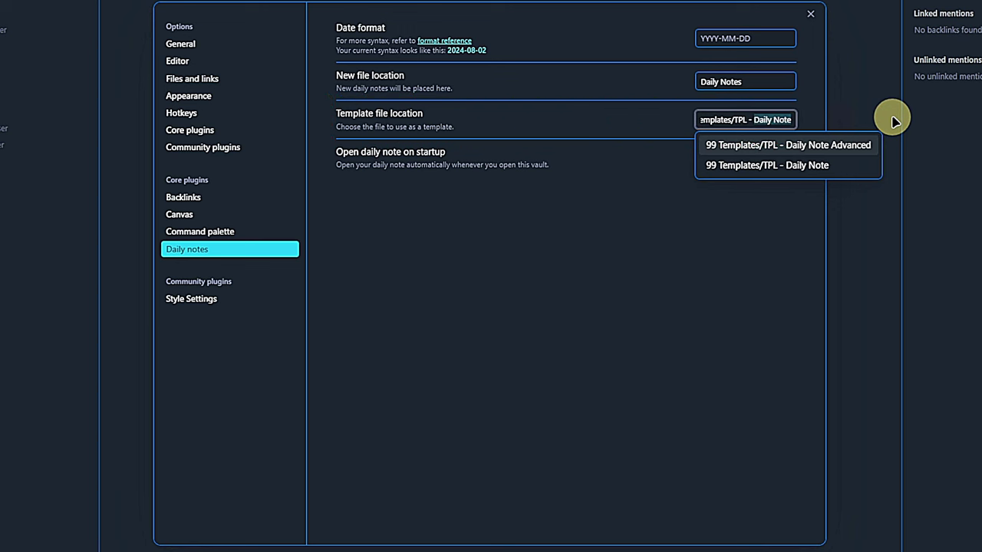
{"action": "left_click", "coordinate": [863, 165]}
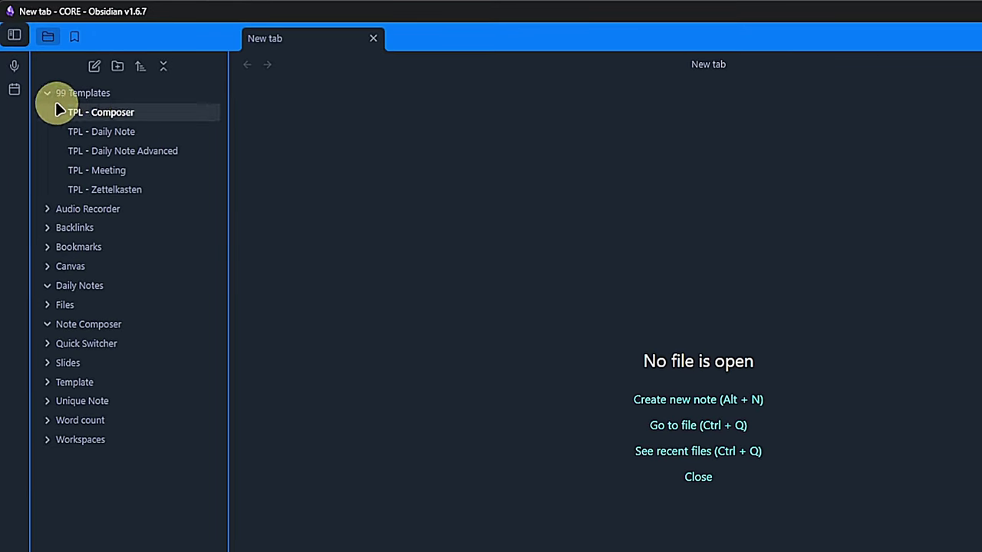
Create and open today's daily note 2024-08-02 from the ribbon calendar icon
{"action": "left_click", "coordinate": [14, 91]}
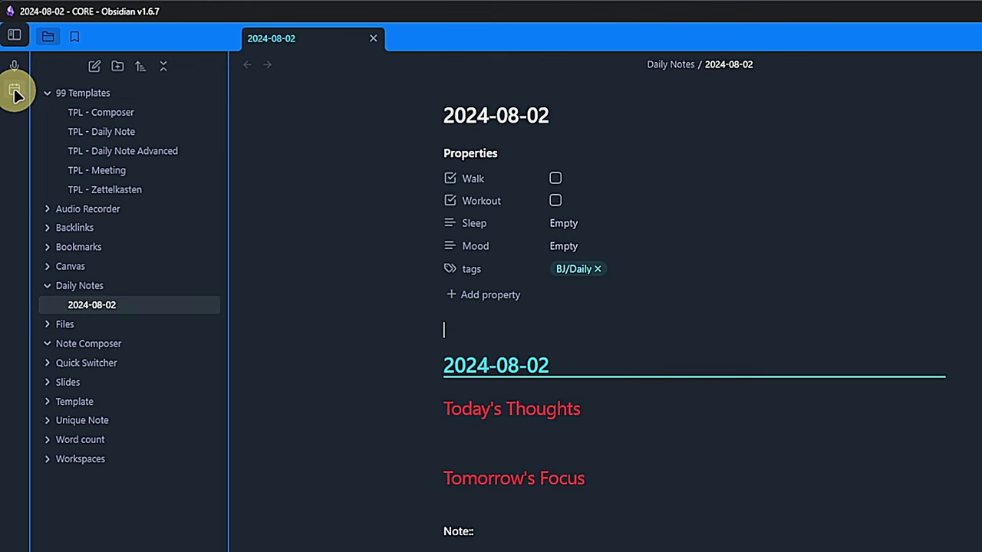
{"action": "left_click", "coordinate": [47, 285]}
{"action": "left_click", "coordinate": [47, 286]}
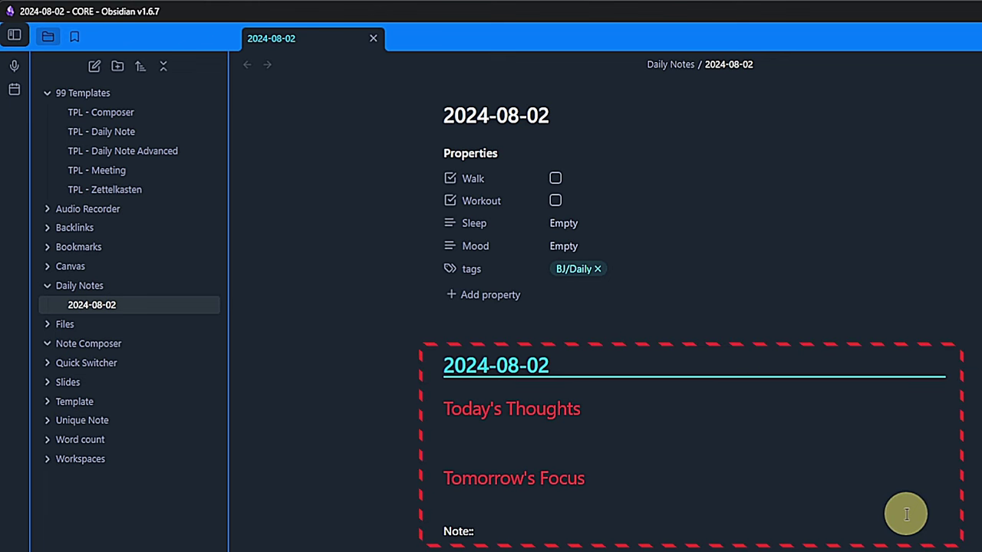
Tick the Workout property, then filter the command palette with 'daily'
{"action": "left_click", "coordinate": [870, 516]}
{"action": "key", "text": "ctrl+p"}
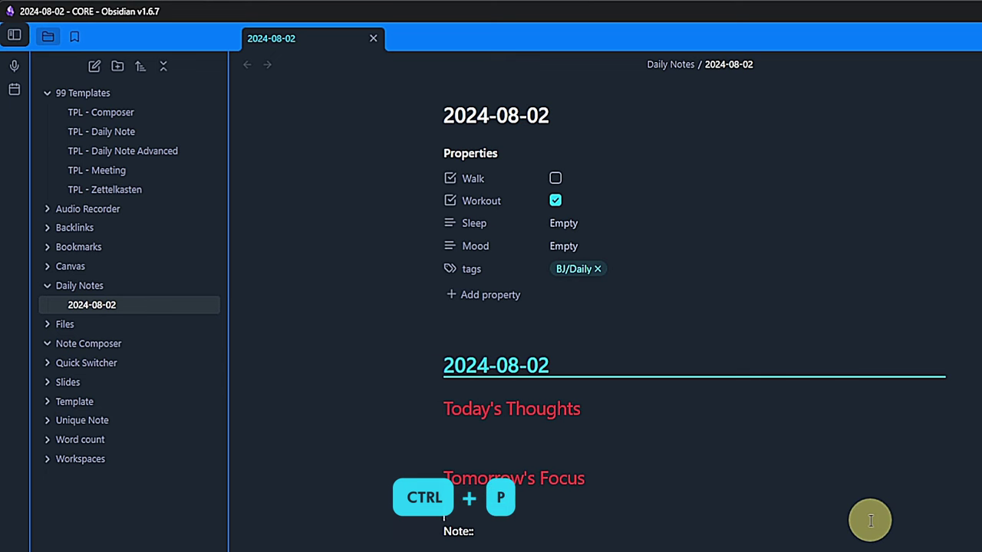
{"action": "key", "text": "ctrl+p"}
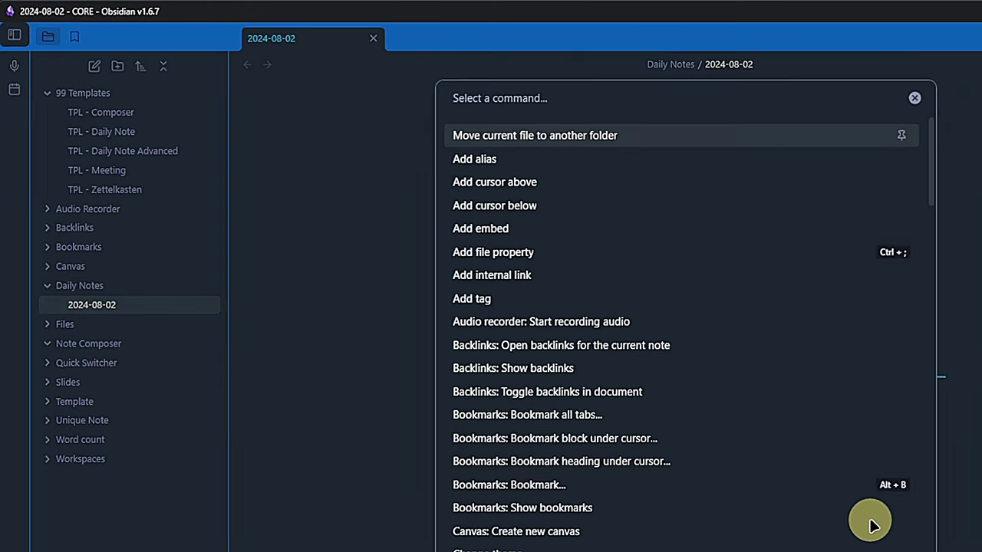
{"action": "type", "text": "daily"}
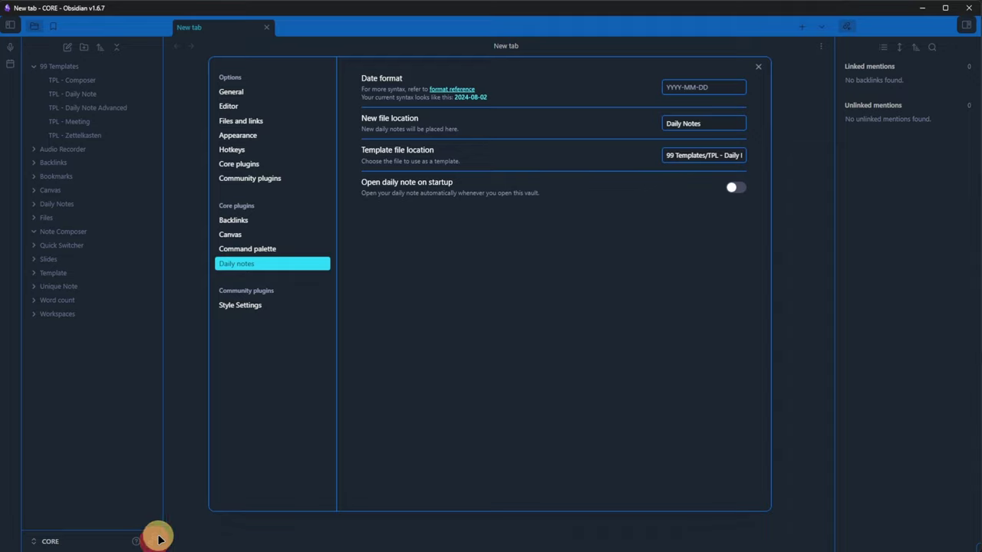
Turn on the File recovery core plugin and open its options
{"action": "left_click", "coordinate": [241, 159]}
{"action": "left_click", "coordinate": [668, 314]}
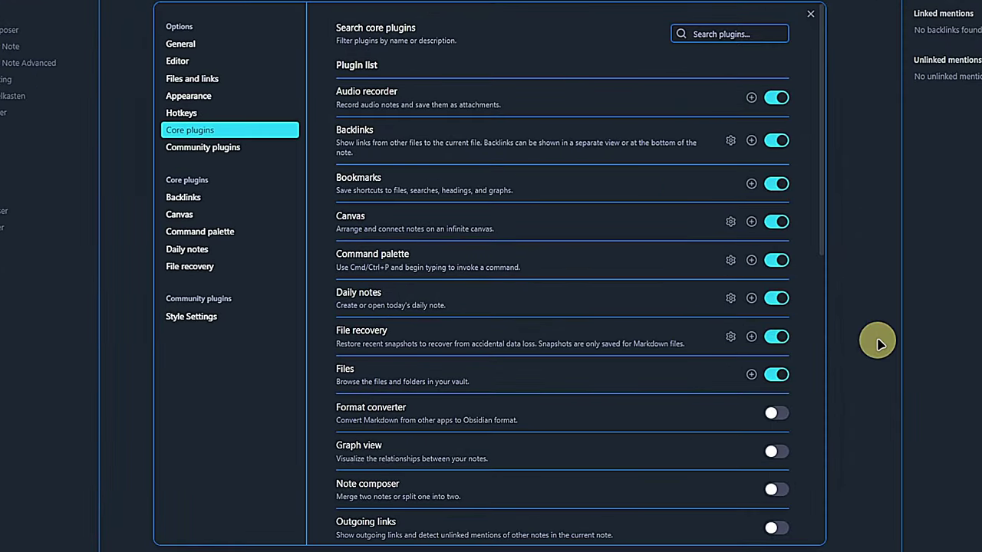
{"action": "left_click", "coordinate": [729, 337]}
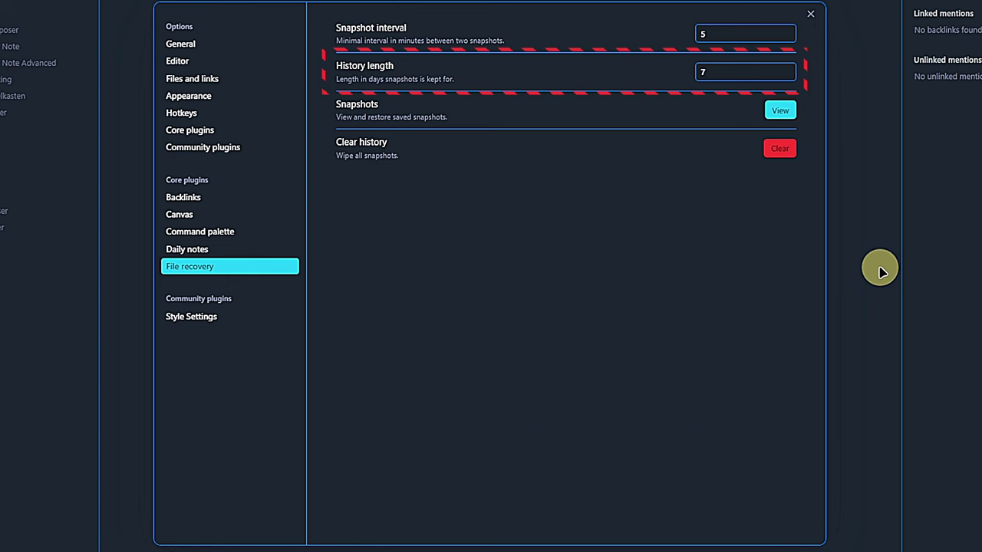
Browse the saved snapshots of Backlinks/Note 1, then close the snapshot browser
{"action": "left_click", "coordinate": [780, 110]}
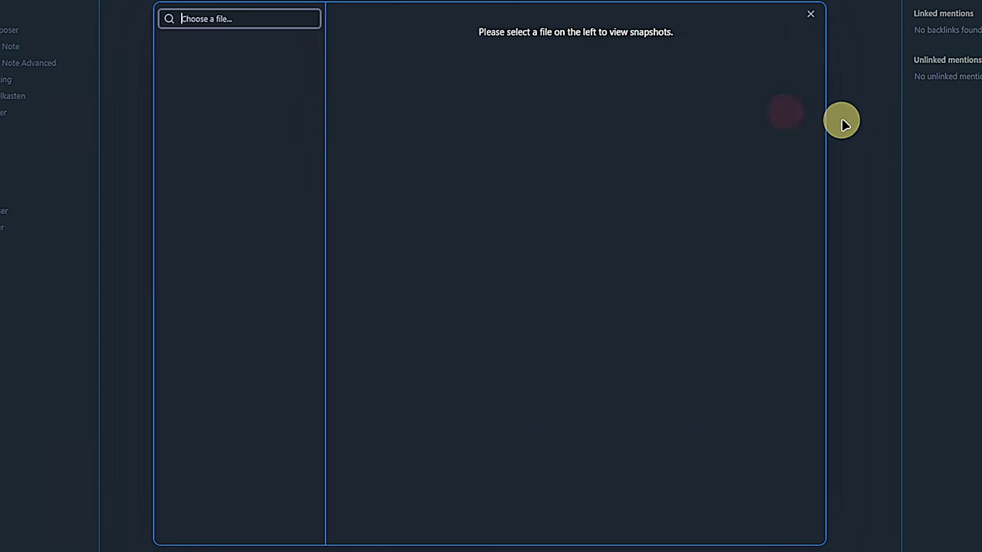
{"action": "left_click", "coordinate": [248, 19]}
{"action": "scroll", "coordinate": [254, 84], "scroll_direction": "down", "scroll_amount": 5}
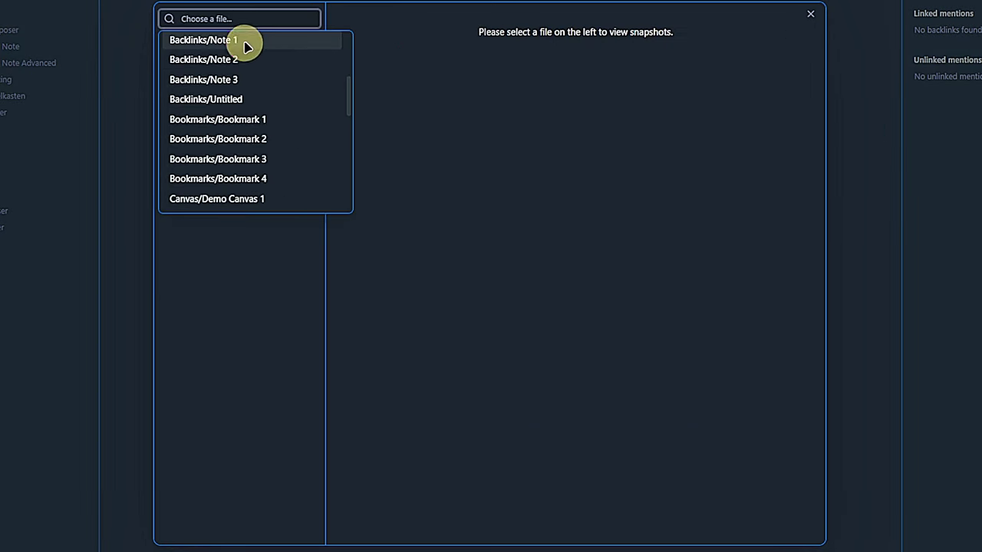
{"action": "left_click", "coordinate": [246, 44]}
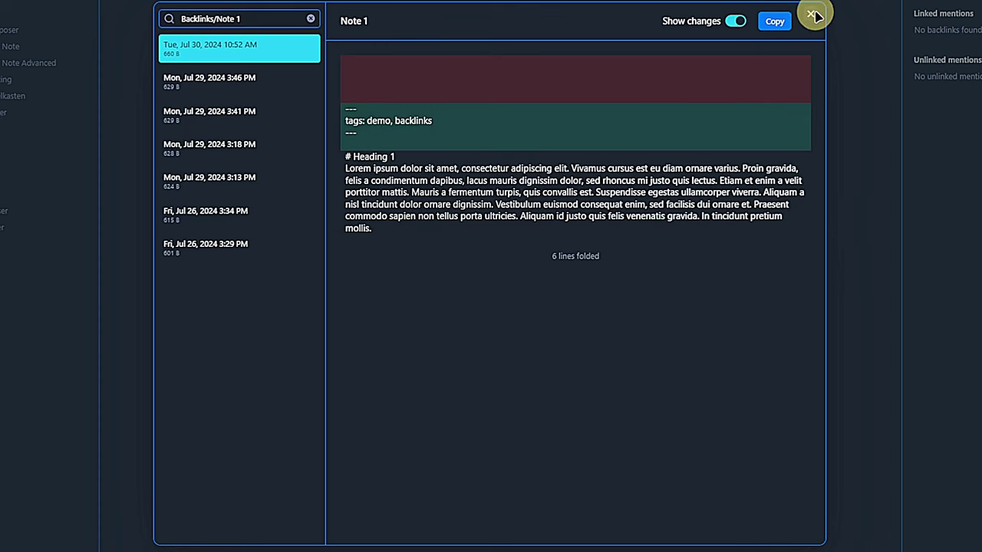
{"action": "left_click", "coordinate": [815, 15]}
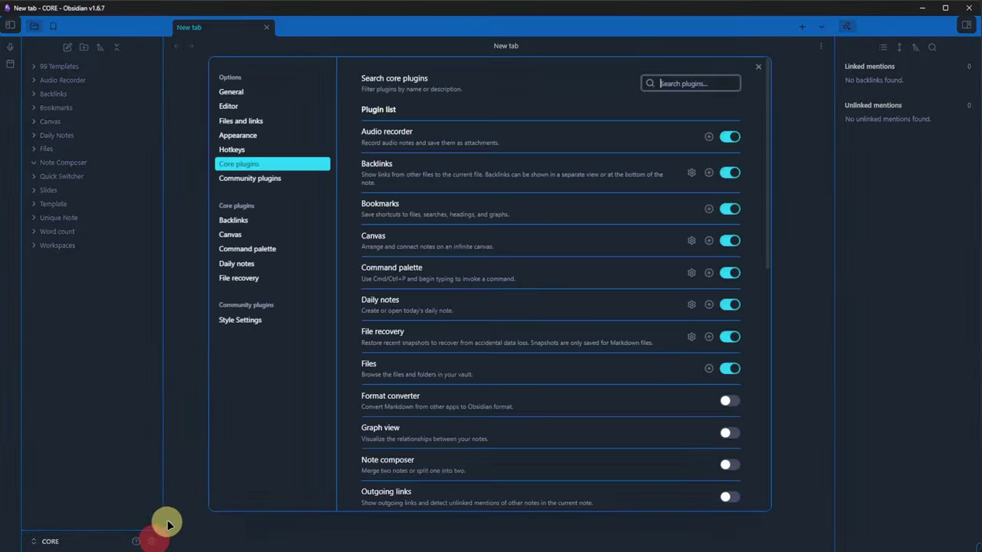
Close settings, move the file tree to the right sidebar, then back to the left
{"action": "left_click", "coordinate": [319, 165]}
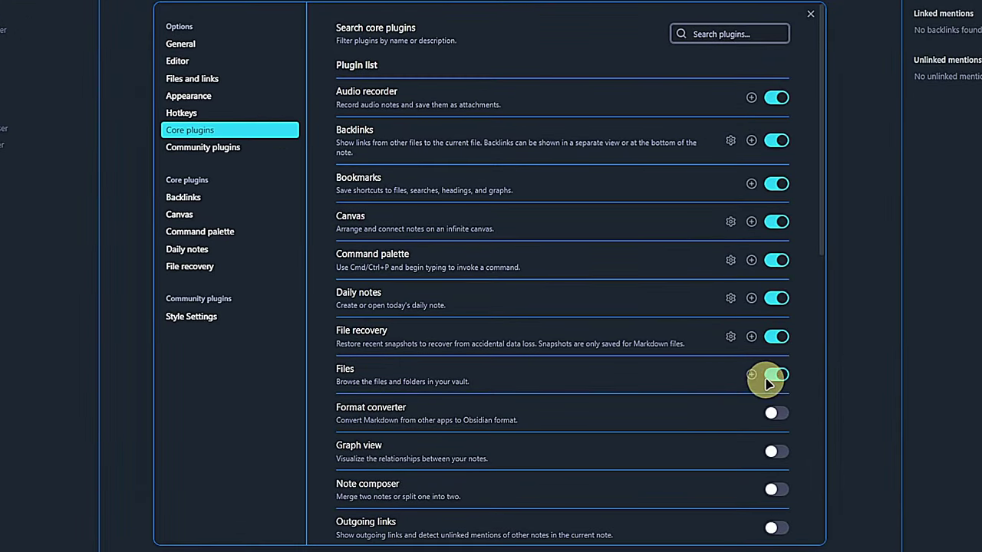
{"action": "key", "text": "Escape"}
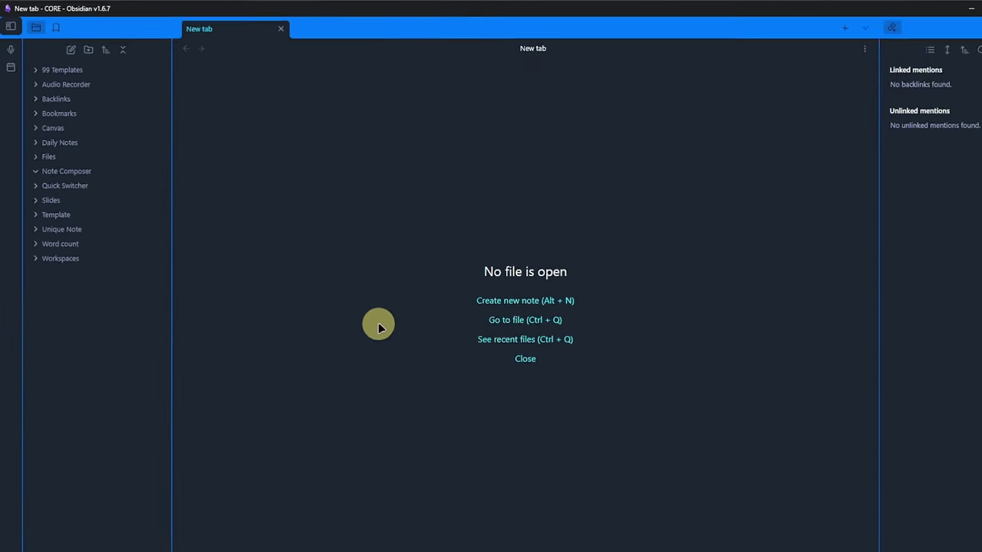
{"action": "left_click_drag", "start_coordinate": [36, 27], "coordinate": [934, 100]}
{"action": "left_click_drag", "start_coordinate": [867, 26], "coordinate": [34, 31]}
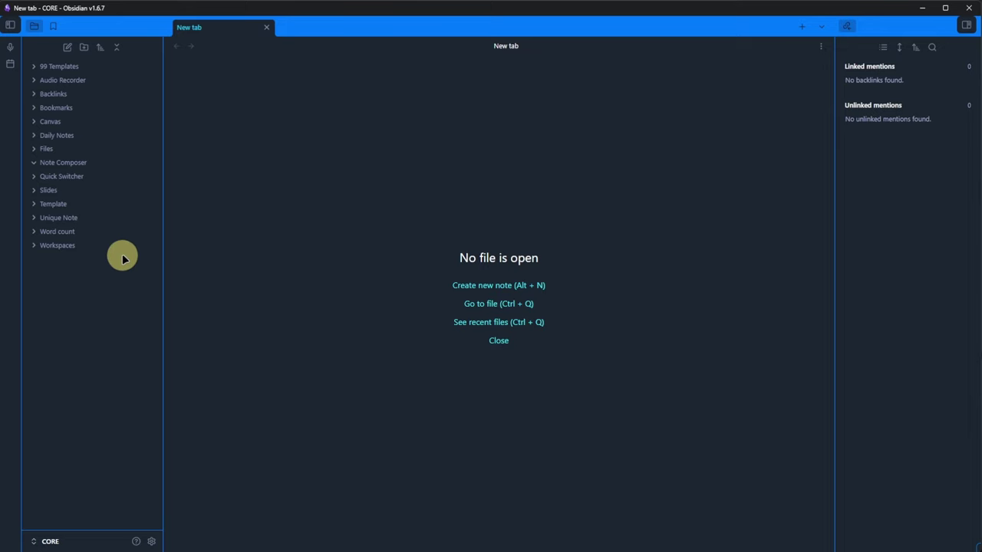
Expand Backlinks and copy Note 1's Obsidian URL from its context menu
{"action": "left_click", "coordinate": [47, 93]}
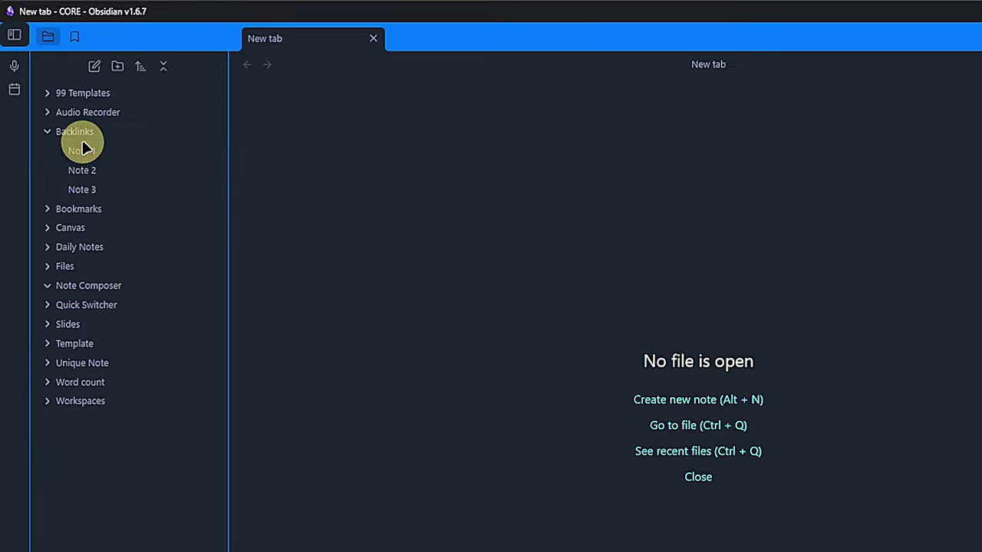
{"action": "right_click", "coordinate": [65, 107]}
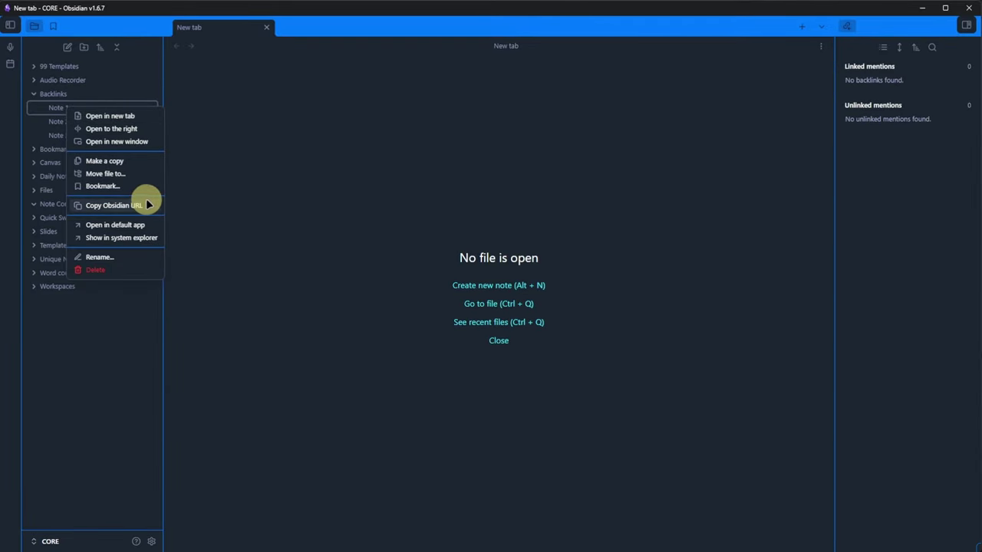
{"action": "left_click", "coordinate": [146, 206]}
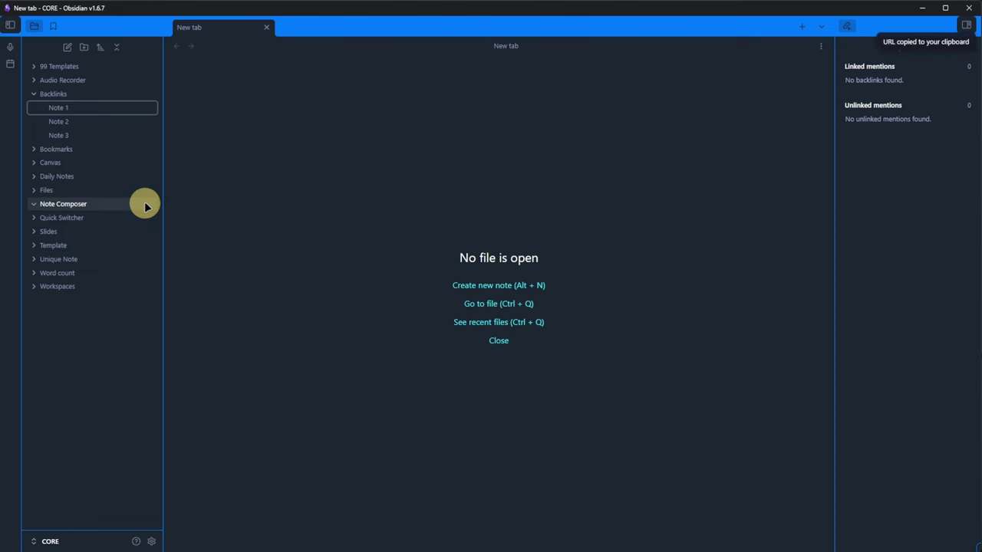
In Downloads, start a new shortcut using the copied Obsidian URL as its location
{"action": "key", "text": "super+e"}
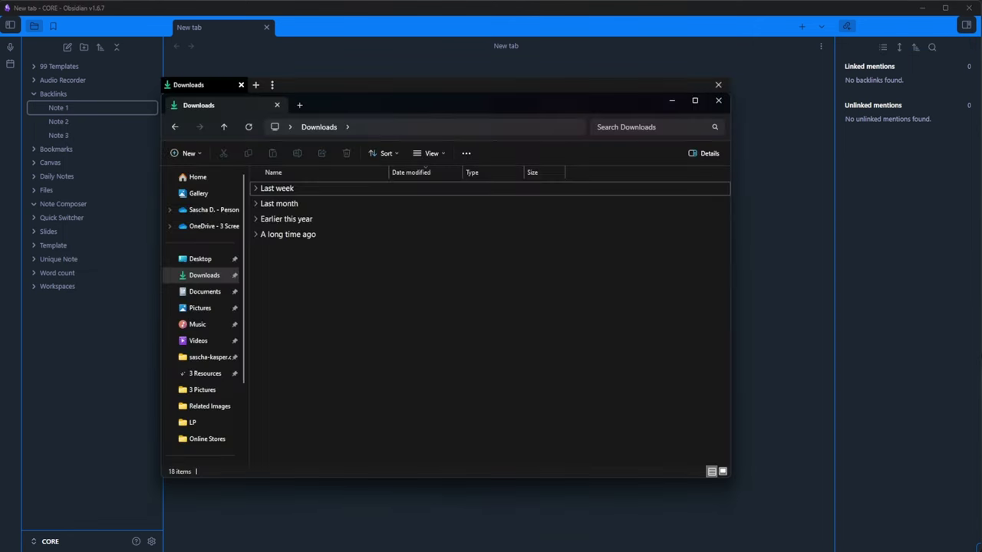
{"action": "right_click", "coordinate": [336, 255]}
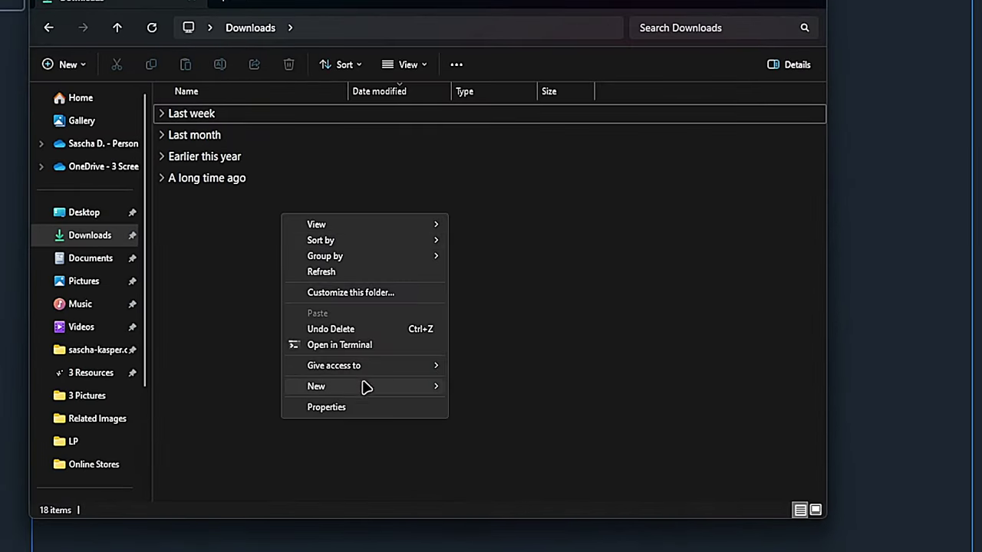
{"action": "mouse_move", "coordinate": [398, 385]}
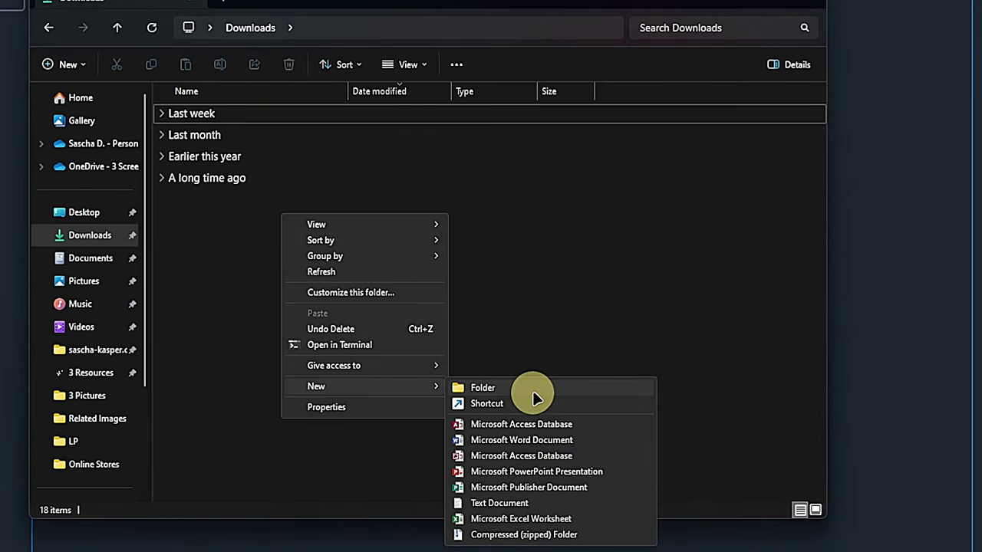
{"action": "left_click", "coordinate": [532, 404]}
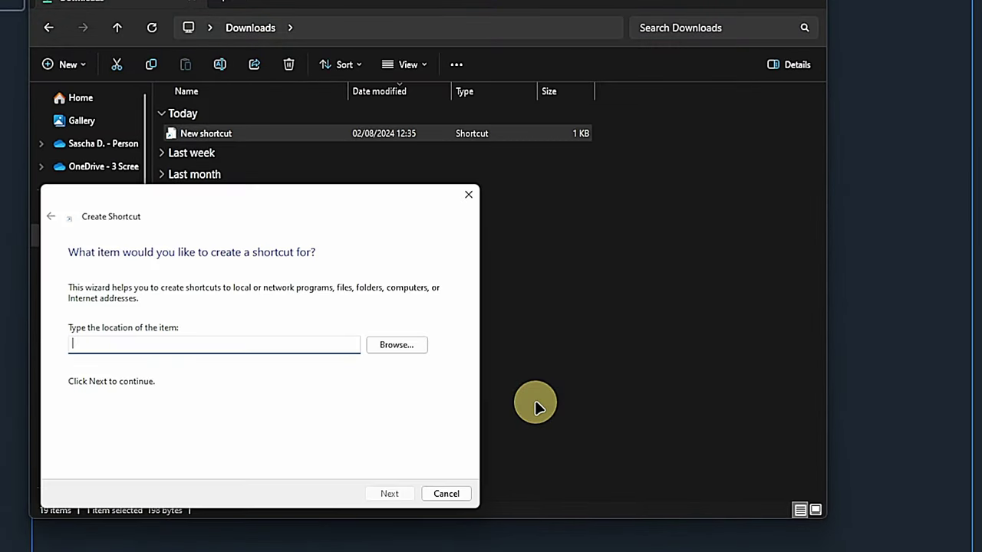
{"action": "key", "text": "ctrl+v"}
Name the shortcut 'Note 1' and open it to launch Obsidian
{"action": "left_click", "coordinate": [390, 494]}
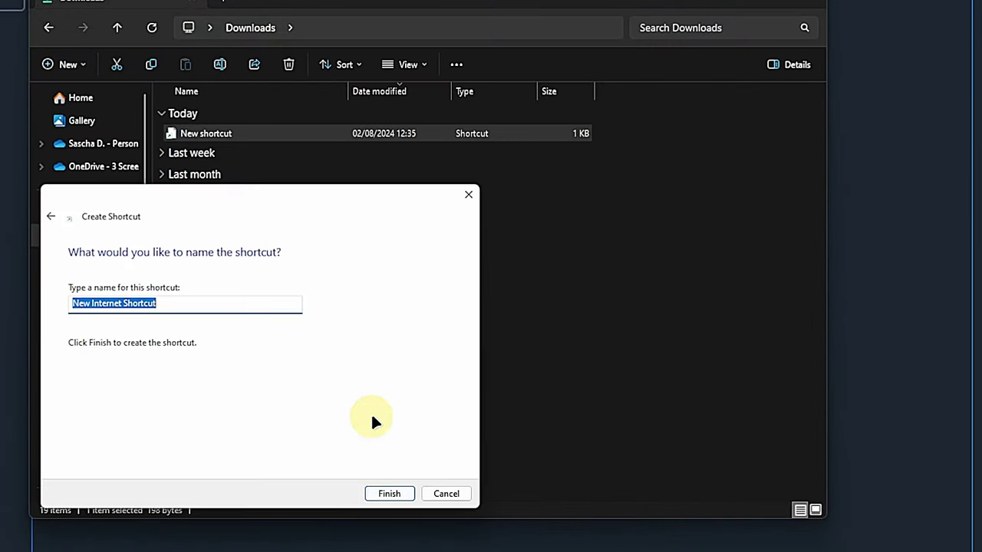
{"action": "type", "text": "Note 1"}
{"action": "left_click", "coordinate": [389, 494]}
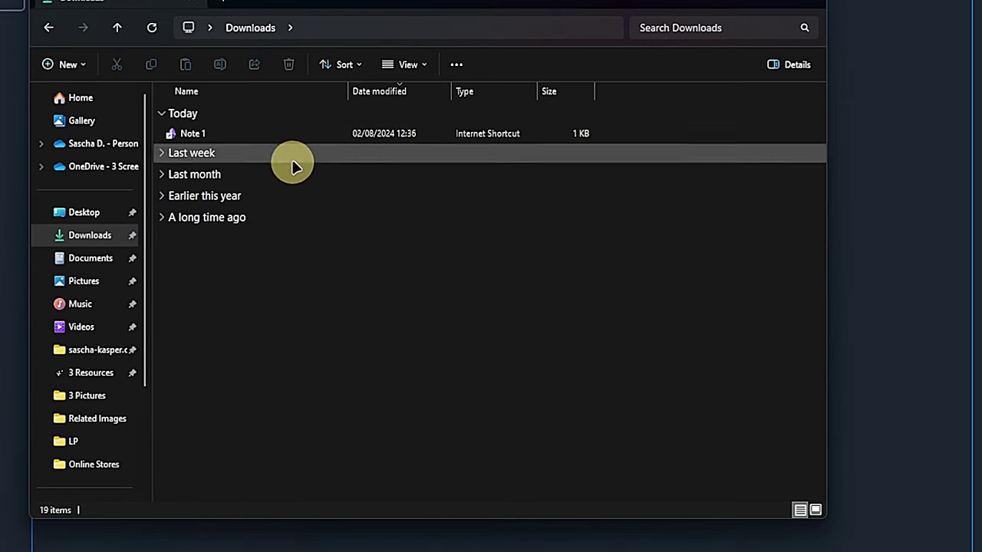
{"action": "double_click", "coordinate": [284, 135]}
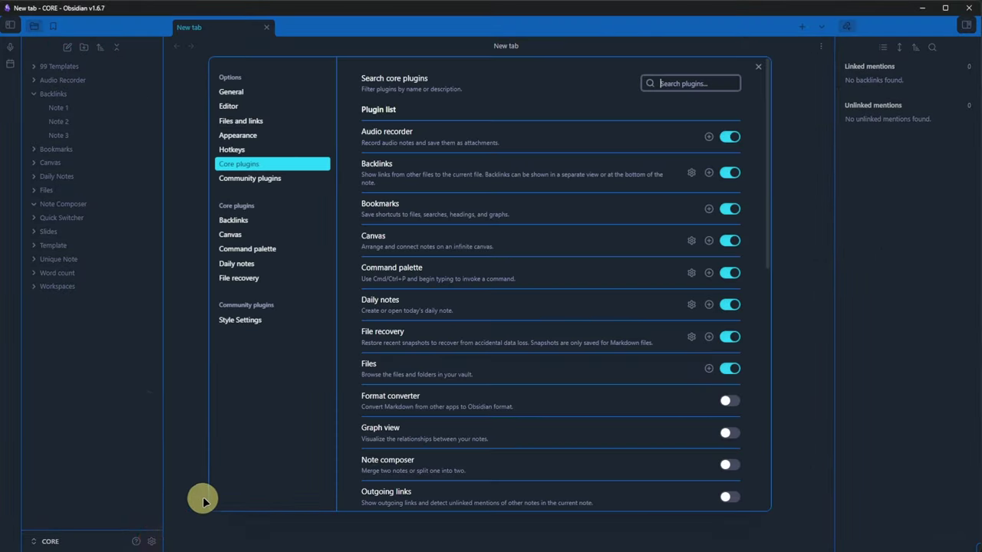
Enable Format converter, close settings, and bring up its conversion options from the ribbon
{"action": "left_click", "coordinate": [730, 400]}
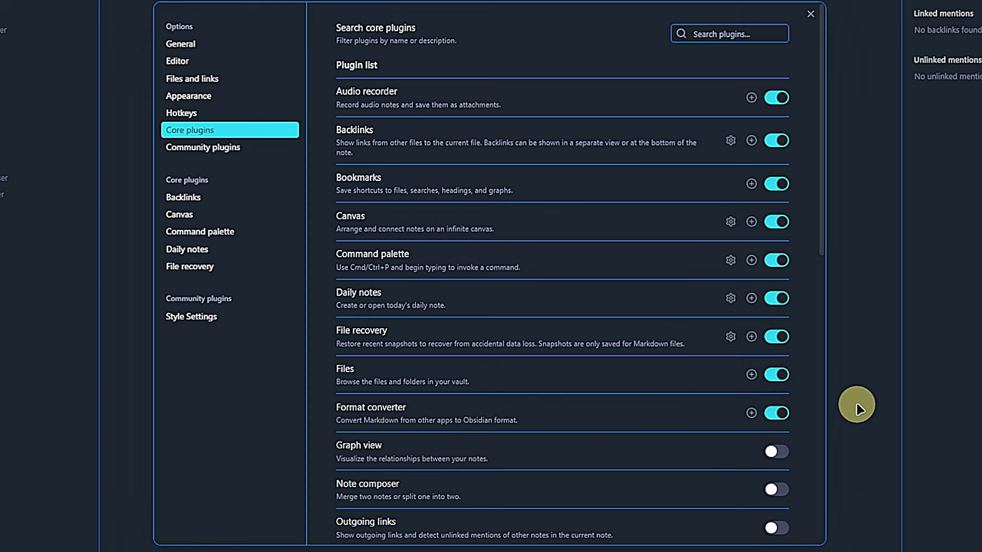
{"action": "key", "text": "Escape"}
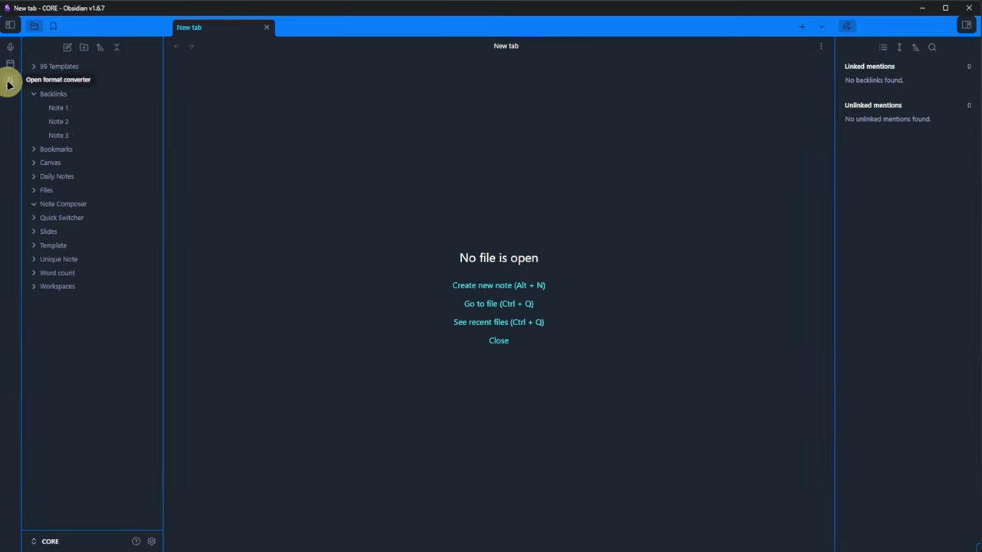
{"action": "left_click", "coordinate": [9, 83]}
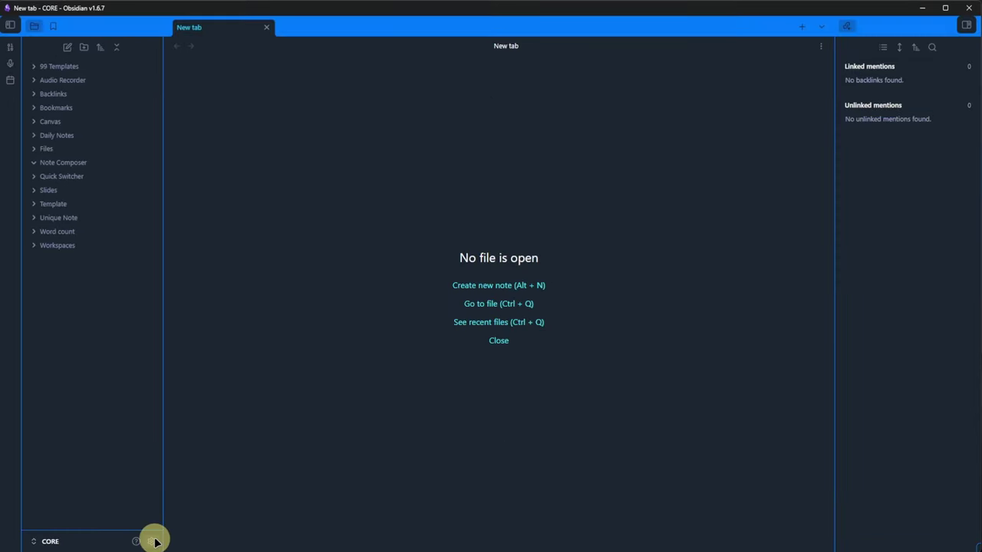
Switch on the Graph view plugin under Settings > Core plugins and close Settings
{"action": "left_click", "coordinate": [151, 542]}
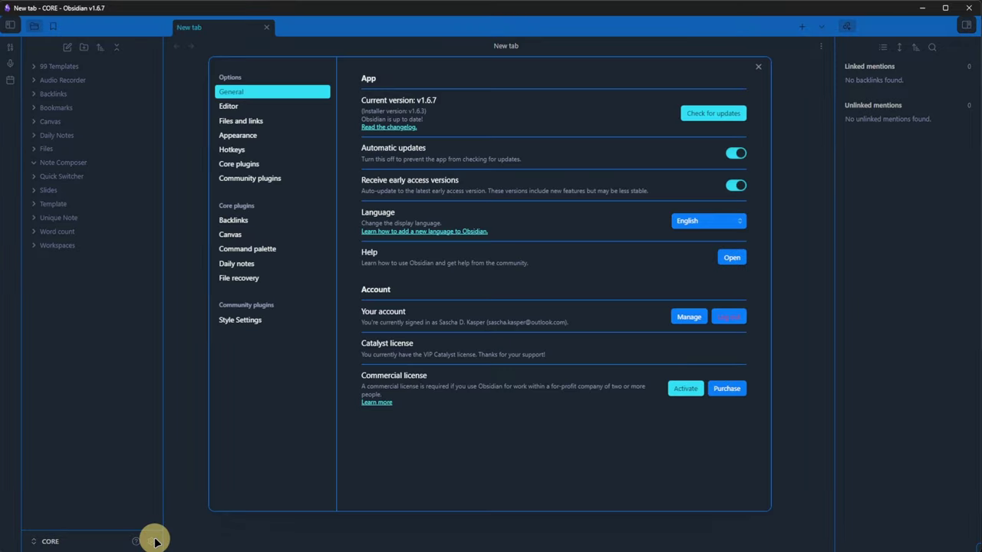
{"action": "left_click", "coordinate": [205, 130]}
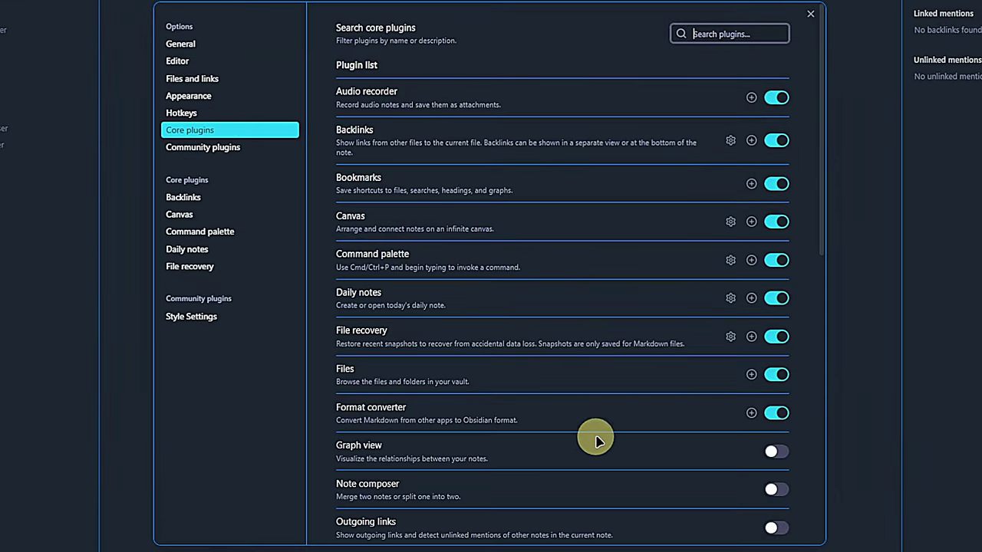
{"action": "left_click", "coordinate": [775, 452]}
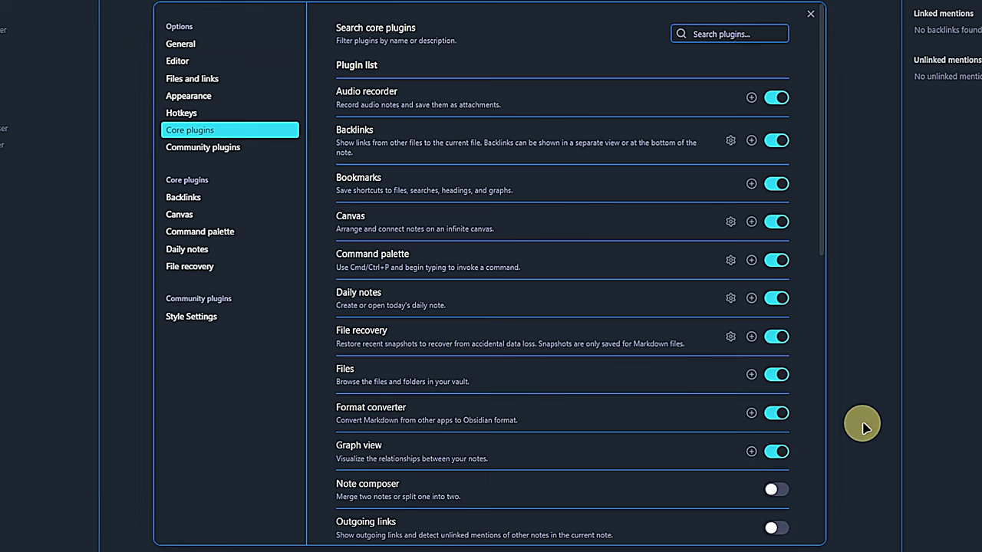
{"action": "left_click", "coordinate": [863, 181]}
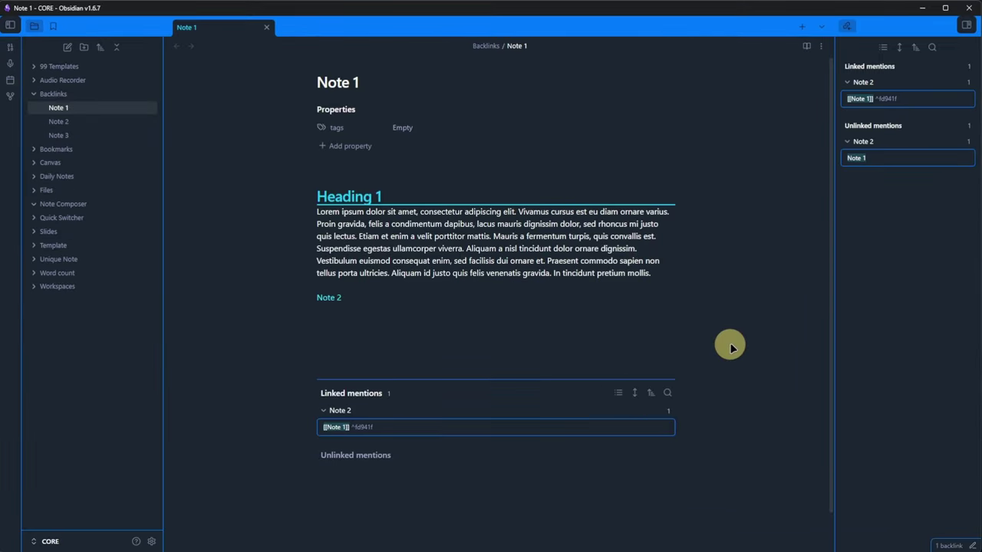
Open the command palette with Ctrl+P
{"action": "key", "text": "ctrl+p"}
Run 'Graph view: Open local graph' from the command palette for Note 1
{"action": "type", "text": "gra"}
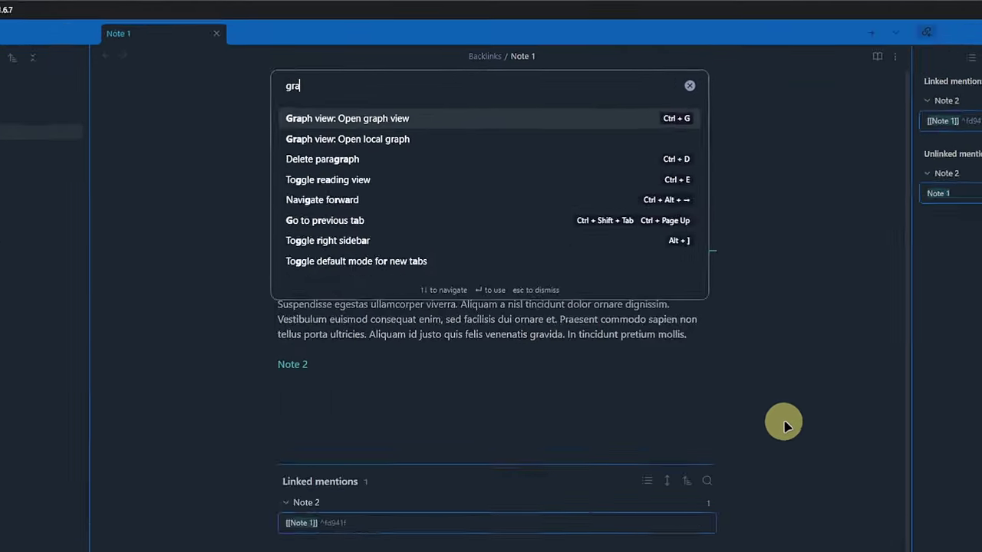
{"action": "type", "text": "ph"}
{"action": "key", "text": "Down"}
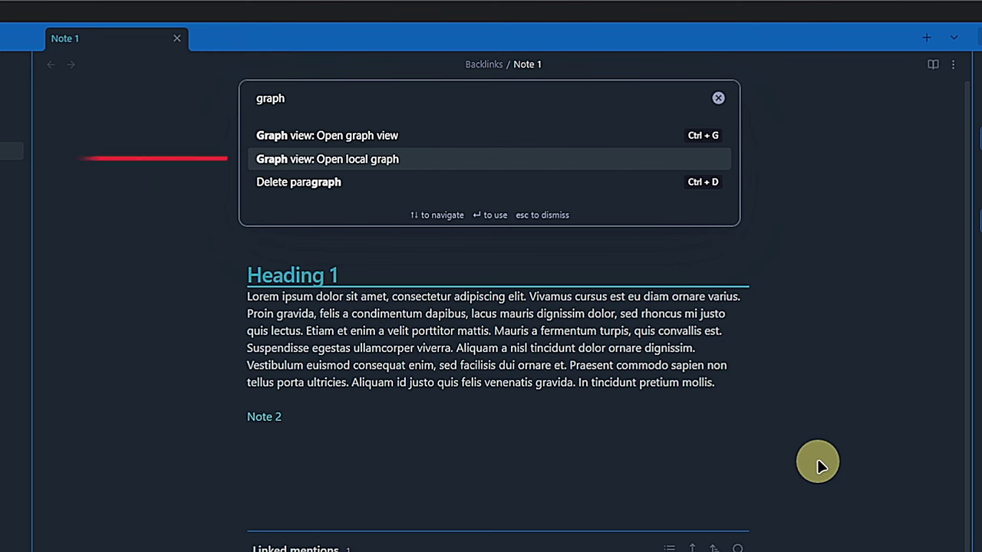
{"action": "key", "text": "Return"}
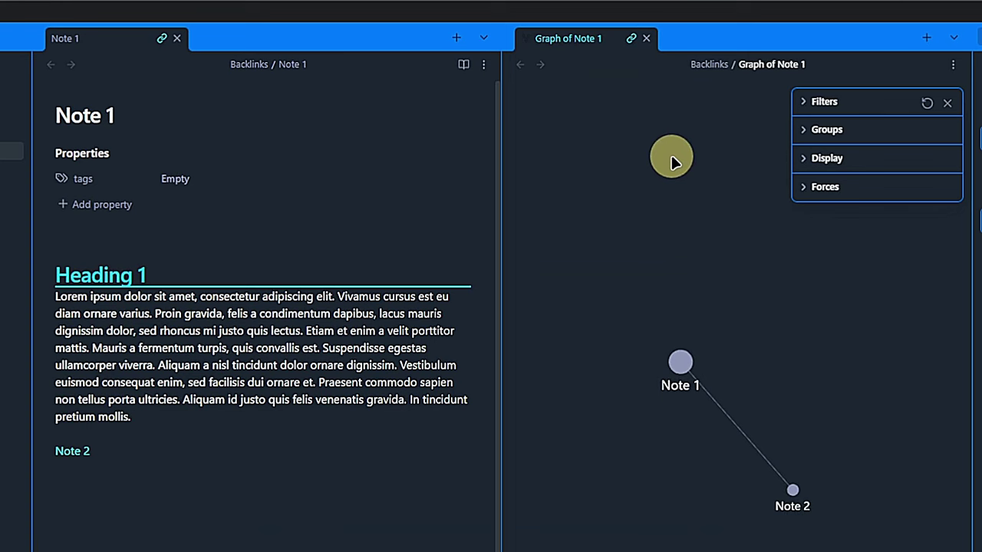
Dock Note 1's local graph in the right sidebar with Backlinks stacked beneath it
{"action": "left_click_drag", "start_coordinate": [568, 36], "coordinate": [981, 99]}
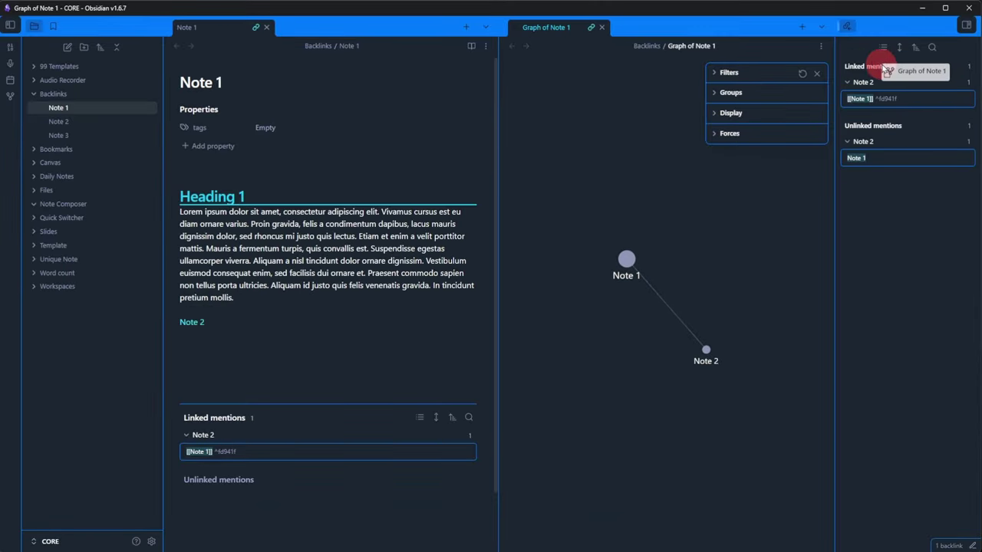
{"action": "left_click_drag", "start_coordinate": [888, 70], "coordinate": [902, 42]}
{"action": "left_click_drag", "start_coordinate": [847, 26], "coordinate": [920, 432]}
{"action": "left_click", "coordinate": [964, 53]}
{"action": "left_click_drag", "start_coordinate": [833, 256], "coordinate": [816, 252]}
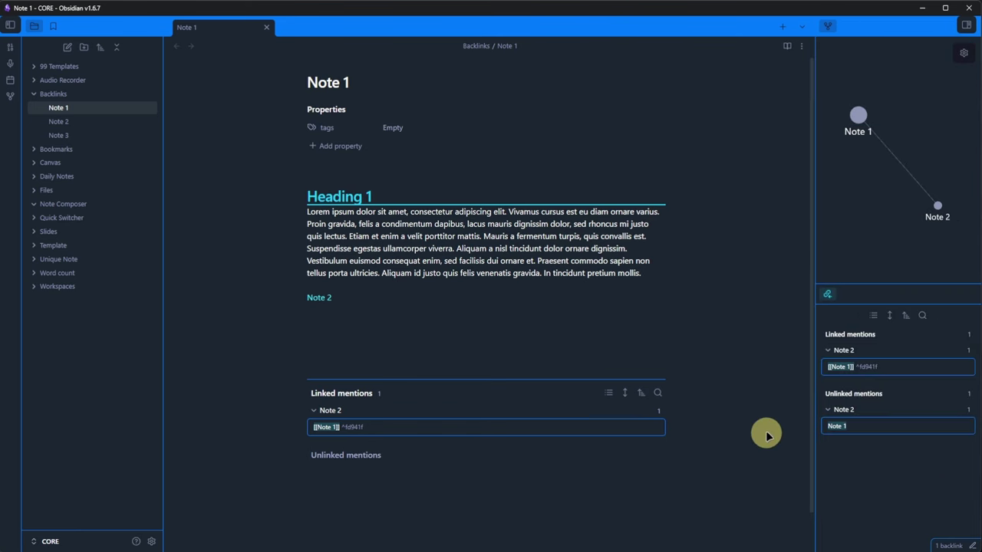
Visit Note 2, return to Note 1, and add a [[Bookmark 3]] link
{"action": "left_click", "coordinate": [318, 296]}
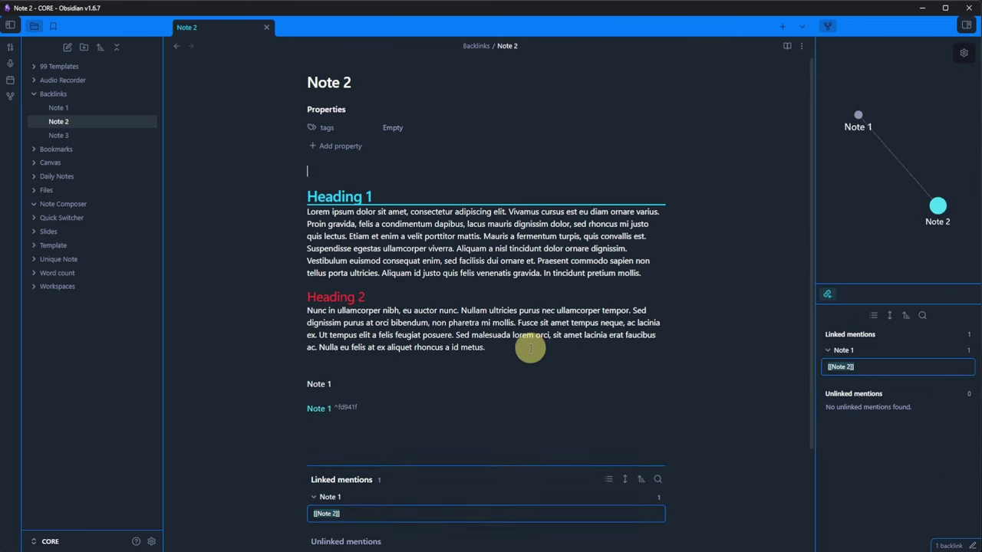
{"action": "key", "text": "ctrl+alt+Left"}
{"action": "type", "text": "[["}
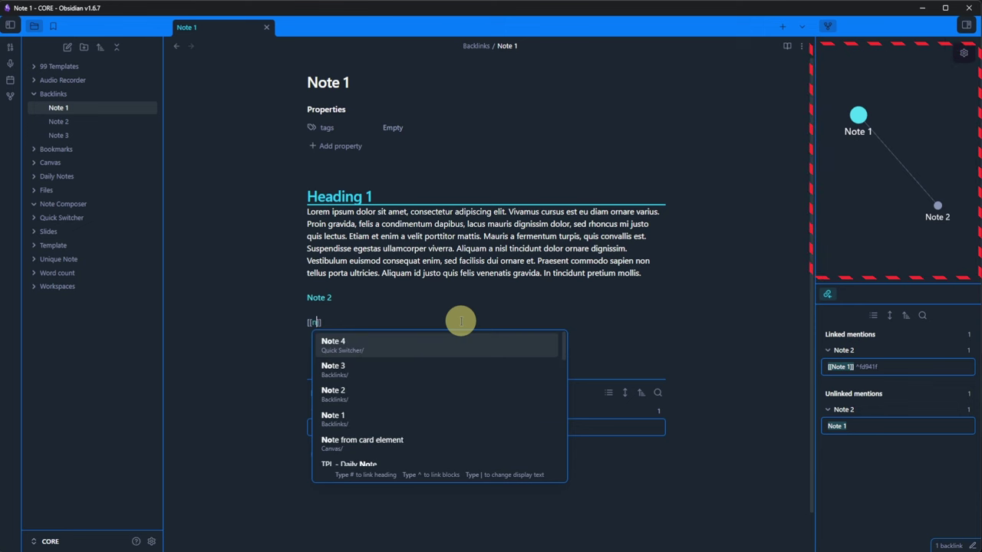
{"action": "type", "text": "bookm"}
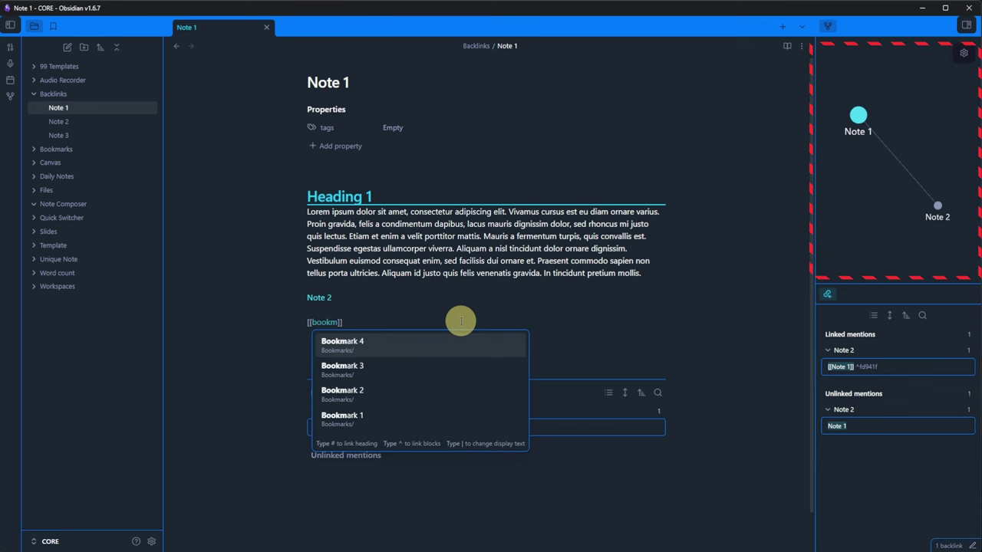
{"action": "key", "text": "Return"}
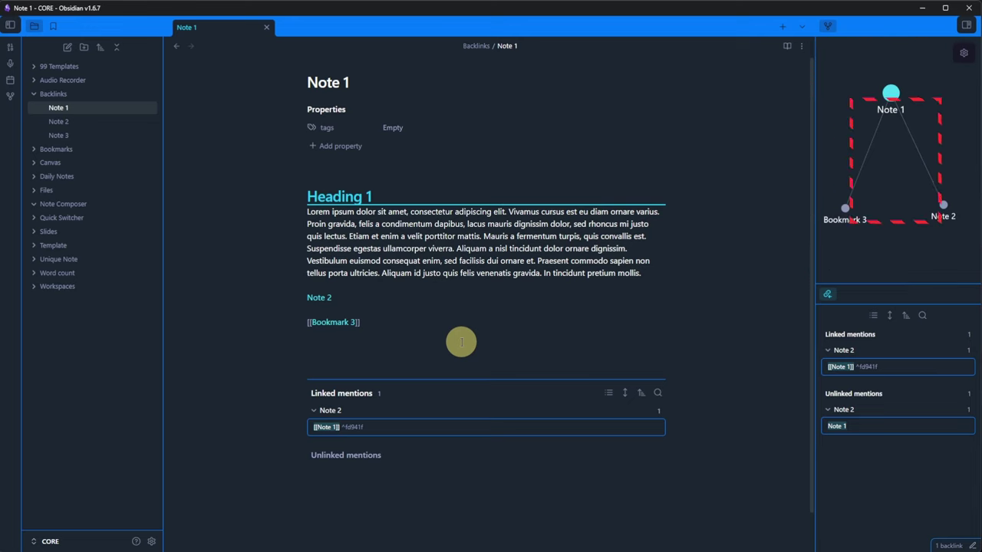
Turn on Arrows in the local graph's Display settings and pan around Bookmark 3
{"action": "left_click", "coordinate": [964, 54]}
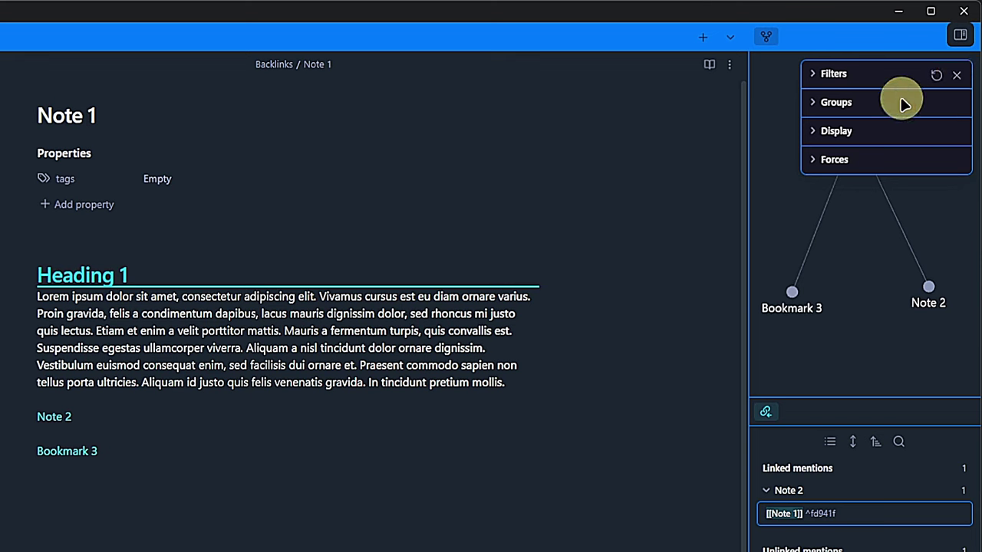
{"action": "left_click", "coordinate": [827, 130]}
{"action": "left_click", "coordinate": [948, 154]}
{"action": "left_click", "coordinate": [957, 75]}
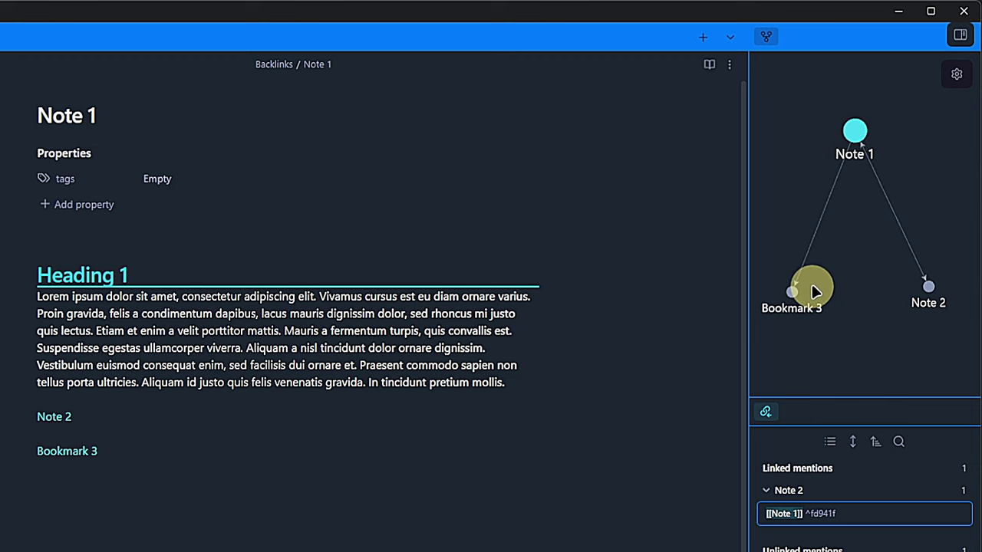
{"action": "scroll", "coordinate": [813, 290], "scroll_direction": "up", "scroll_amount": 2}
{"action": "left_click_drag", "start_coordinate": [815, 291], "coordinate": [854, 291]}
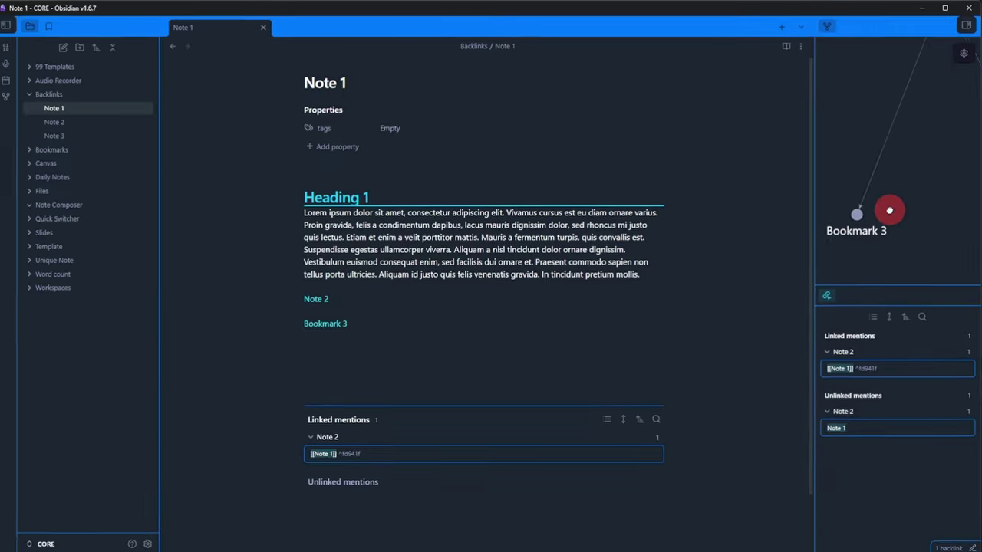
{"action": "left_click_drag", "start_coordinate": [890, 210], "coordinate": [897, 212]}
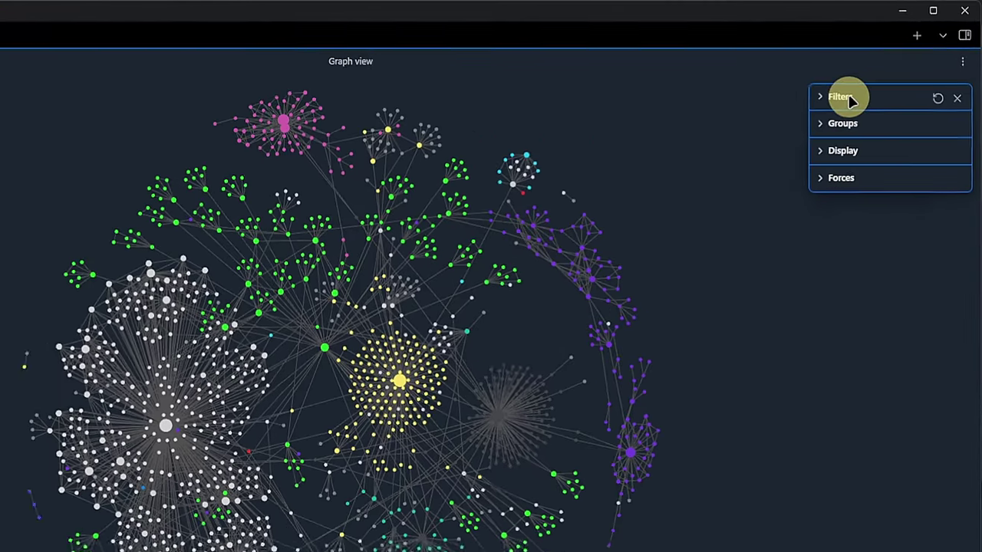
Filter the graph to path 01 Projects with the tag #YouTube
{"action": "left_click", "coordinate": [881, 74]}
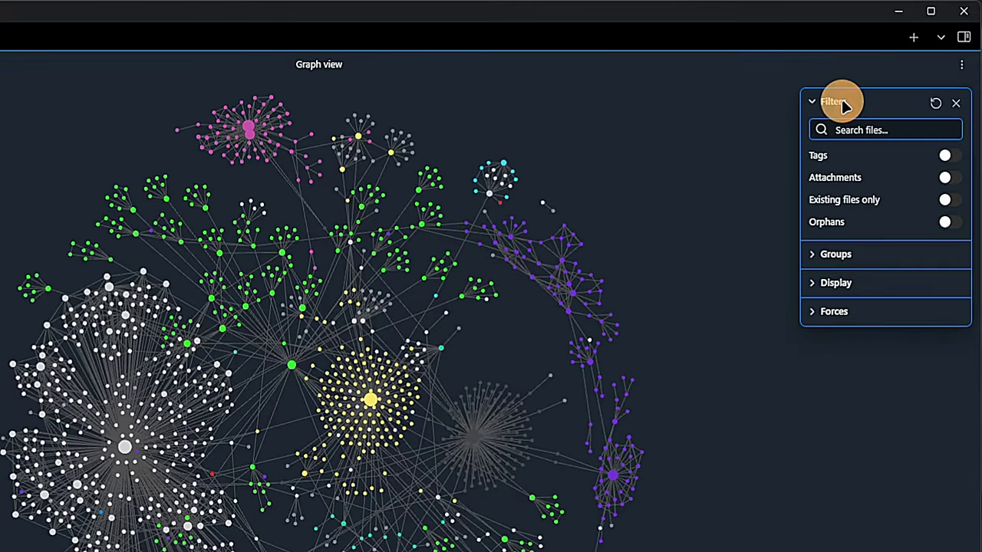
{"action": "left_click", "coordinate": [900, 129]}
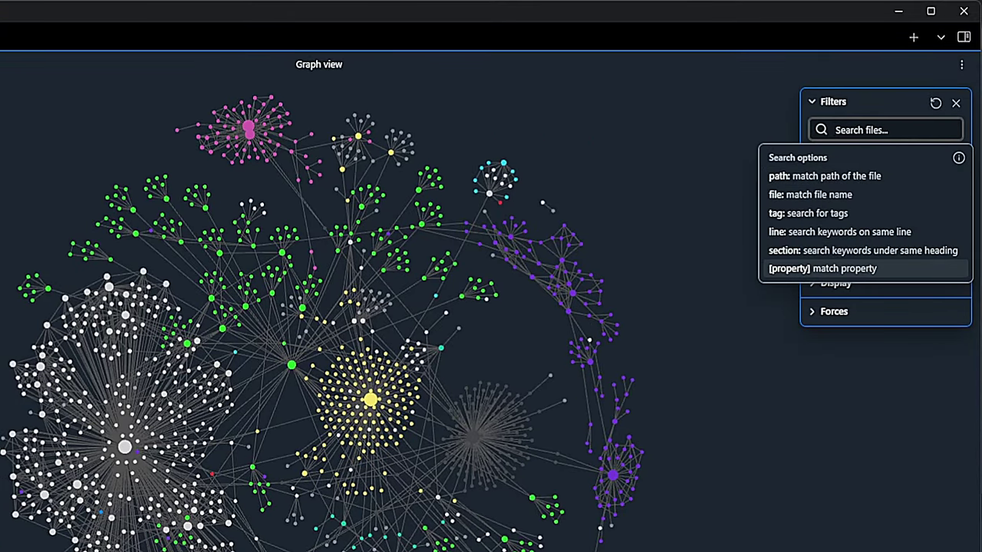
{"action": "left_click", "coordinate": [798, 174]}
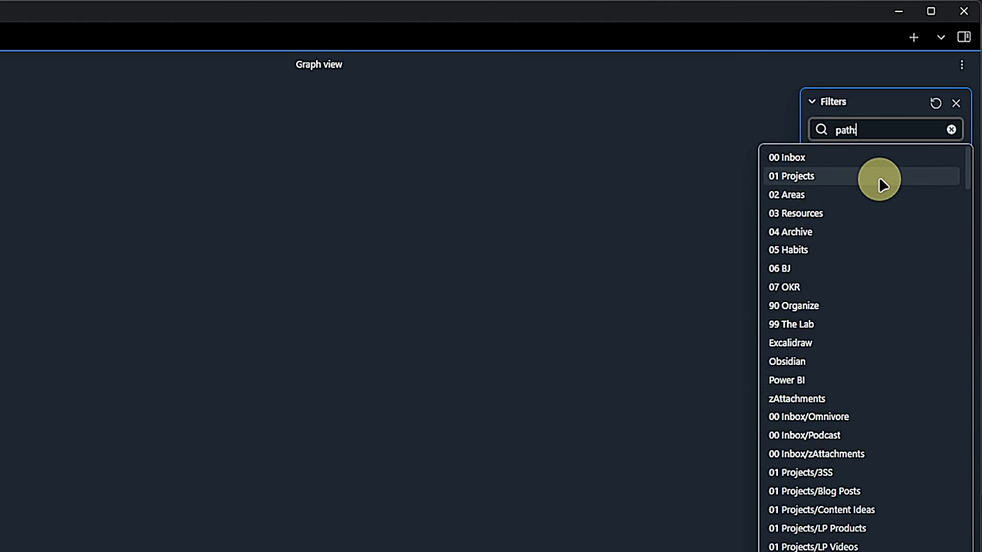
{"action": "left_click", "coordinate": [881, 184]}
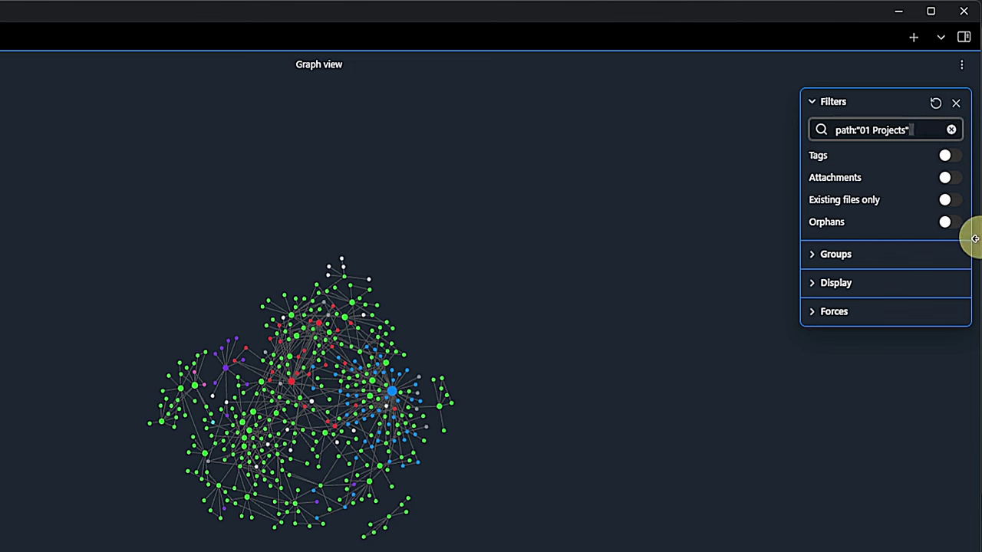
{"action": "left_click", "coordinate": [855, 212]}
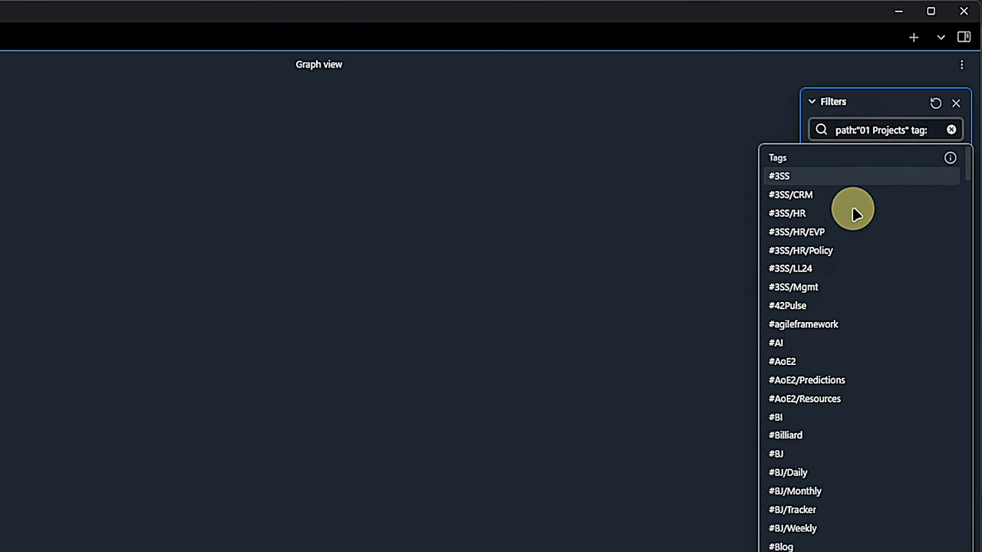
{"action": "type", "text": "you"}
{"action": "left_click", "coordinate": [855, 177]}
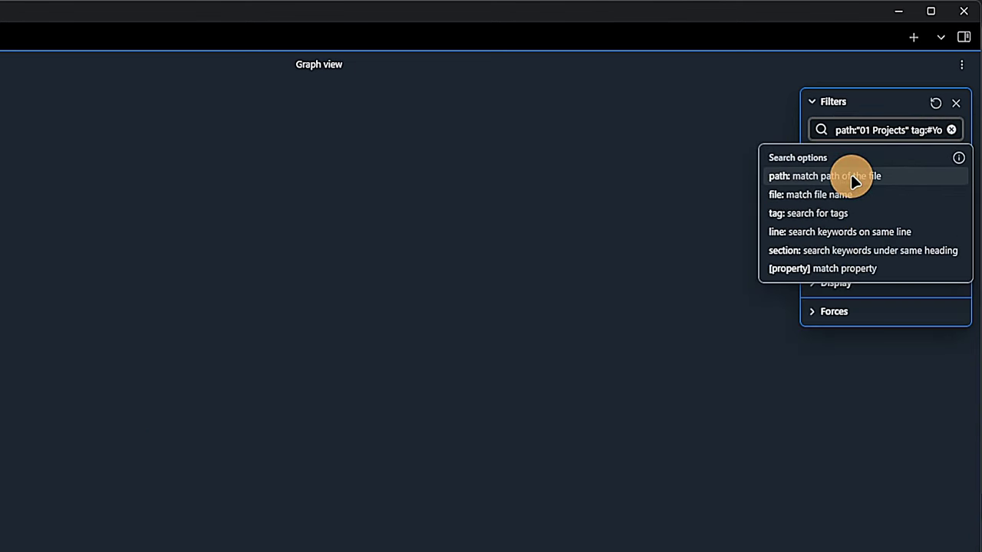
Exclude #YouTube by prefixing the tag with '-', then clear the whole filter query
{"action": "left_click", "coordinate": [903, 112]}
{"action": "left_click", "coordinate": [899, 100]}
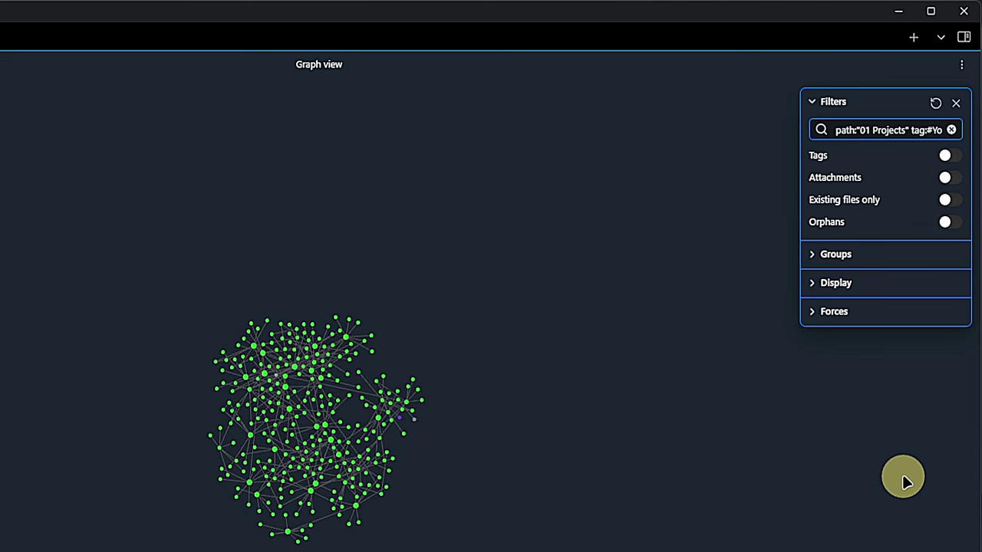
{"action": "left_click", "coordinate": [912, 130]}
{"action": "type", "text": "-"}
{"action": "scroll", "coordinate": [538, 506], "scroll_direction": "up", "scroll_amount": 3}
{"action": "left_click_drag", "start_coordinate": [261, 420], "coordinate": [539, 502]}
{"action": "key", "text": "ctrl+a"}
{"action": "key", "text": "BackSpace"}
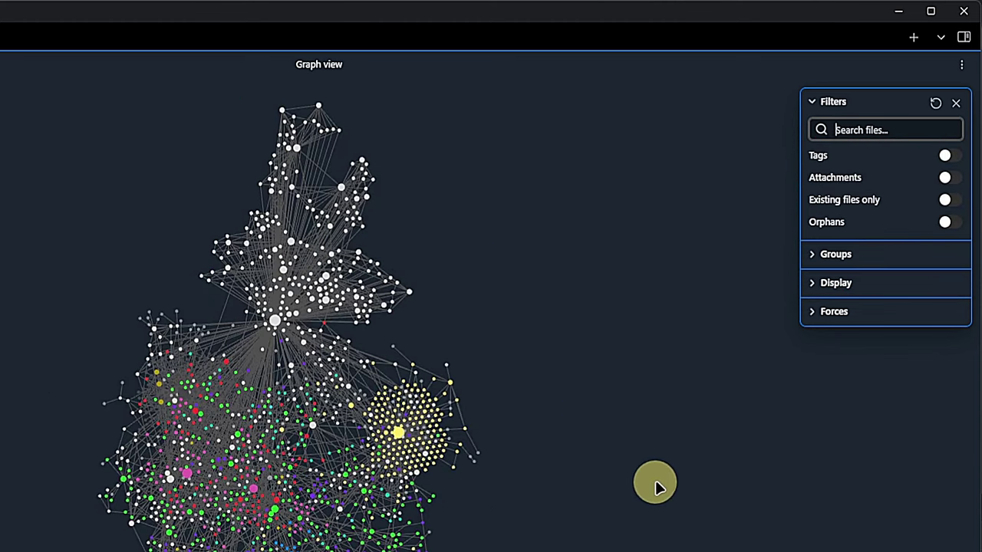
Briefly show tag and attachment nodes, hide them again, then enable Existing files only
{"action": "left_click", "coordinate": [948, 157]}
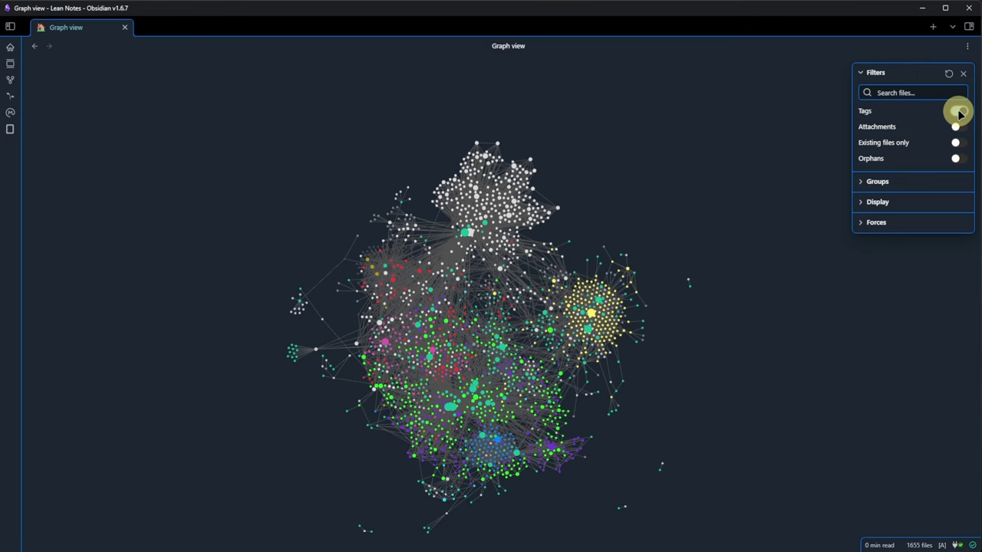
{"action": "left_click", "coordinate": [959, 112]}
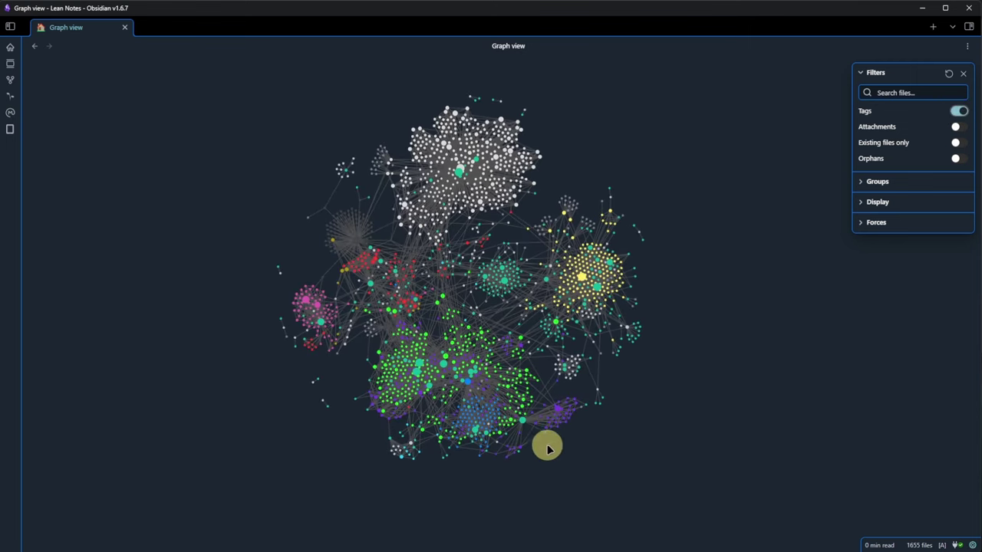
{"action": "scroll", "coordinate": [442, 363], "scroll_direction": "up", "scroll_amount": 2}
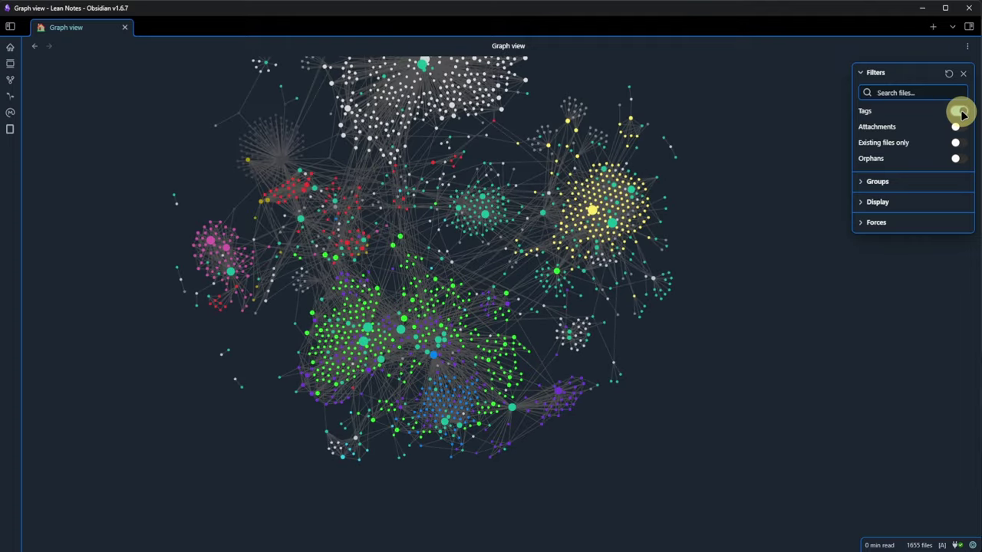
{"action": "left_click", "coordinate": [959, 112]}
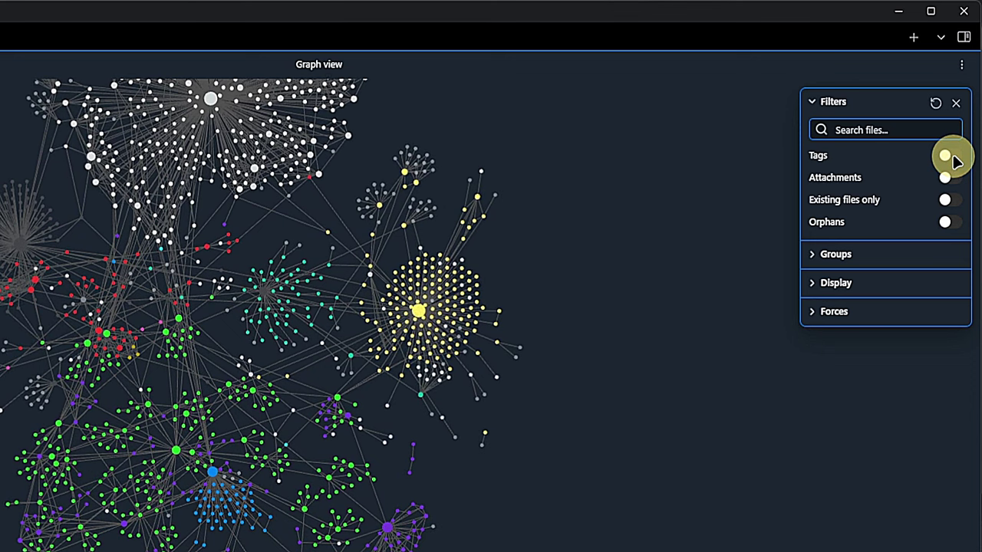
{"action": "left_click", "coordinate": [951, 177]}
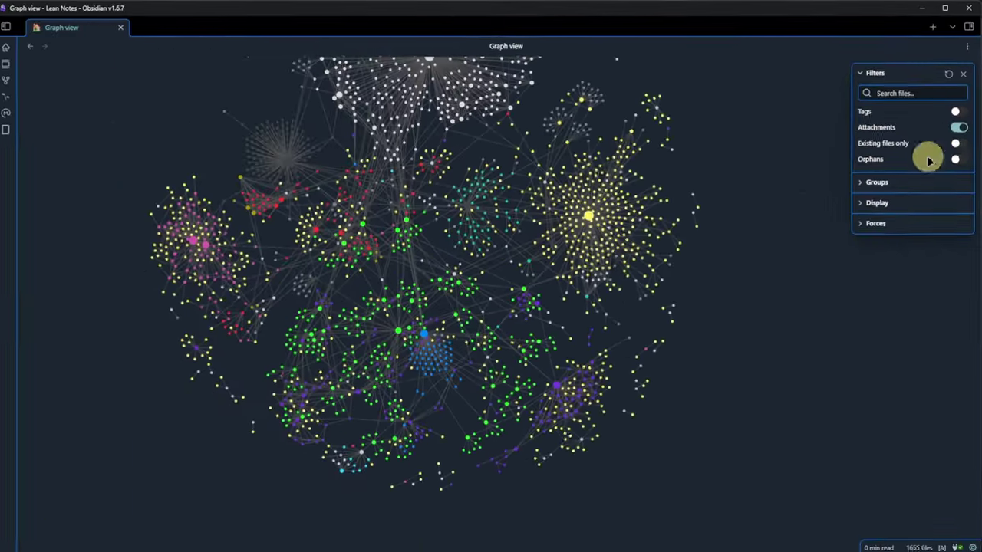
{"action": "left_click", "coordinate": [745, 259]}
{"action": "left_click", "coordinate": [959, 127]}
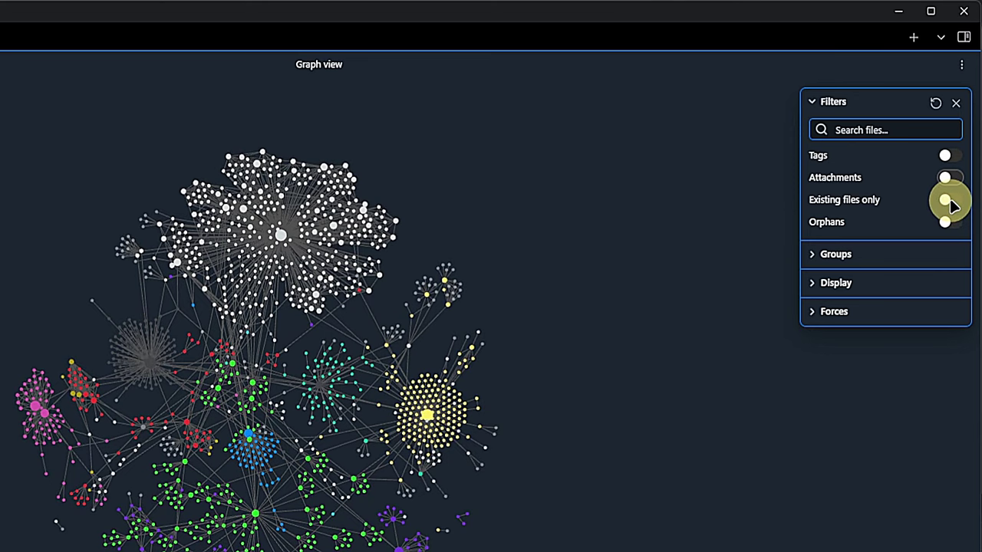
{"action": "left_click", "coordinate": [948, 201]}
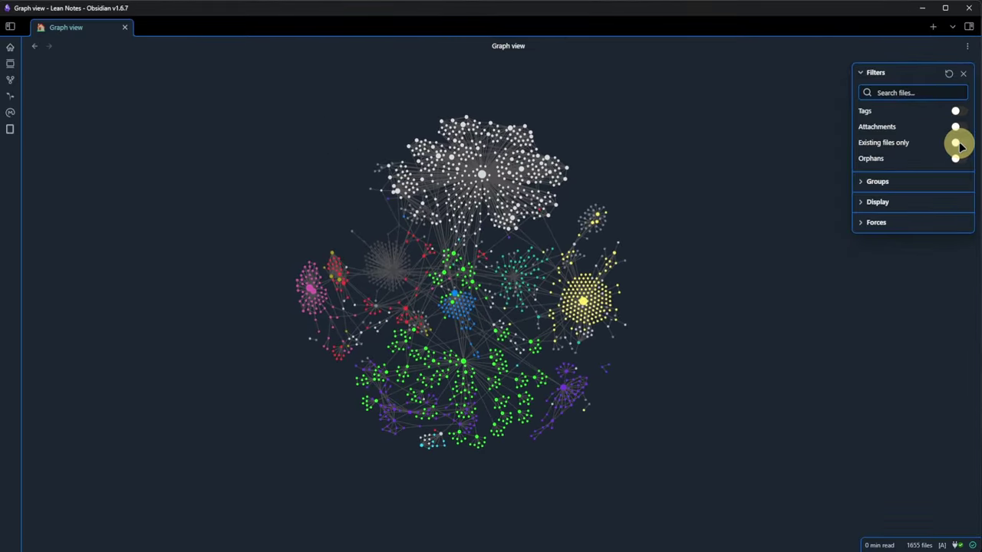
Turn Existing files only off, toggle Orphans on and off, and collapse Filters
{"action": "left_click", "coordinate": [959, 144]}
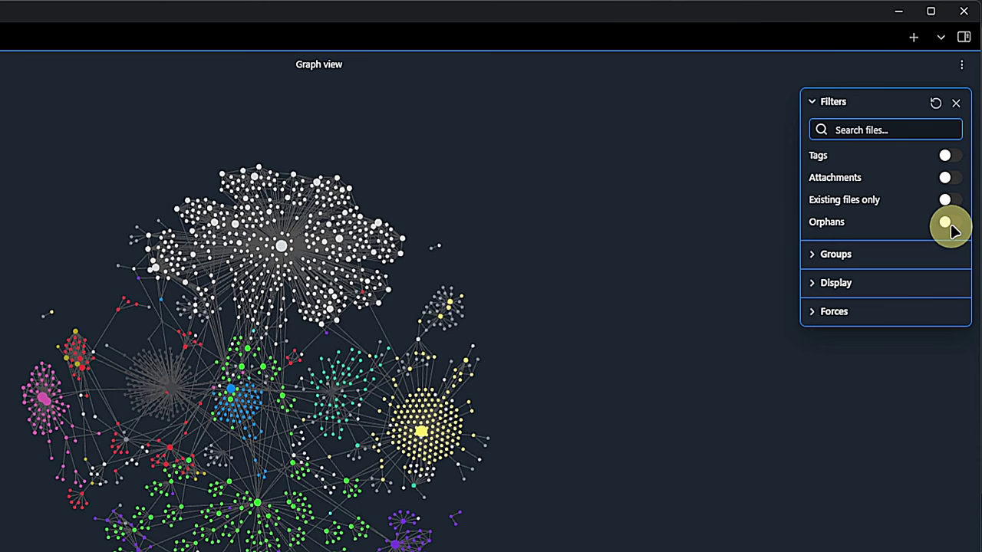
{"action": "left_click", "coordinate": [947, 224]}
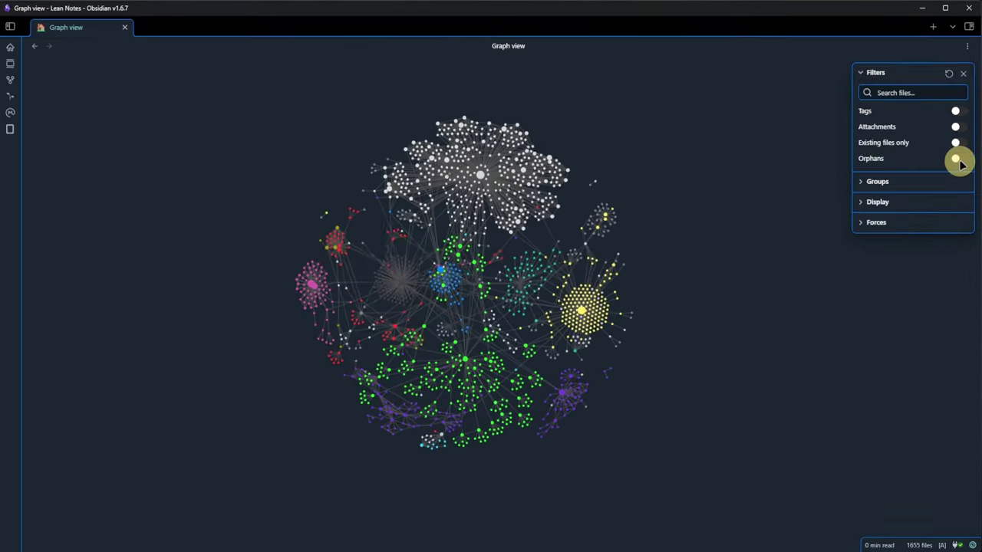
{"action": "left_click", "coordinate": [959, 160]}
{"action": "left_click", "coordinate": [959, 160]}
{"action": "left_click", "coordinate": [959, 159]}
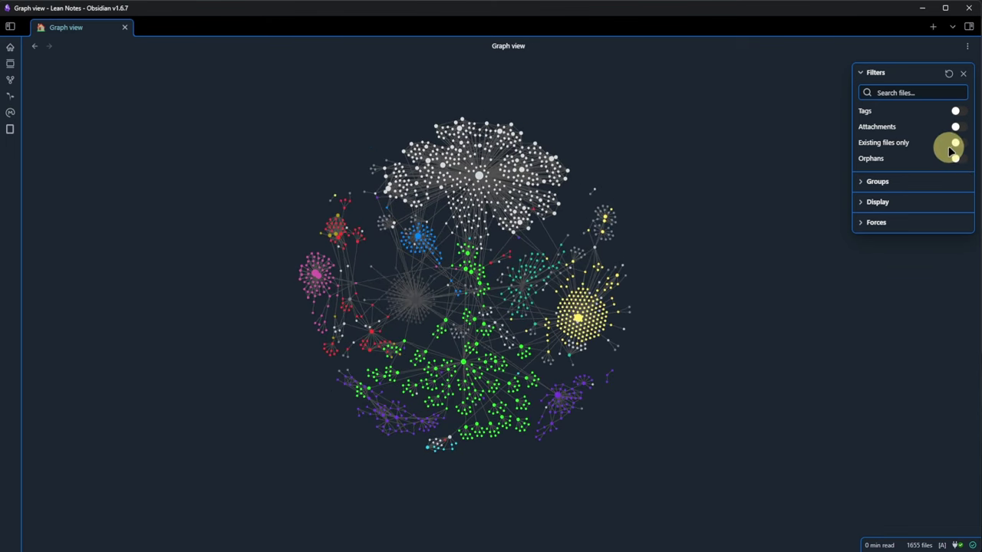
{"action": "left_click", "coordinate": [880, 75]}
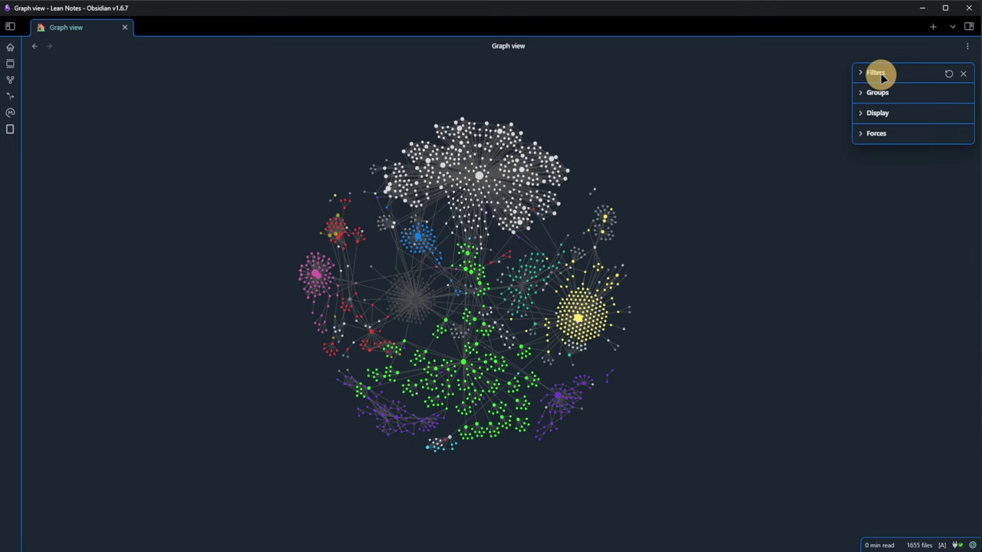
Expand Groups to reveal the eleven colour groups, from tag: #wiki to path: "90 Organize"
{"action": "left_click", "coordinate": [882, 98]}
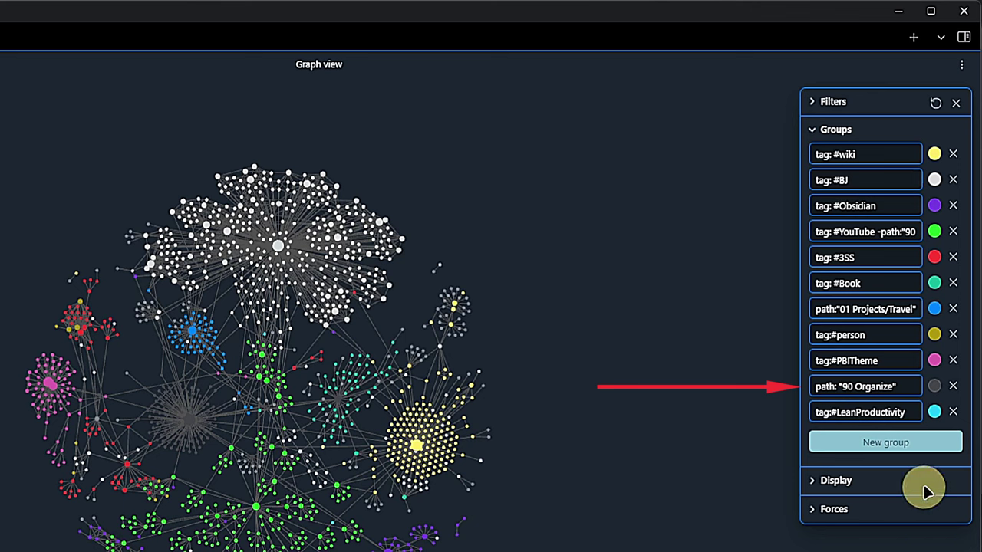
{"action": "left_click", "coordinate": [934, 386]}
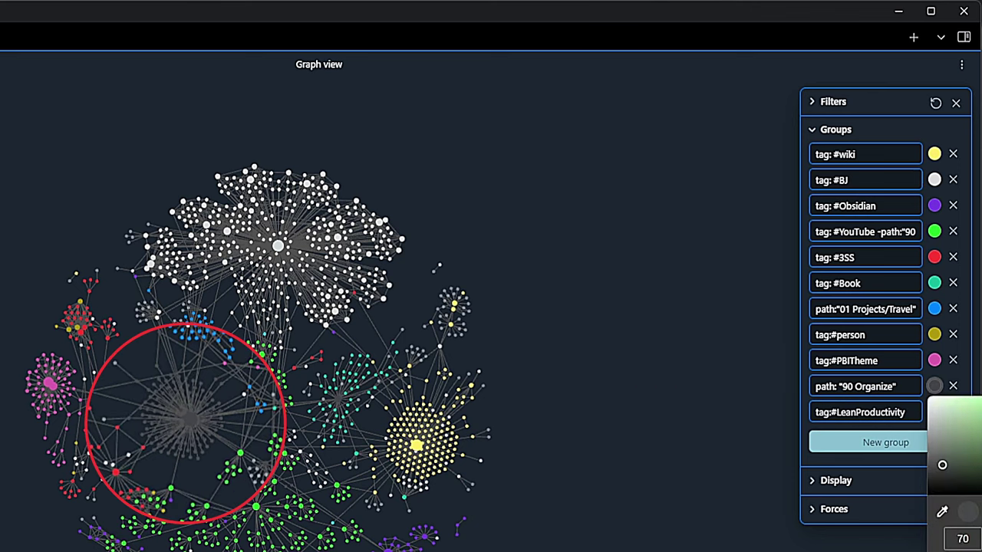
{"action": "key", "text": "Up"}
{"action": "key", "text": "Up"}
{"action": "key", "text": "Up"}
{"action": "key", "text": "Up"}
{"action": "key", "text": "Up"}
{"action": "key", "text": "Down"}
{"action": "type", "text": "192"}
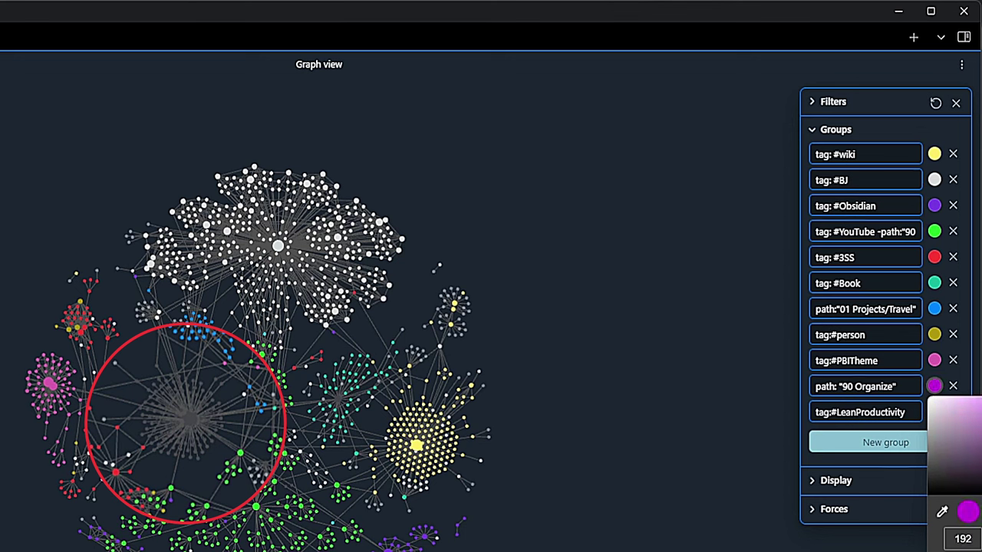
{"action": "key", "text": "Return"}
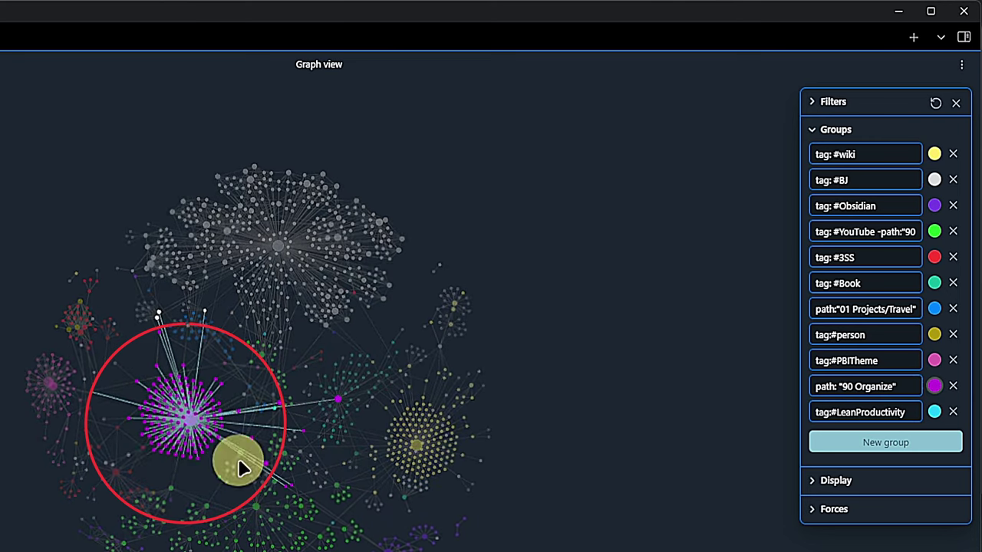
{"action": "left_click", "coordinate": [935, 386]}
{"action": "left_click", "coordinate": [970, 540]}
{"action": "type", "text": "68"}
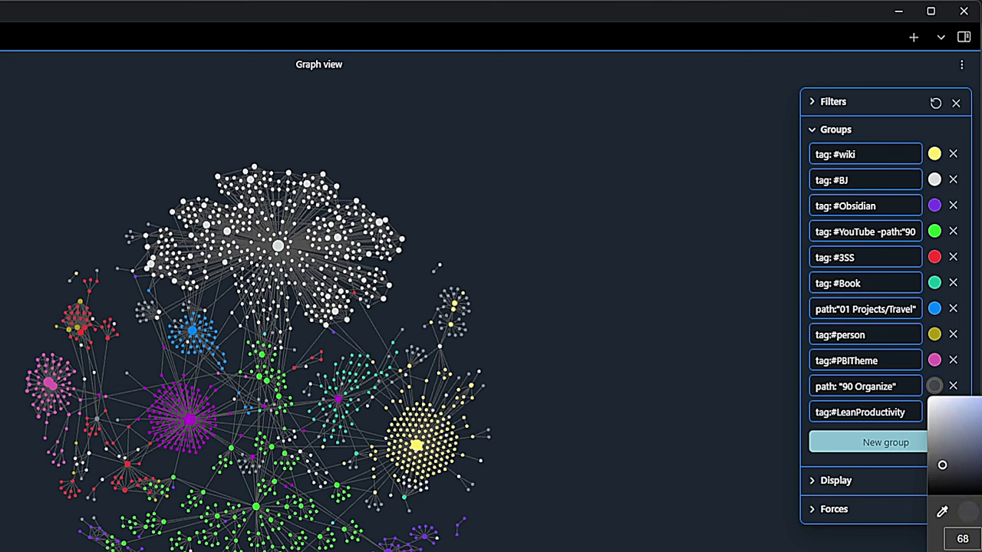
{"action": "key", "text": "Return"}
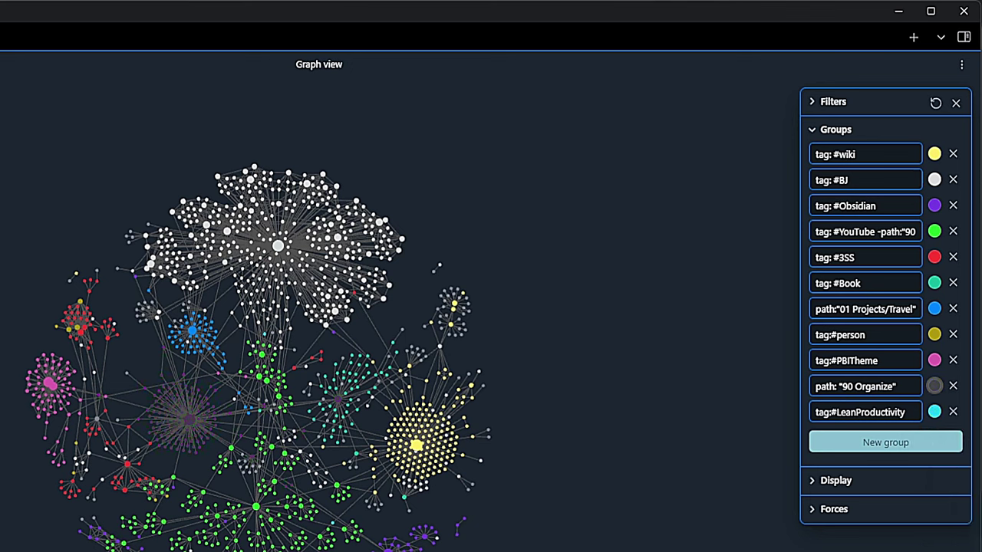
{"action": "left_click", "coordinate": [867, 443]}
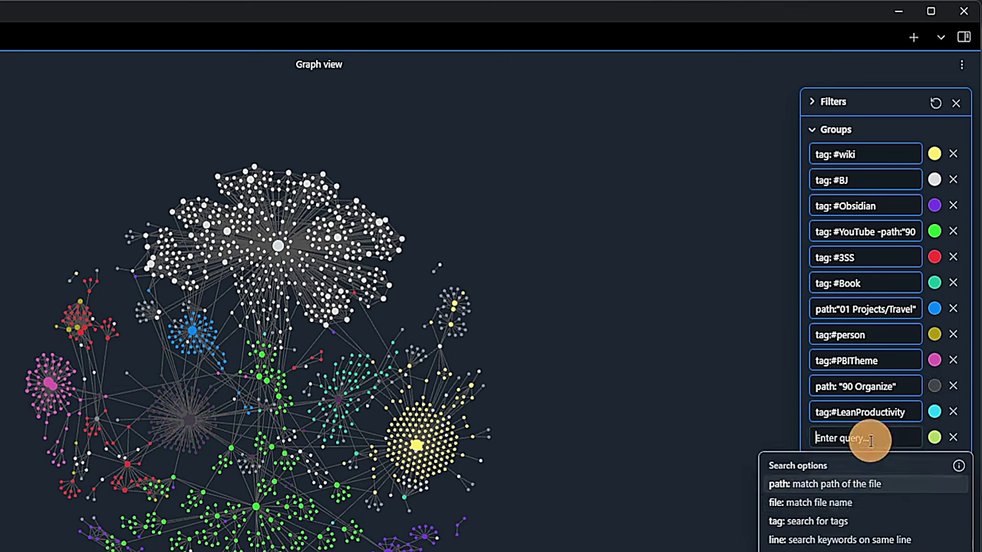
{"action": "left_click", "coordinate": [873, 484]}
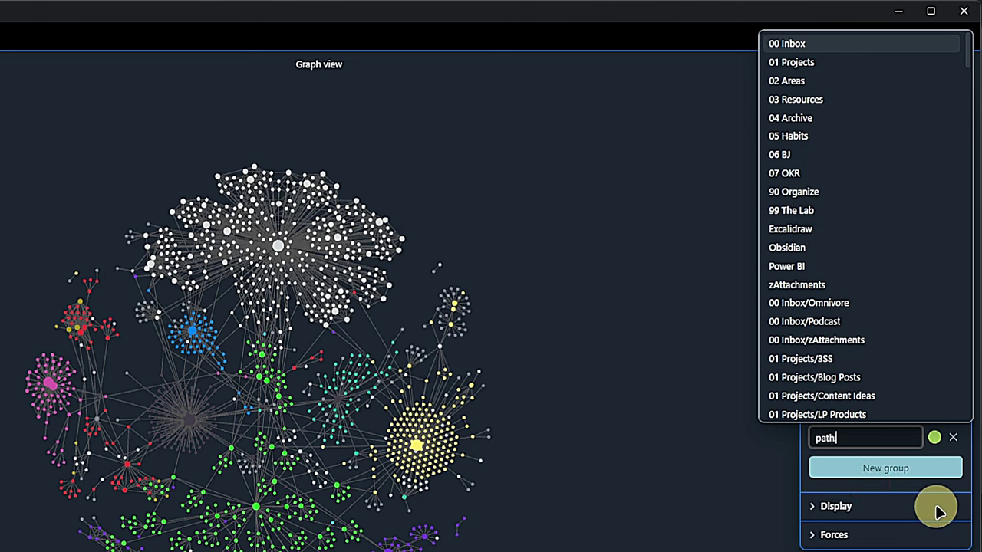
{"action": "left_click", "coordinate": [844, 197]}
{"action": "left_click", "coordinate": [935, 438]}
{"action": "left_click", "coordinate": [959, 537]}
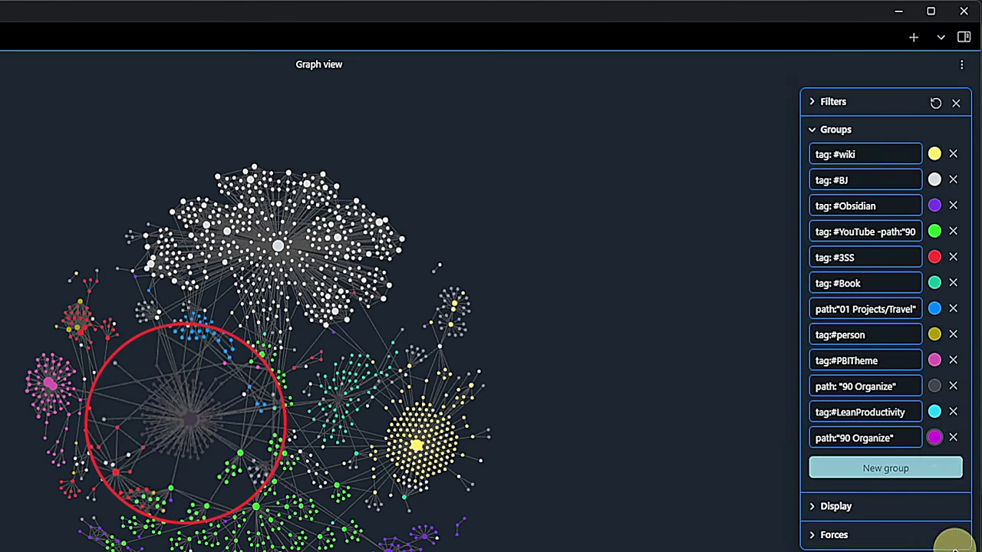
{"action": "left_click", "coordinate": [953, 437]}
Collapse Groups, expand Display and turn Arrows on, zooming and panning to inspect the links
{"action": "left_click", "coordinate": [844, 130]}
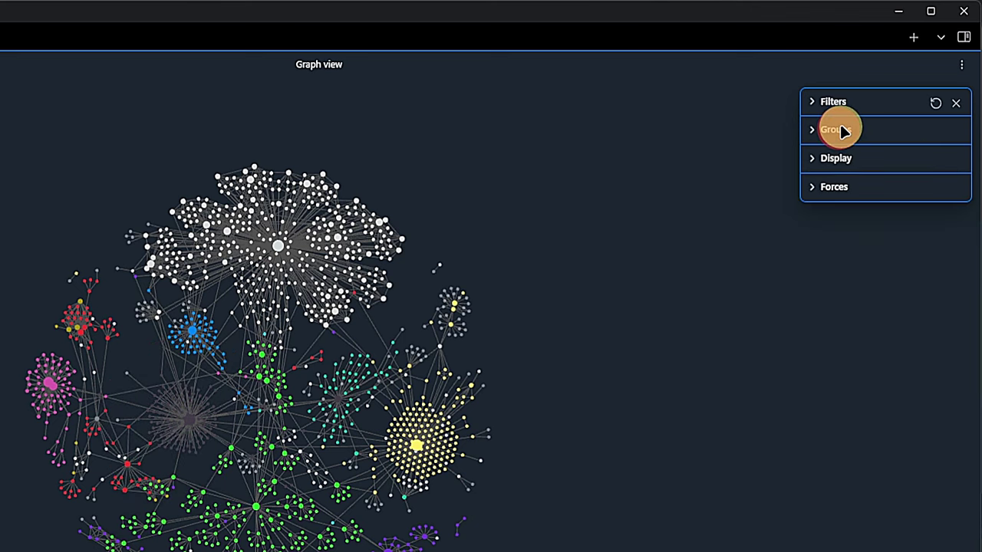
{"action": "left_click", "coordinate": [848, 160]}
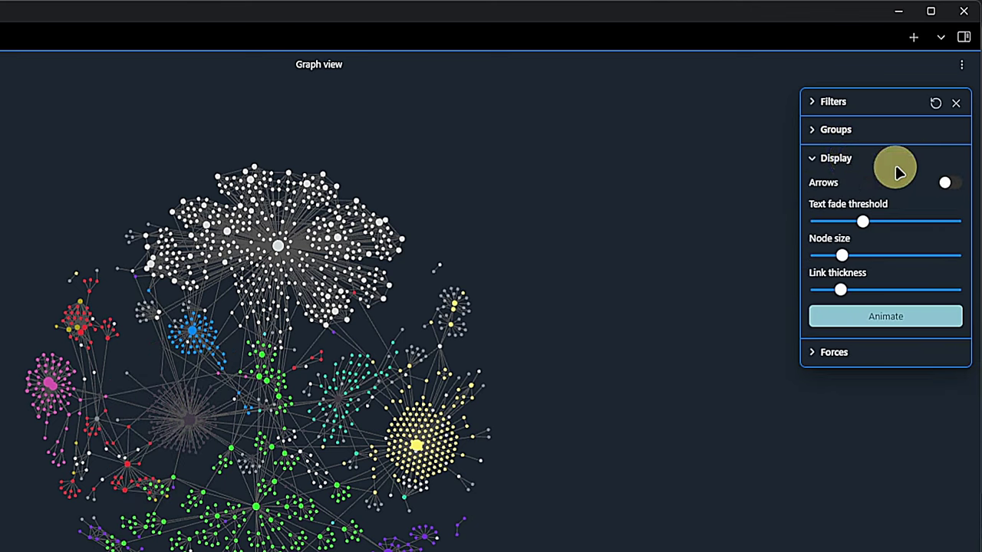
{"action": "left_click", "coordinate": [946, 183]}
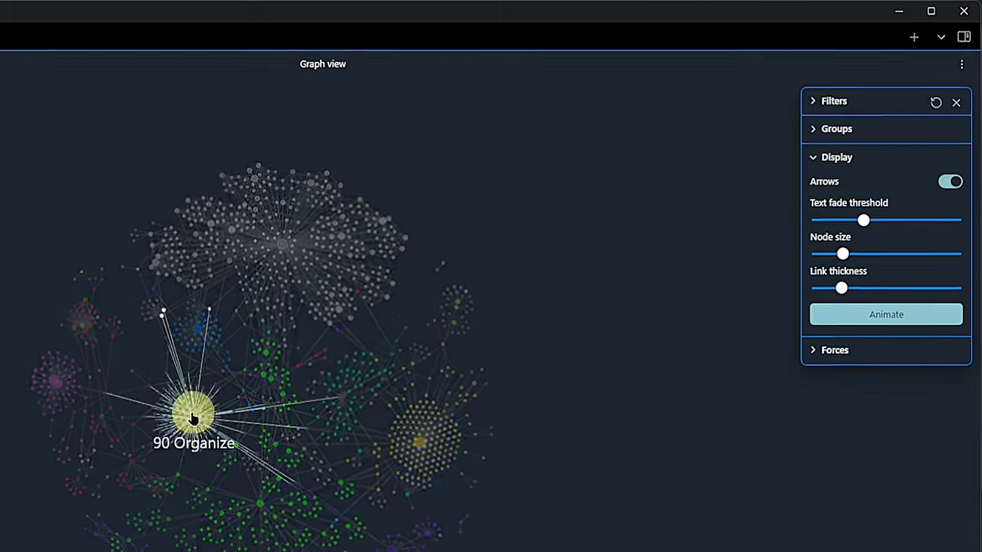
{"action": "scroll", "coordinate": [194, 413], "scroll_direction": "up", "scroll_amount": 10}
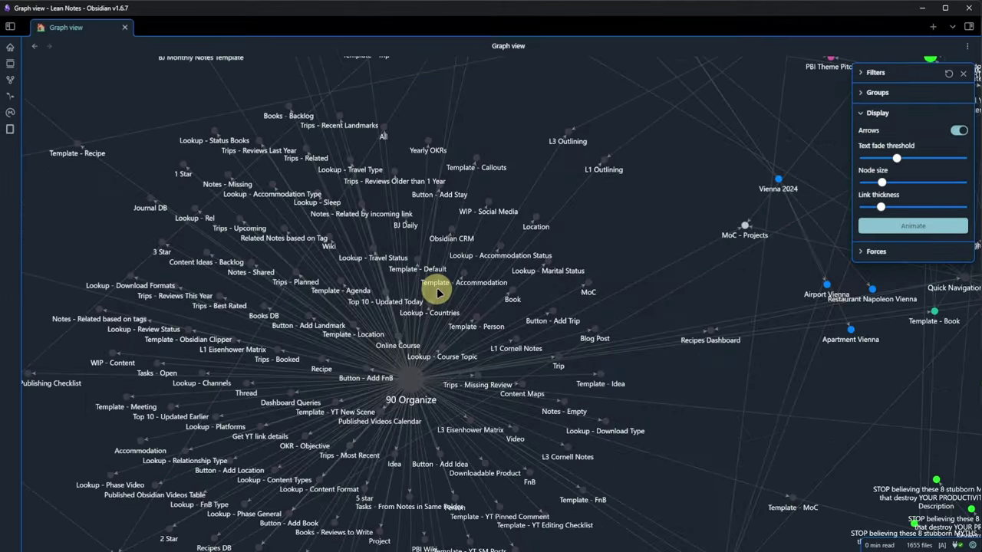
{"action": "scroll", "coordinate": [437, 292], "scroll_direction": "up", "scroll_amount": 10}
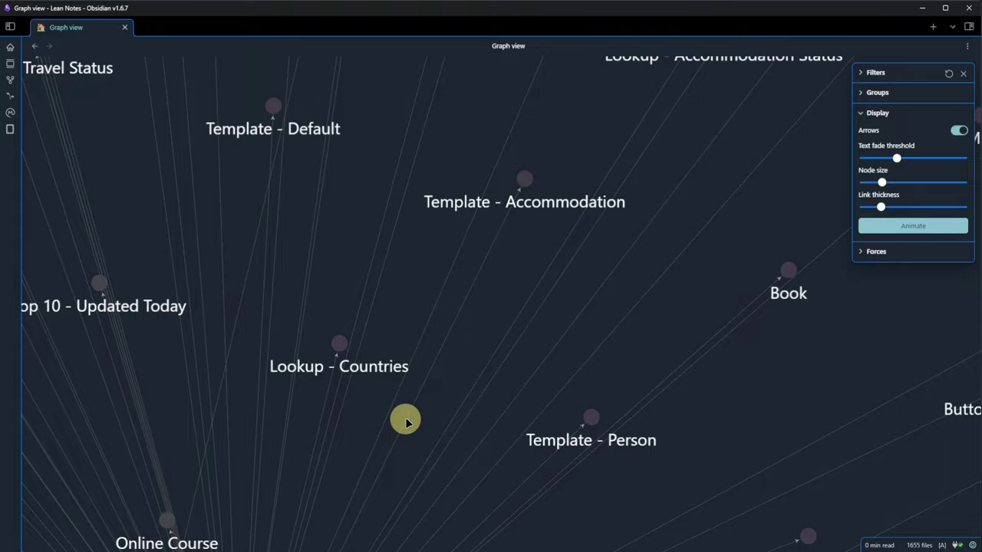
{"action": "scroll", "coordinate": [406, 421], "scroll_direction": "down", "scroll_amount": 15}
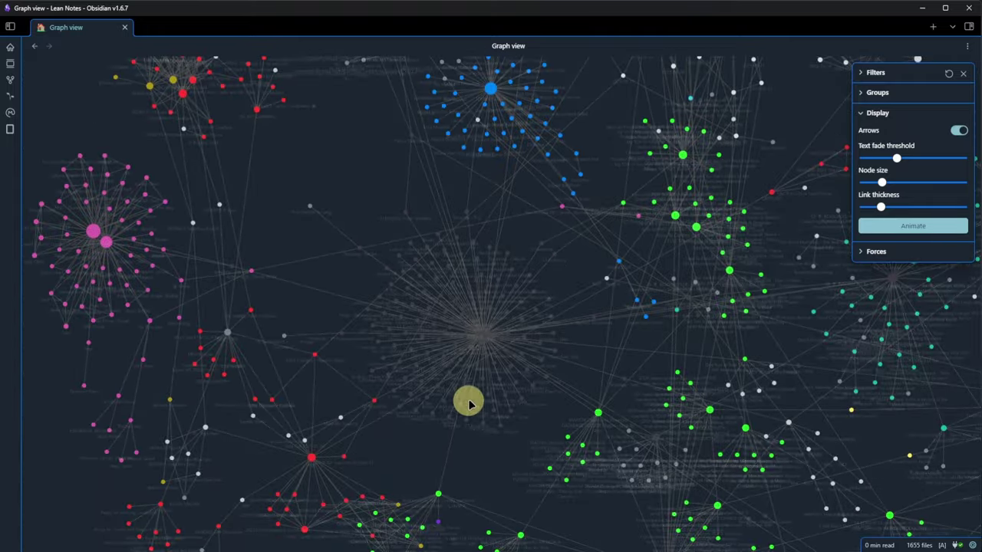
{"action": "scroll", "coordinate": [476, 397], "scroll_direction": "down", "scroll_amount": 10}
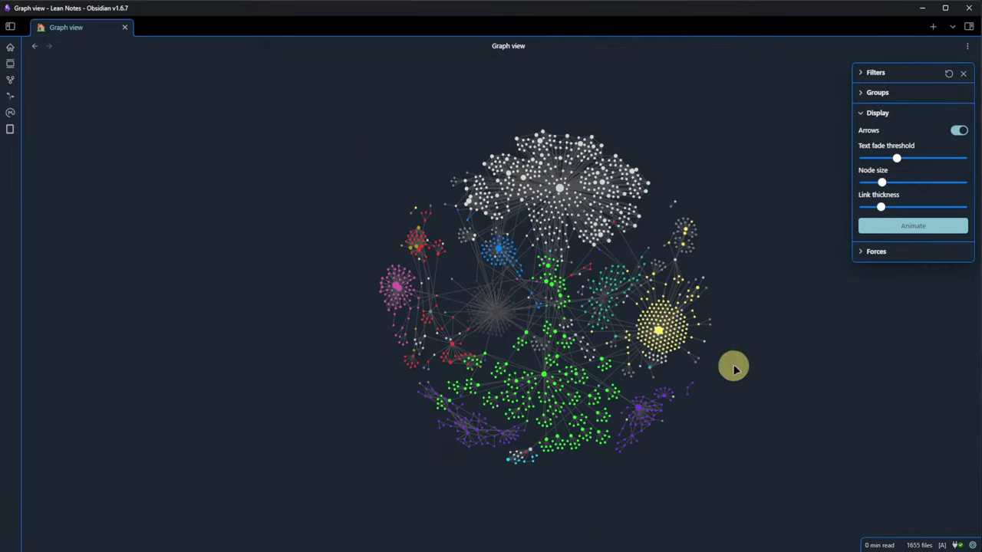
{"action": "left_click_drag", "start_coordinate": [734, 366], "coordinate": [660, 355]}
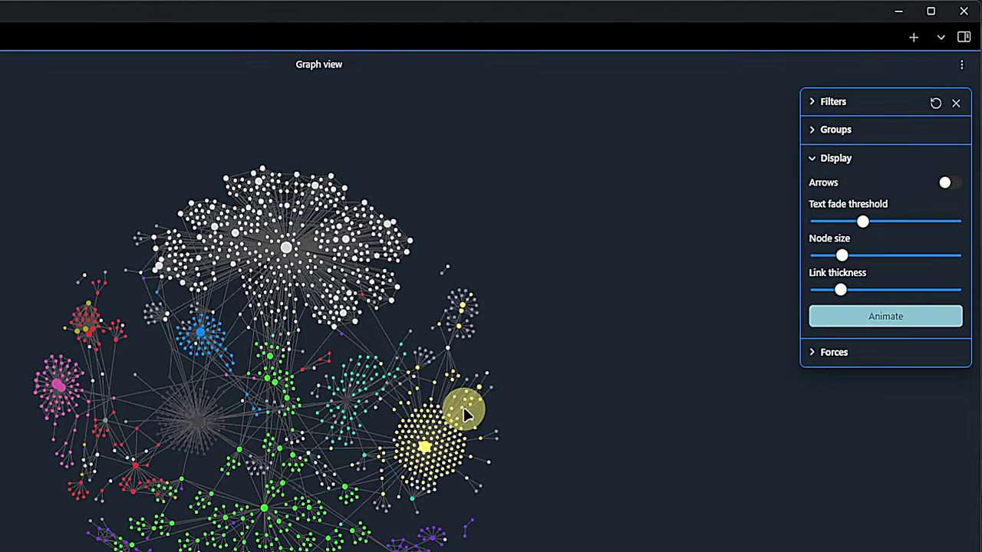
{"action": "scroll", "coordinate": [465, 414], "scroll_direction": "up", "scroll_amount": 3}
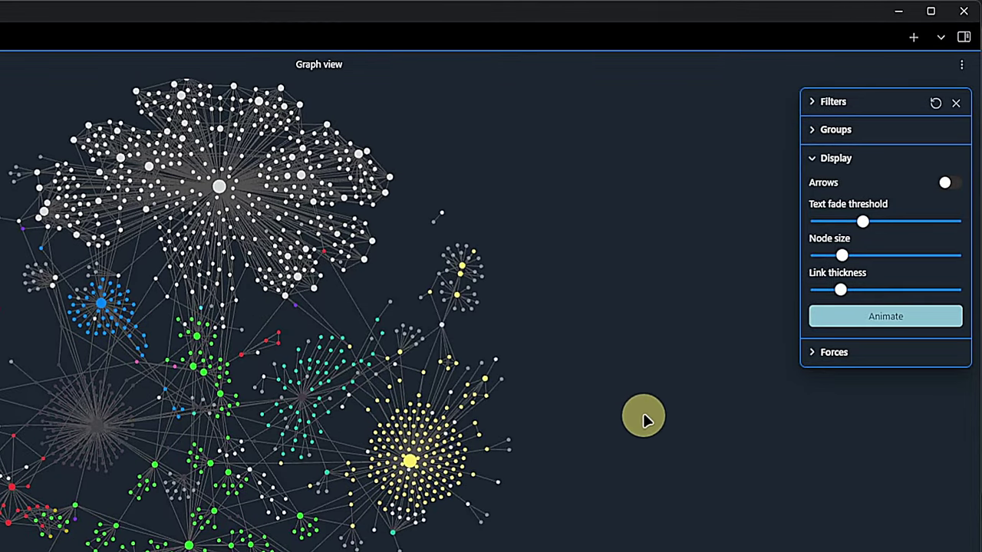
Slide Text fade threshold to show all labels, hide them, then return it to the middle
{"action": "left_click", "coordinate": [864, 222]}
{"action": "left_click_drag", "start_coordinate": [864, 221], "coordinate": [756, 226]}
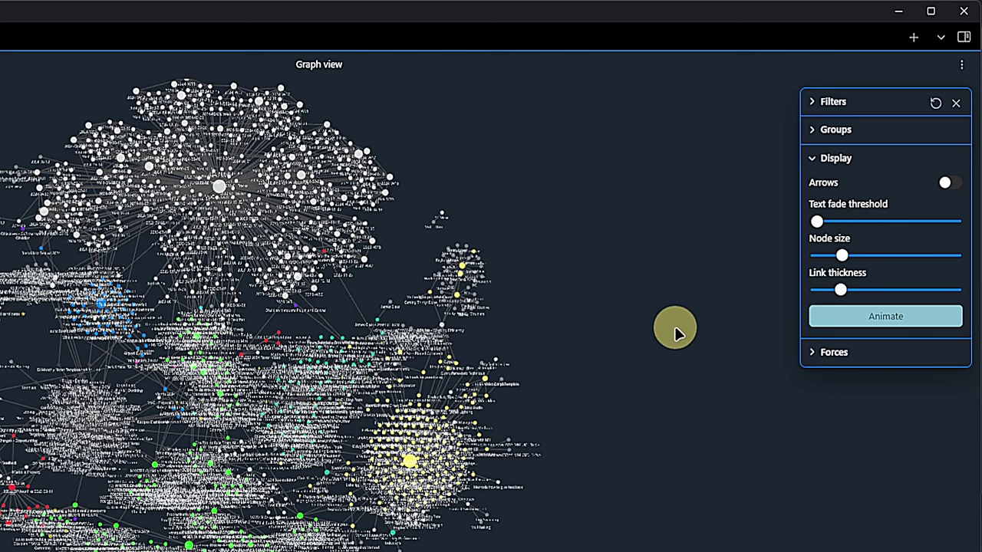
{"action": "left_click_drag", "start_coordinate": [816, 222], "coordinate": [974, 222]}
{"action": "scroll", "coordinate": [248, 416], "scroll_direction": "up", "scroll_amount": 5}
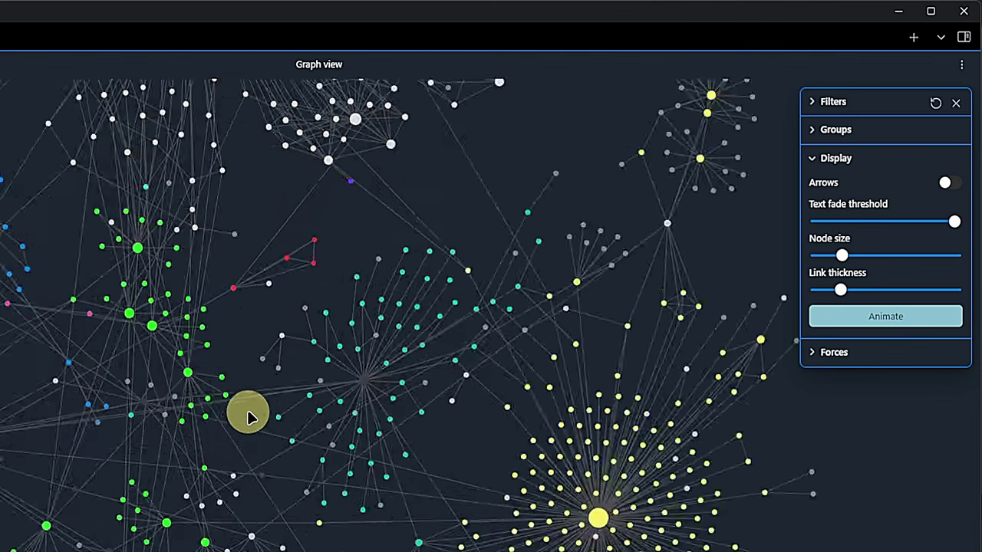
{"action": "scroll", "coordinate": [248, 416], "scroll_direction": "up", "scroll_amount": 5}
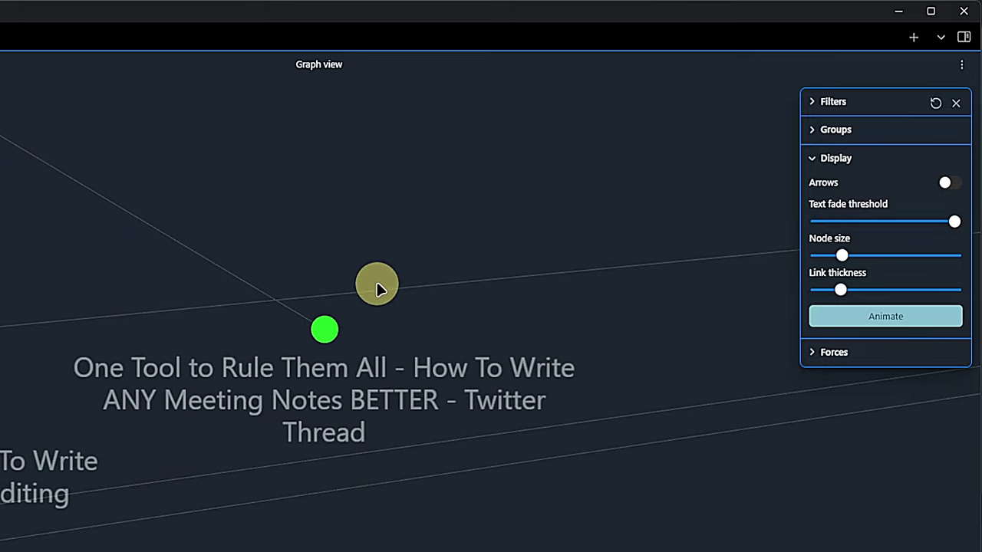
{"action": "scroll", "coordinate": [377, 287], "scroll_direction": "down", "scroll_amount": 10}
{"action": "left_click_drag", "start_coordinate": [955, 222], "coordinate": [863, 222]}
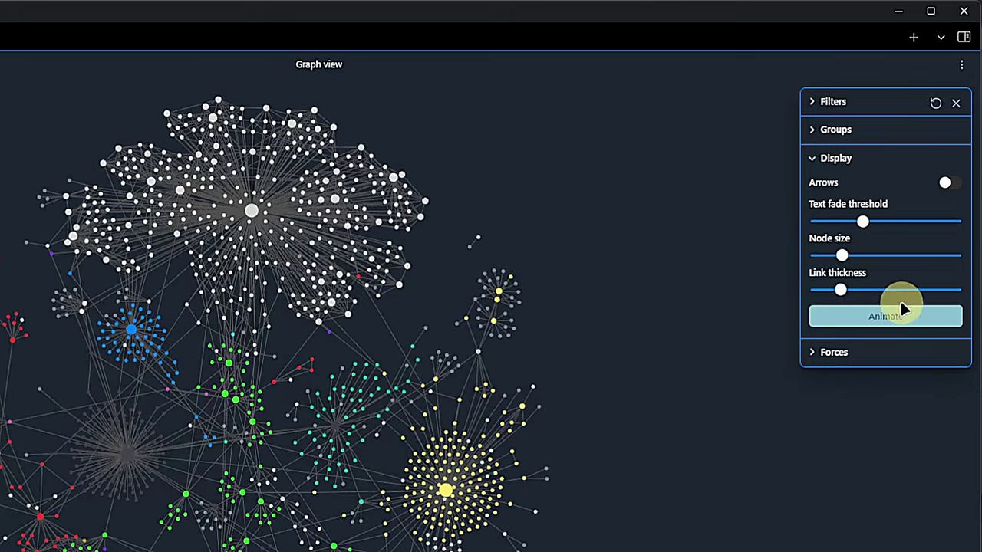
Try huge nodes and very thick links, then settle link thickness at about 1.02
{"action": "mouse_move", "coordinate": [842, 257]}
{"action": "left_mouse_down"}
{"action": "mouse_move", "coordinate": [927, 251]}
{"action": "mouse_move", "coordinate": [815, 254]}
{"action": "mouse_move", "coordinate": [844, 254]}
{"action": "left_mouse_up"}
{"action": "mouse_move", "coordinate": [839, 288]}
{"action": "left_mouse_down"}
{"action": "mouse_move", "coordinate": [965, 290]}
{"action": "mouse_move", "coordinate": [781, 292]}
{"action": "mouse_move", "coordinate": [850, 291]}
{"action": "left_mouse_up"}
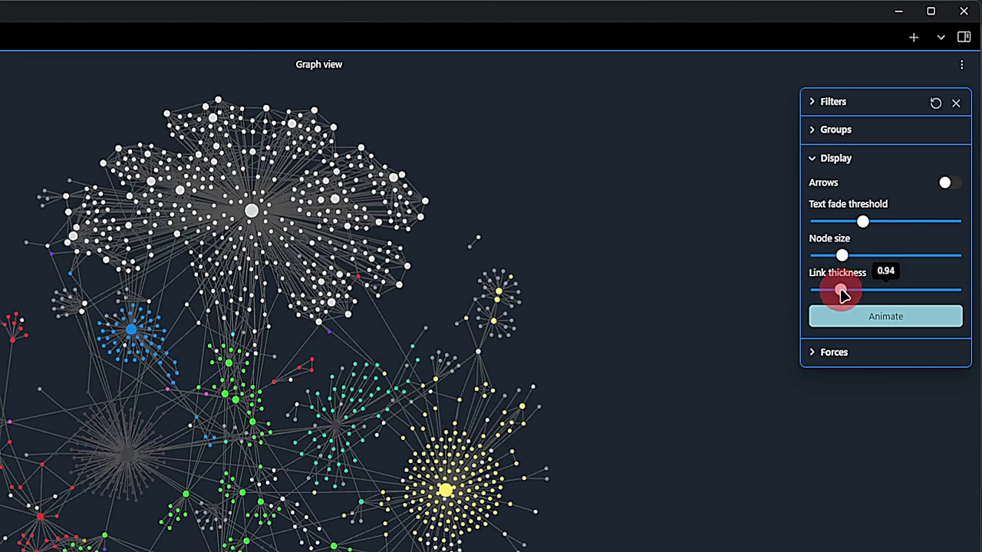
{"action": "left_click_drag", "start_coordinate": [844, 295], "coordinate": [844, 295]}
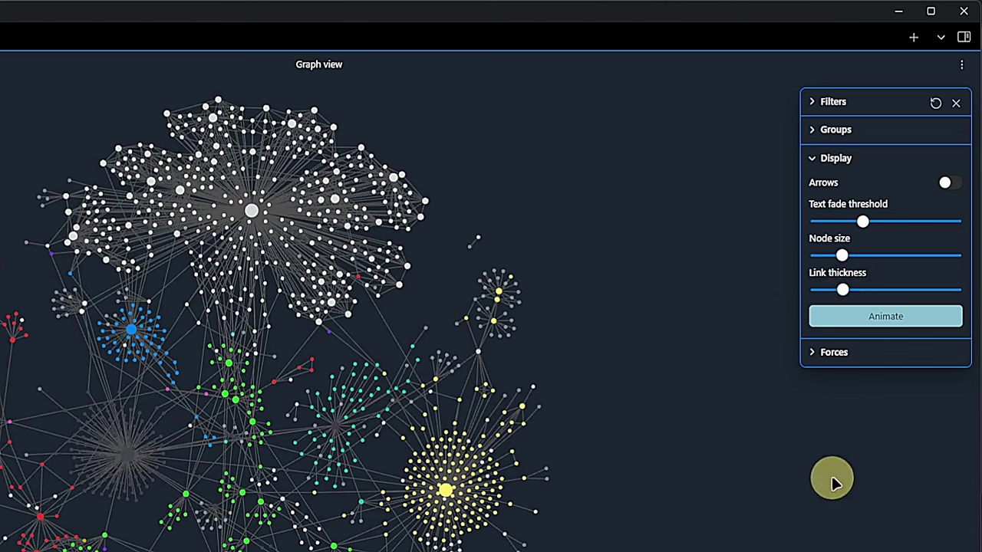
Replay the graph layout animation, then collapse Display and expand the Forces settings
{"action": "left_click", "coordinate": [897, 322]}
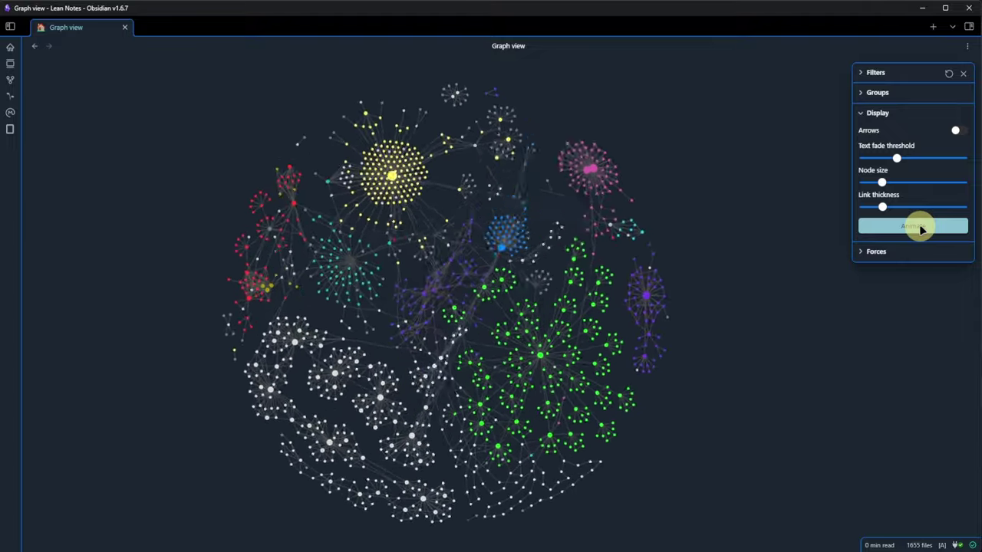
{"action": "left_click", "coordinate": [914, 113]}
{"action": "left_click", "coordinate": [887, 164]}
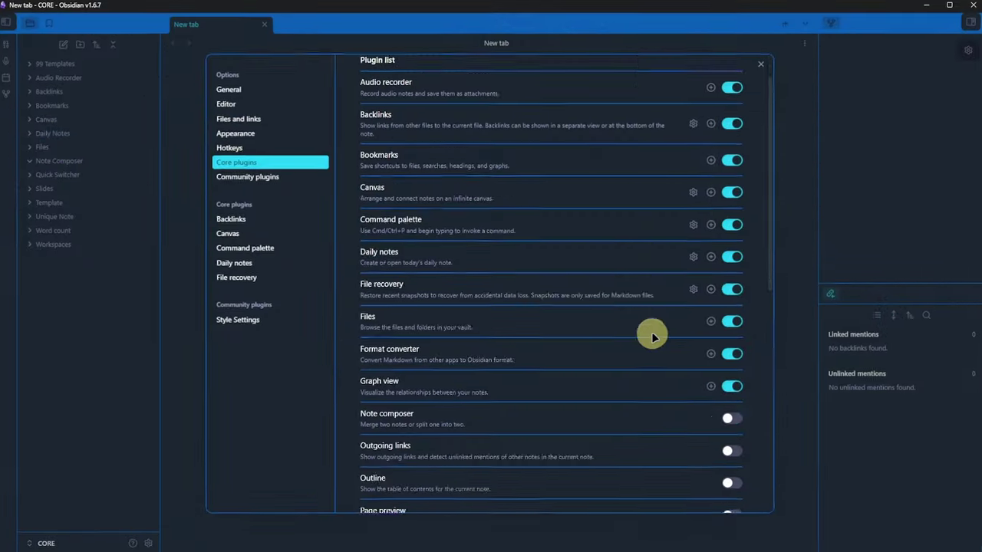
Enable Note composer and keep 'Link to new file' for text after extraction
{"action": "left_click", "coordinate": [729, 260]}
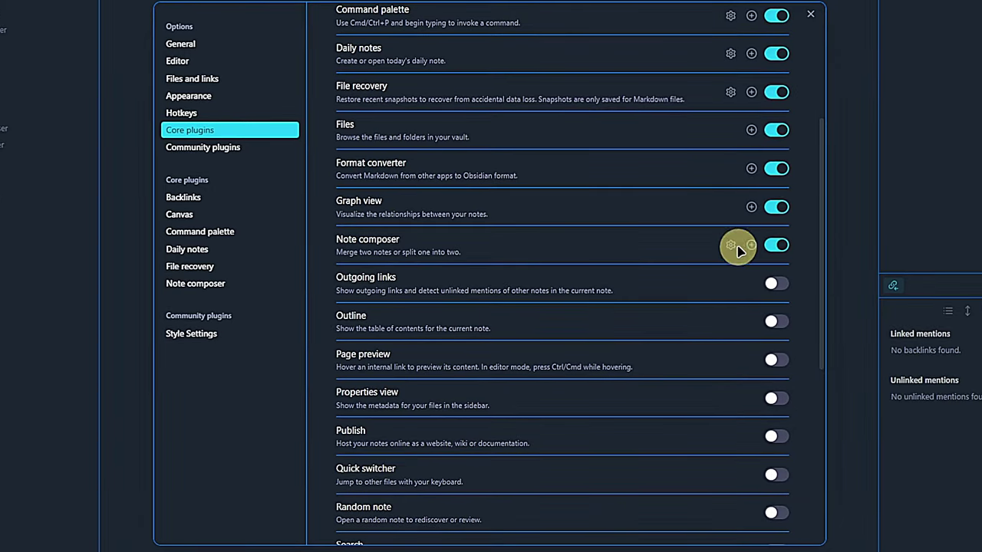
{"action": "left_click", "coordinate": [732, 247]}
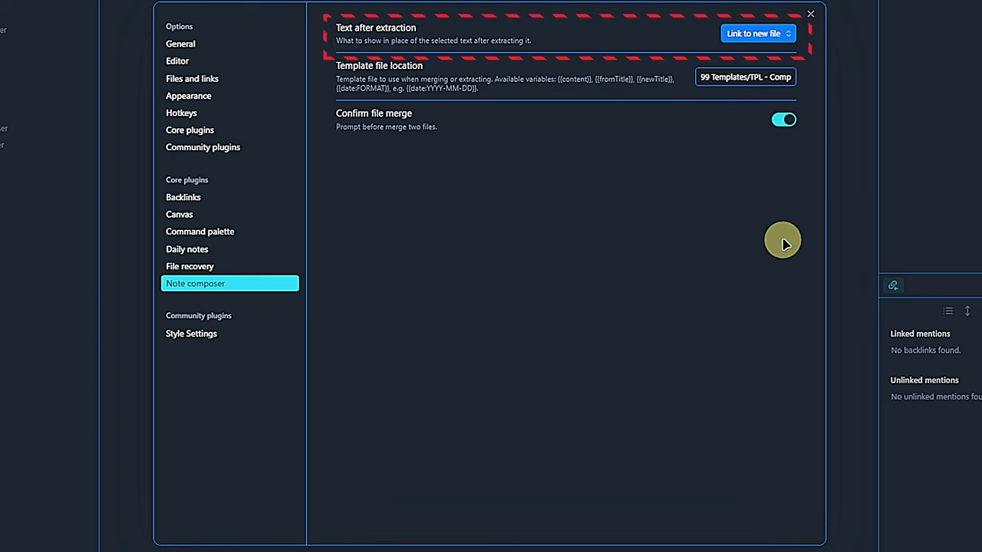
{"action": "left_click", "coordinate": [792, 35]}
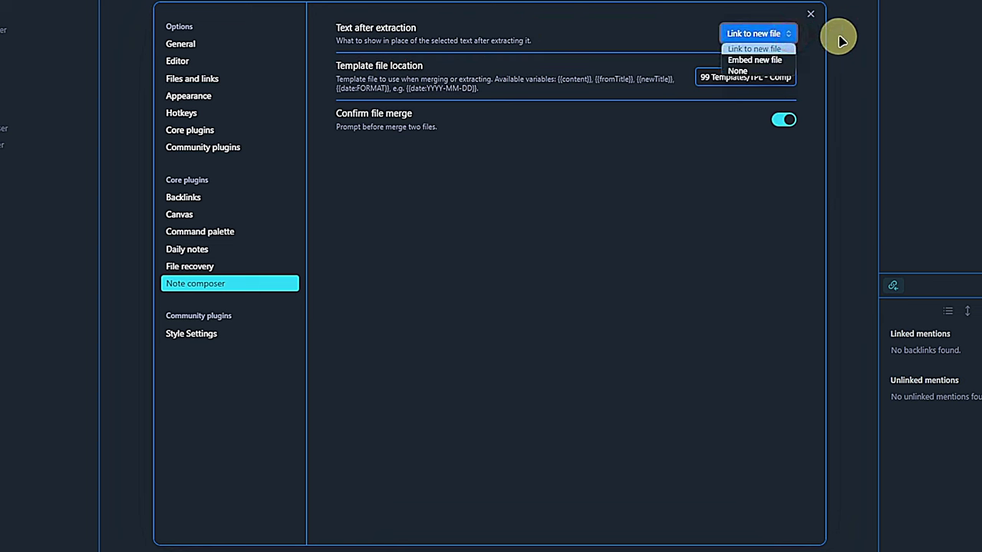
{"action": "left_click", "coordinate": [777, 50]}
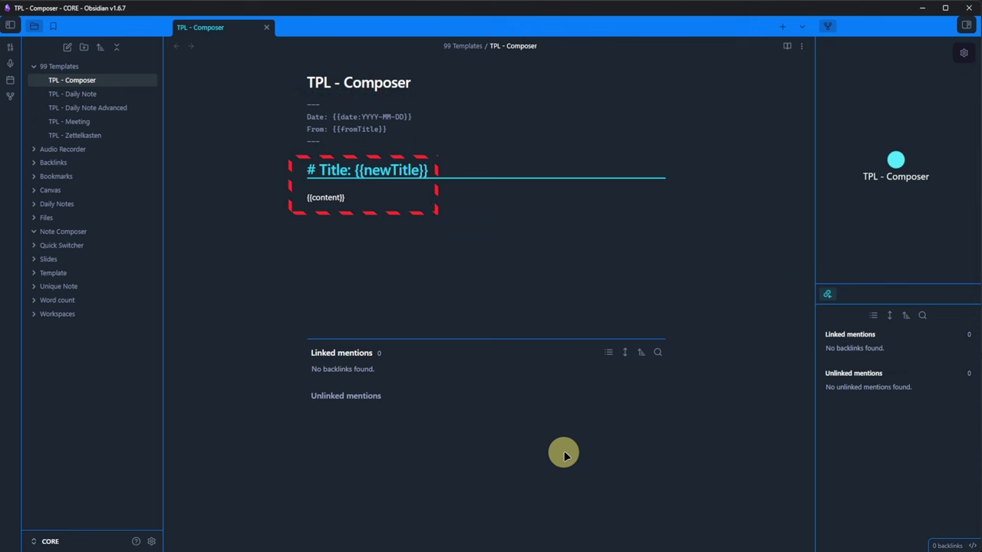
Open Note 2 and extract its Heading 2 section into a new Heading 2 note
{"action": "left_click", "coordinate": [36, 163]}
{"action": "left_click", "coordinate": [34, 189]}
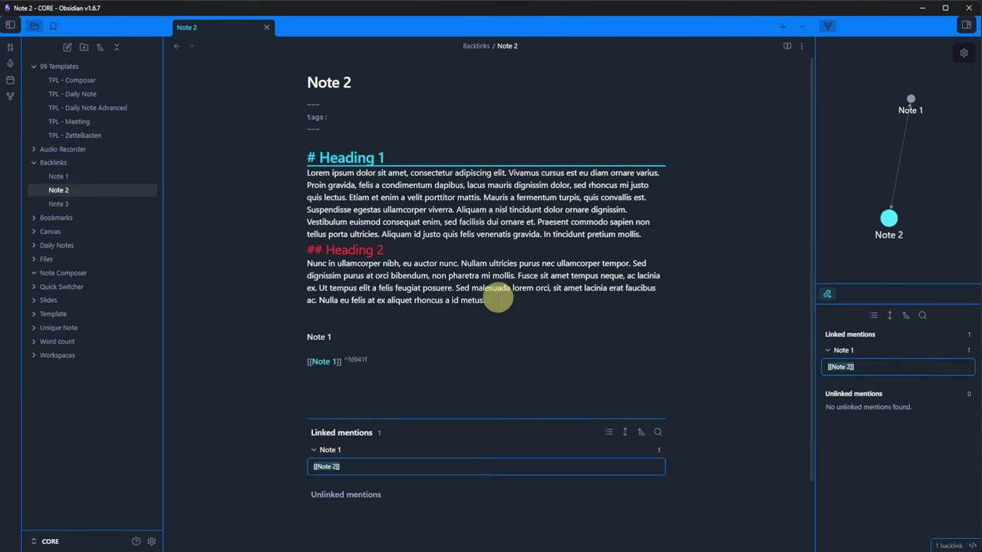
{"action": "left_click_drag", "start_coordinate": [501, 299], "coordinate": [285, 252]}
{"action": "key", "text": "ctrl+p"}
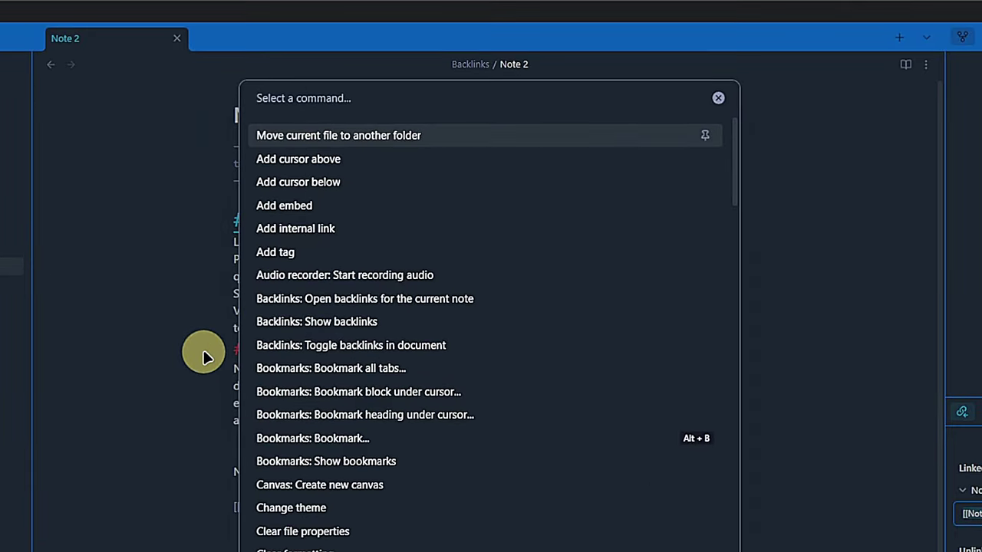
{"action": "type", "text": "compo"}
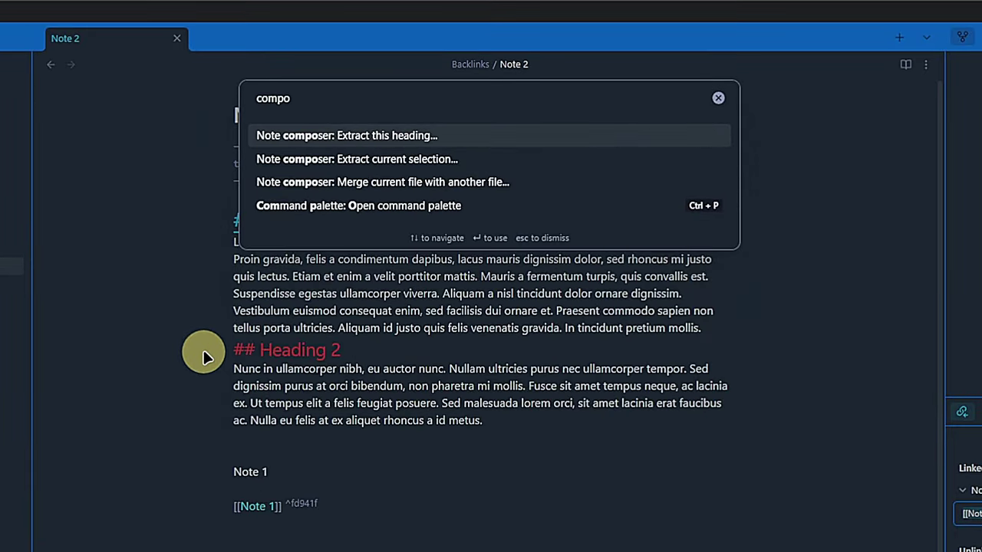
{"action": "left_click", "coordinate": [506, 138]}
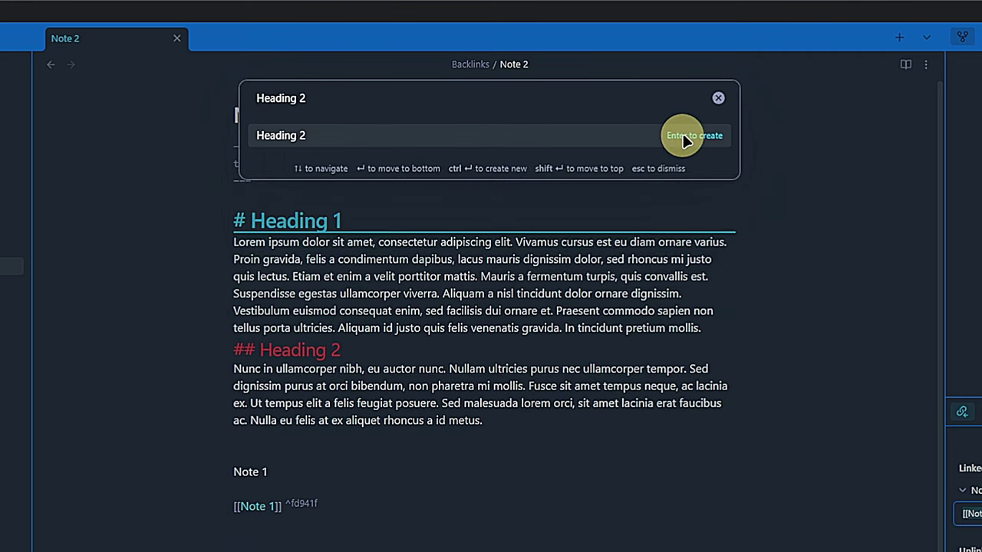
{"action": "left_click", "coordinate": [687, 138]}
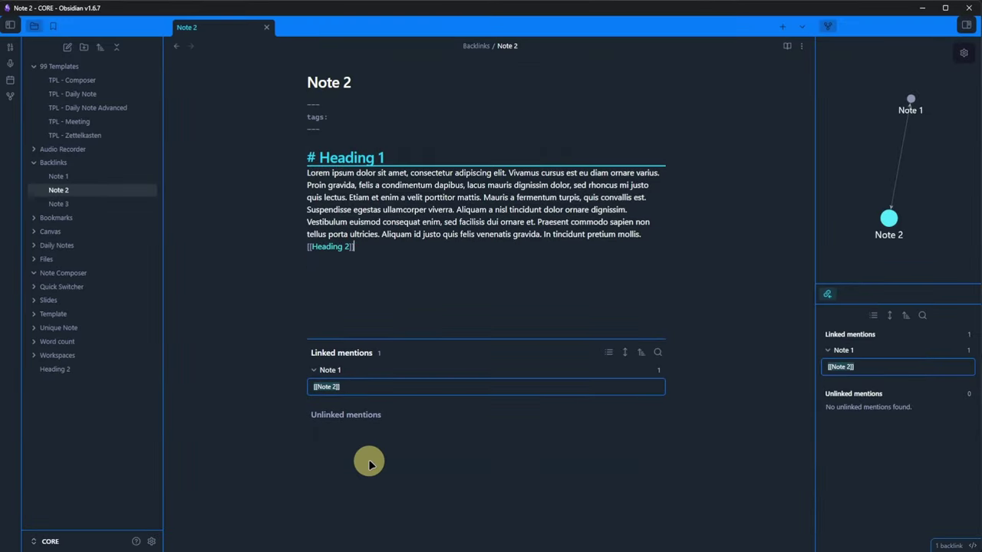
Show the Heading 2 note in a right split beside Note 2
{"action": "left_click", "coordinate": [65, 371]}
{"action": "left_click_drag", "start_coordinate": [351, 23], "coordinate": [653, 329]}
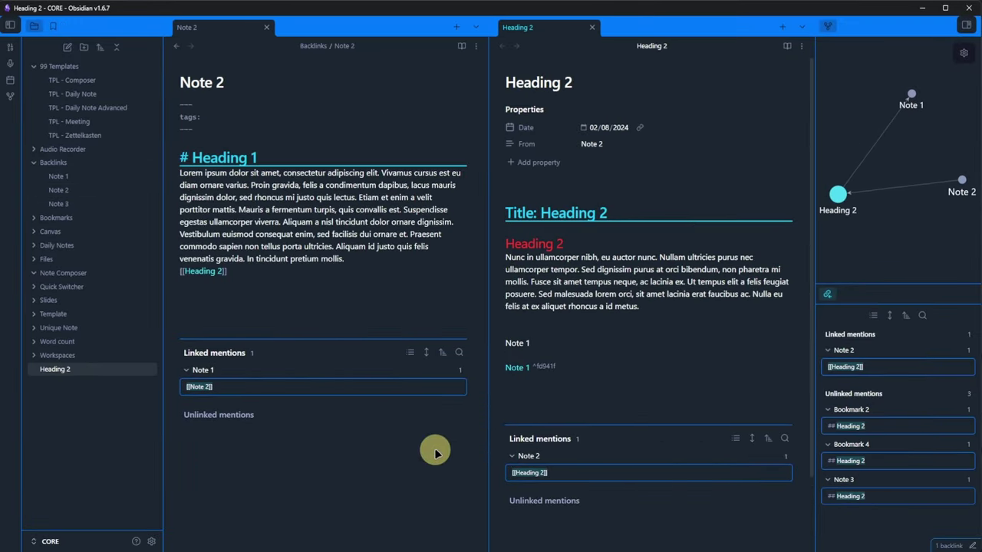
{"action": "left_click", "coordinate": [358, 470]}
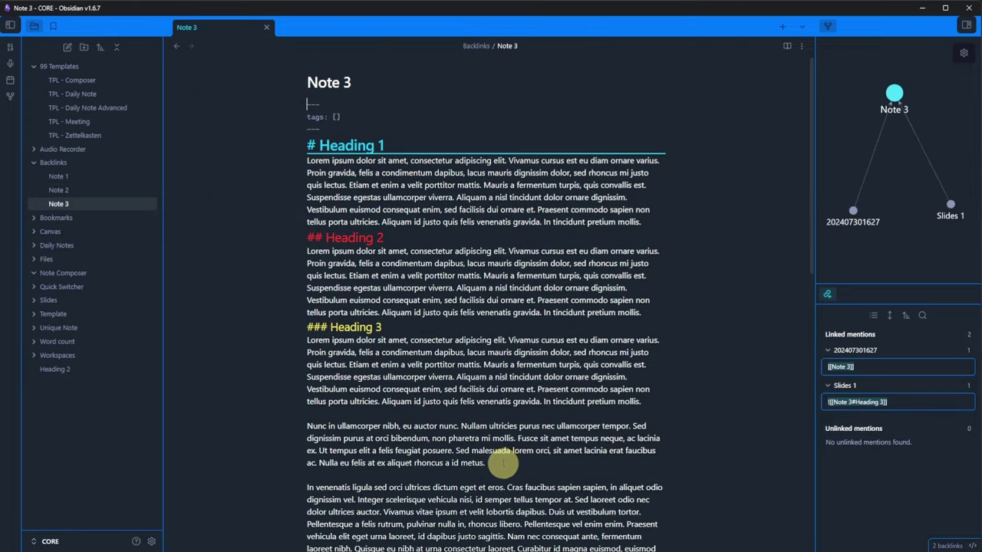
Extract Note 3's 'Nunc in ullamcorper' paragraph into a new note named Selection
{"action": "left_click_drag", "start_coordinate": [506, 461], "coordinate": [294, 431]}
{"action": "key", "text": "ctrl+p"}
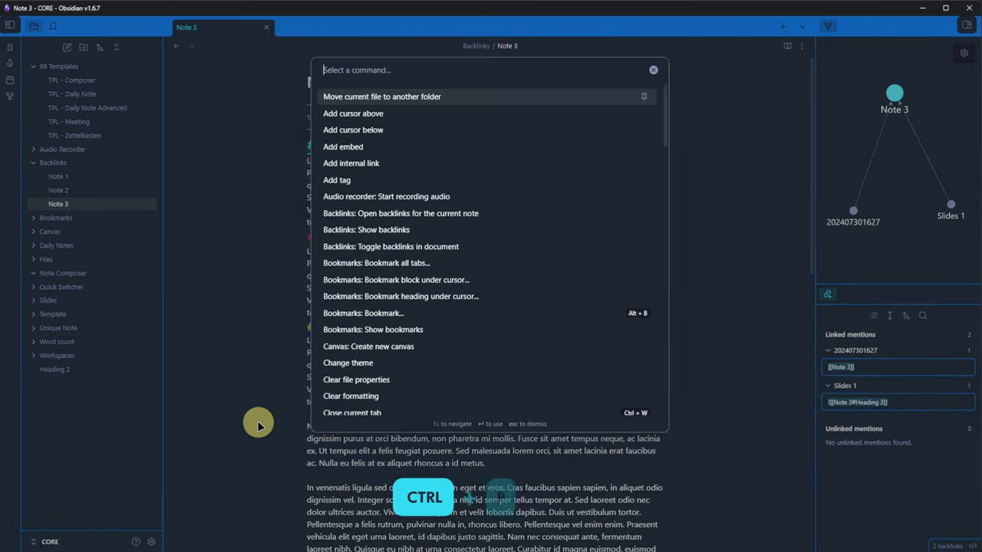
{"action": "type", "text": "compo"}
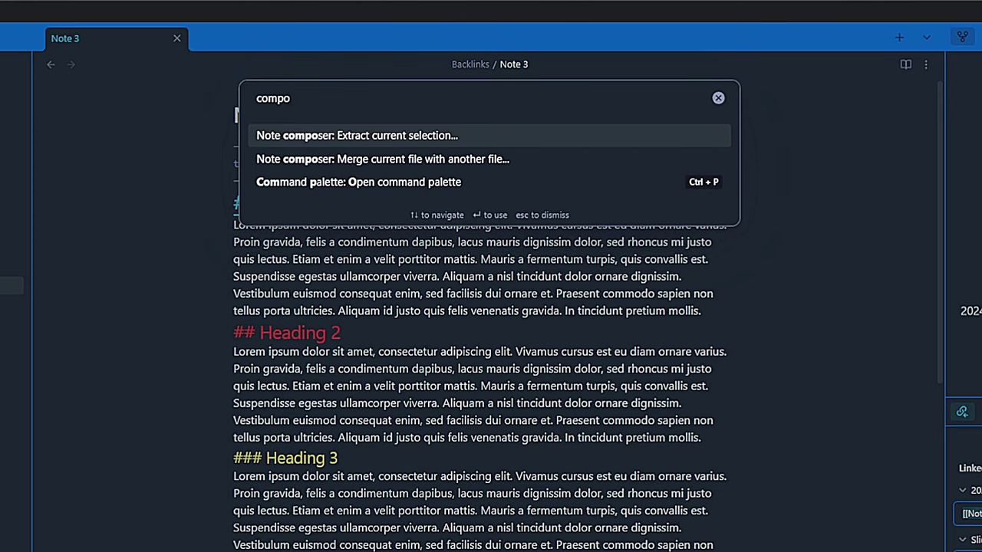
{"action": "key", "text": "Down"}
{"action": "key", "text": "Return"}
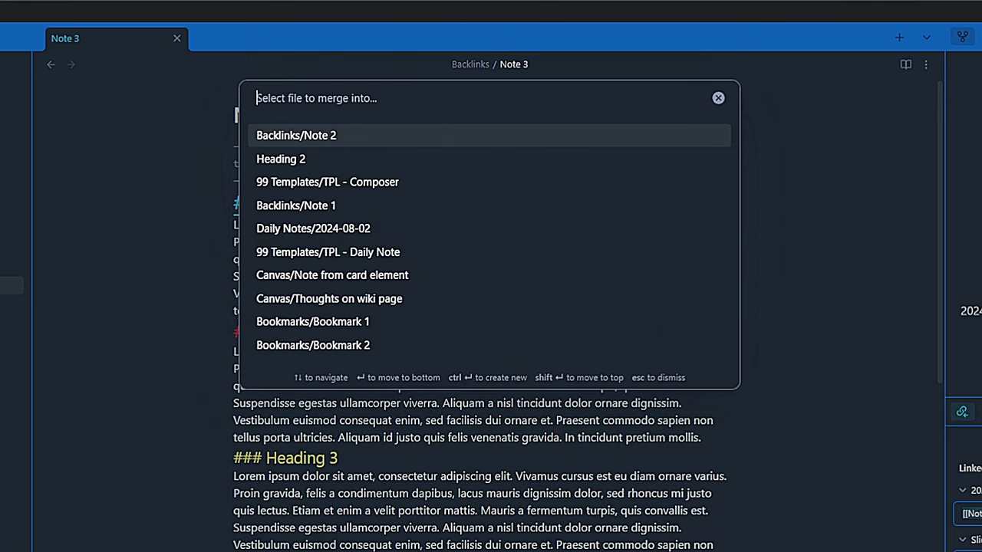
{"action": "type", "text": "Selection"}
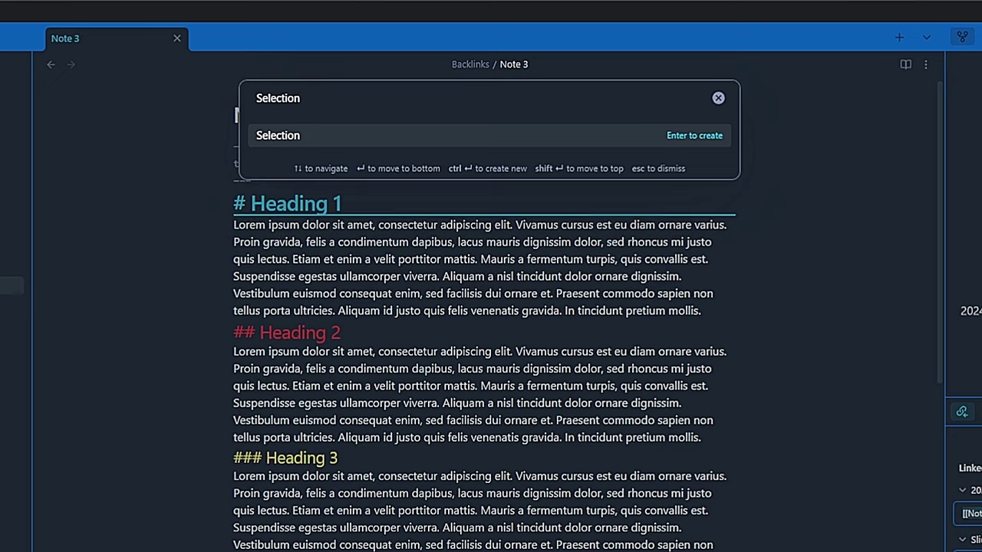
{"action": "key", "text": "Return"}
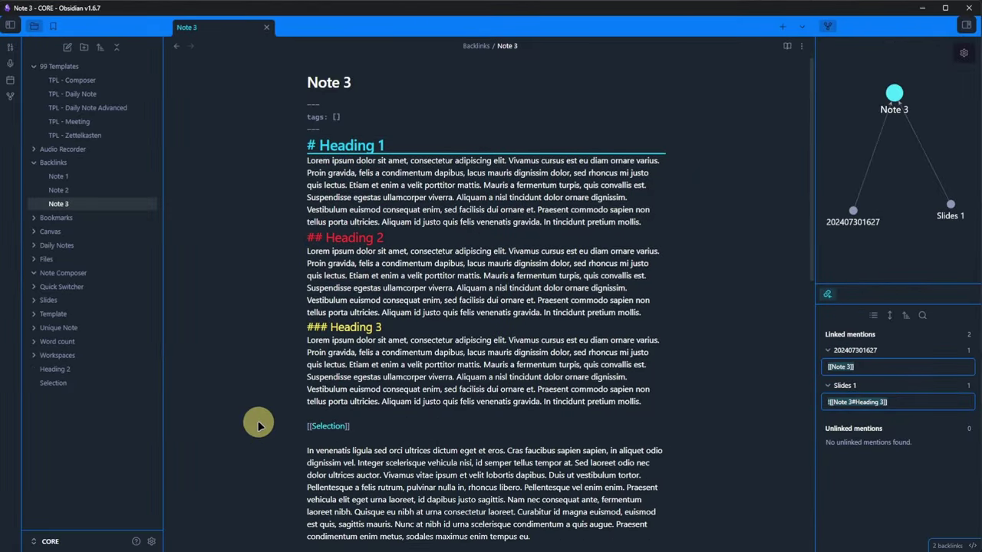
Show the Selection note in a right split beside Note 3
{"action": "left_click", "coordinate": [93, 383], "text": "ctrl"}
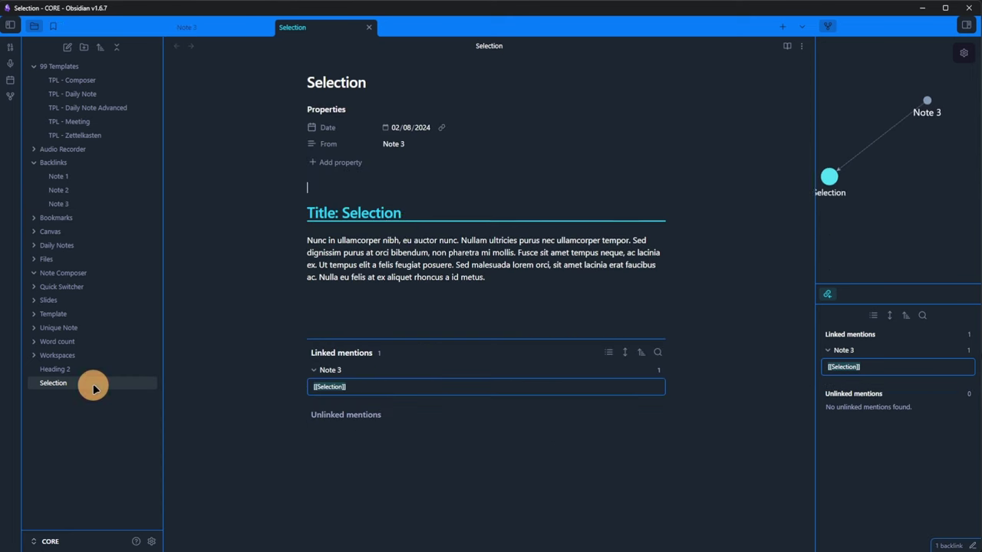
{"action": "left_click_drag", "start_coordinate": [340, 30], "coordinate": [629, 216]}
{"action": "scroll", "coordinate": [376, 506], "scroll_direction": "down", "scroll_amount": 3}
{"action": "scroll", "coordinate": [376, 489], "scroll_direction": "down", "scroll_amount": 2}
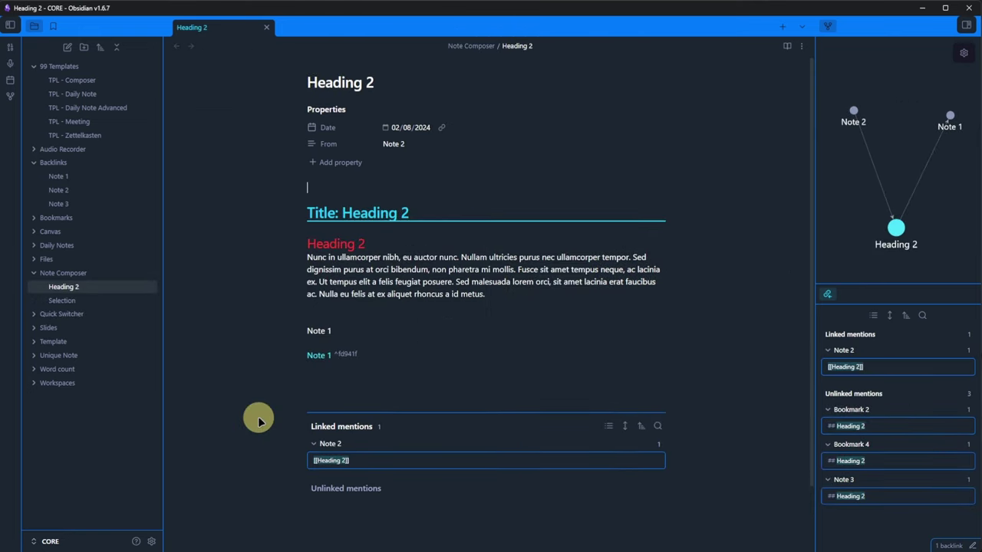
Merge Heading 2 into the Selection note and view the combined note in reading view
{"action": "key", "text": "ctrl+p"}
{"action": "type", "text": "merge"}
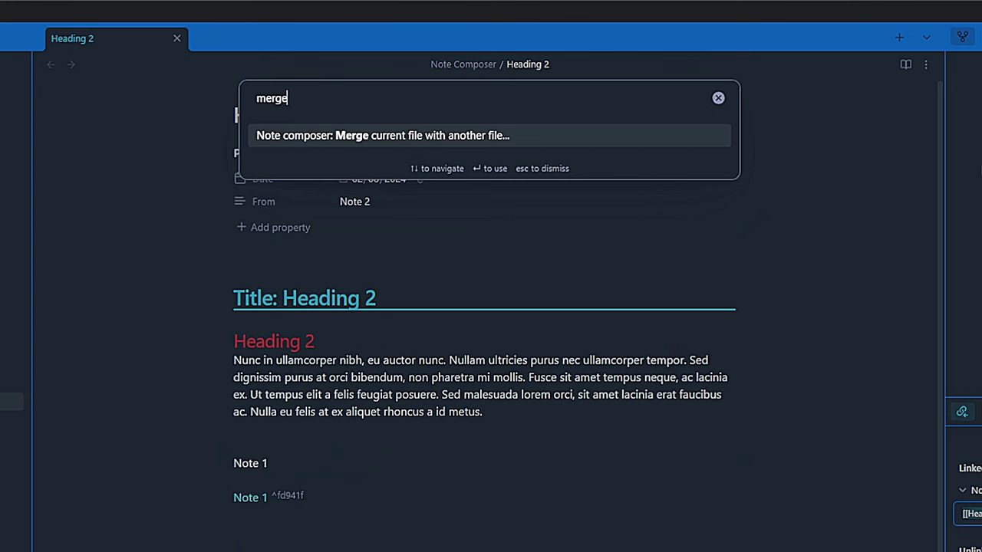
{"action": "key", "text": "Return"}
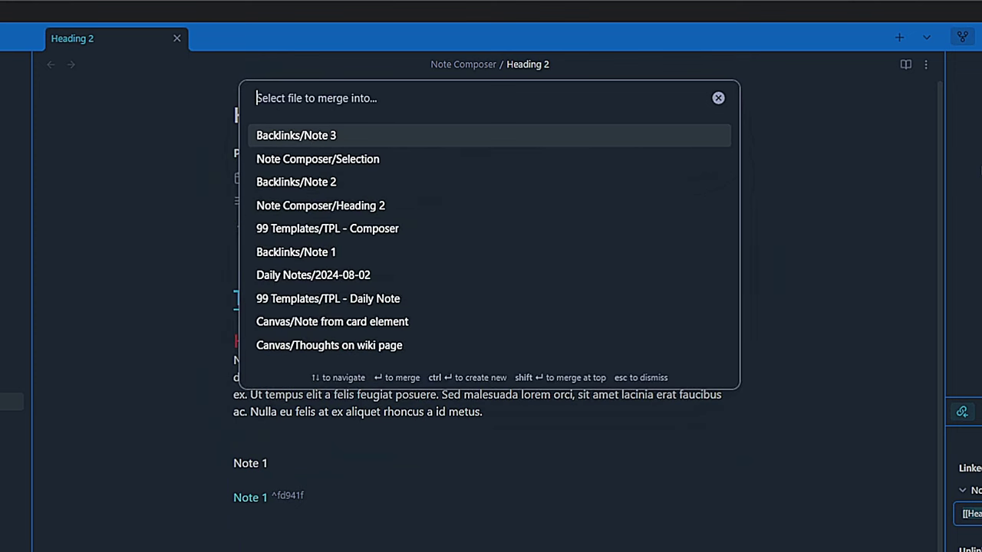
{"action": "type", "text": "sele"}
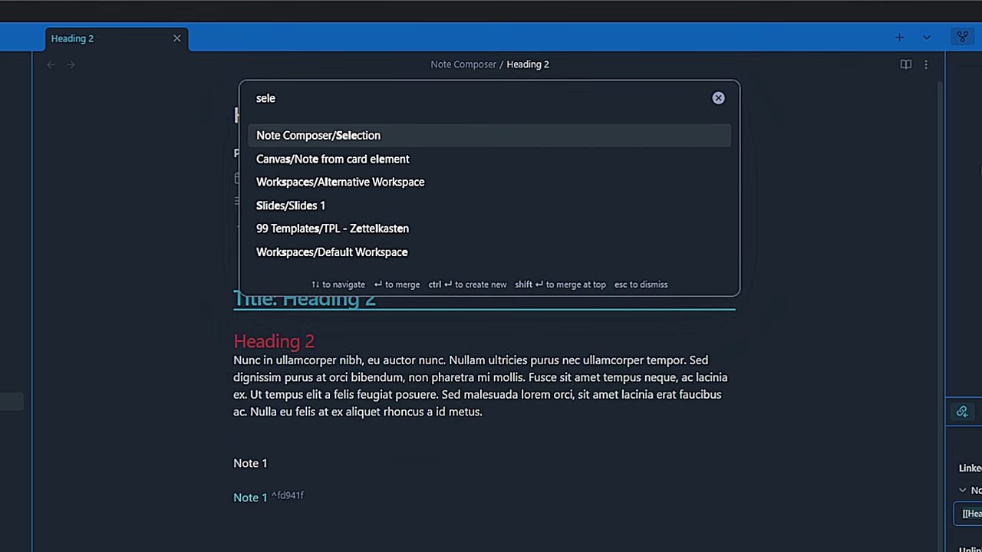
{"action": "type", "text": "c"}
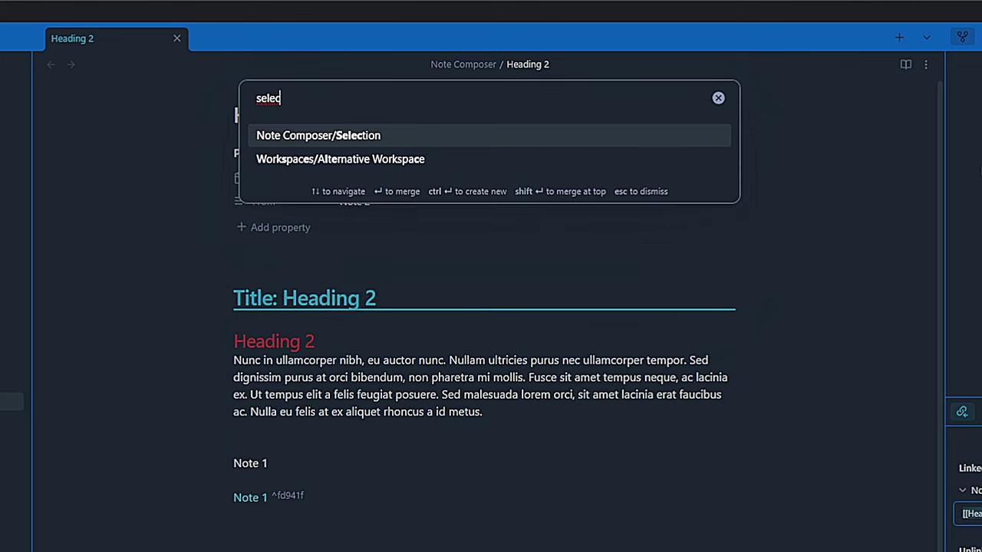
{"action": "key", "text": "Return"}
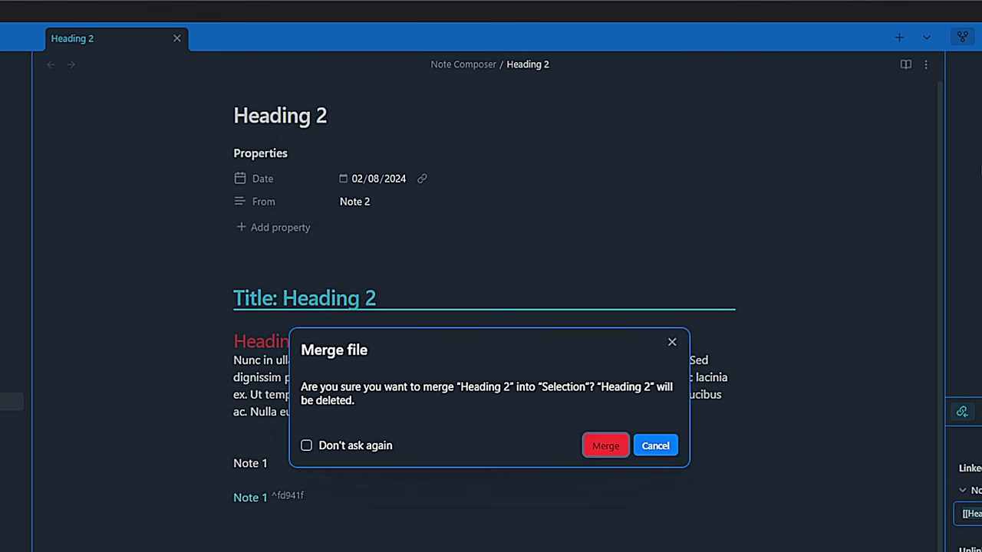
{"action": "left_click", "coordinate": [605, 446]}
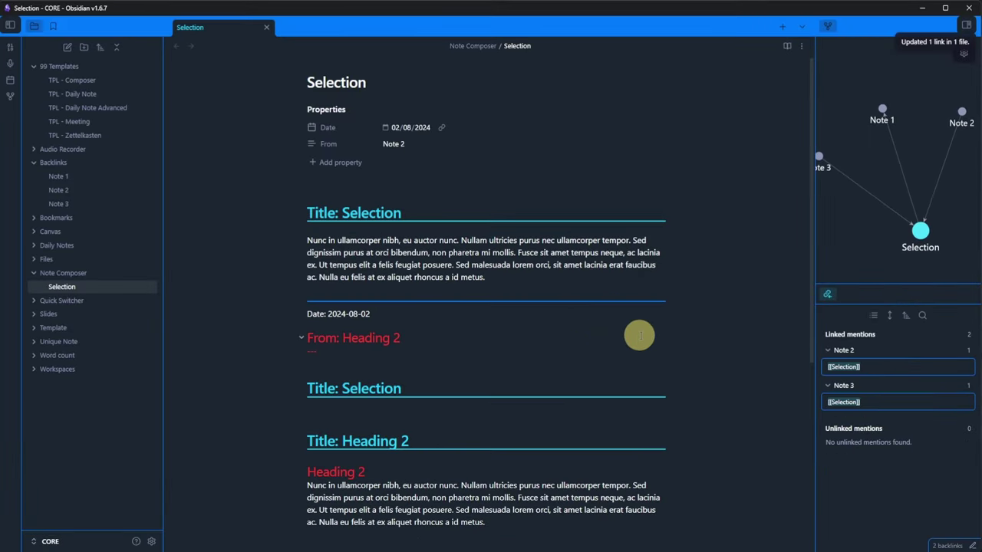
{"action": "scroll", "coordinate": [709, 334], "scroll_direction": "down", "scroll_amount": 1}
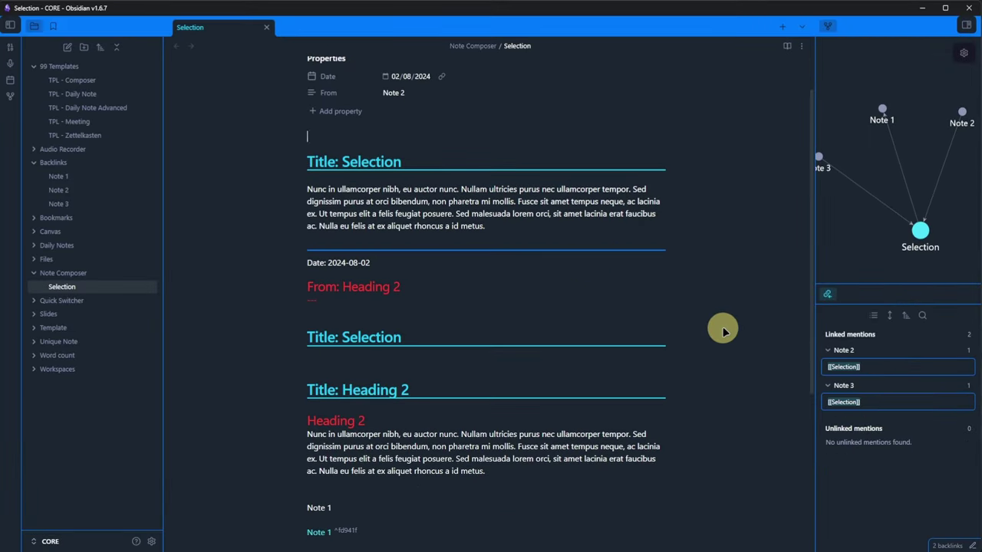
{"action": "key", "text": "ctrl+e"}
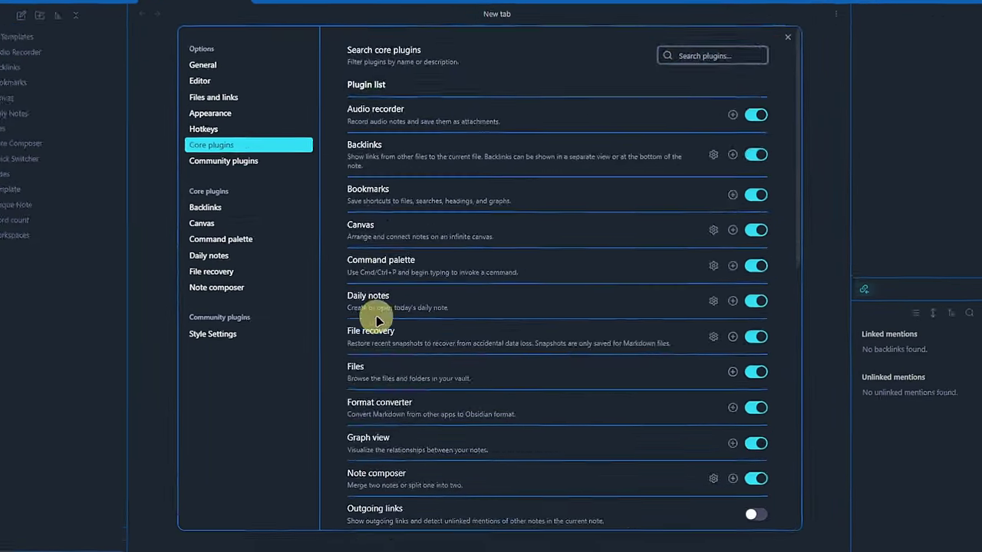
Switch on the Outgoing links core plugin further down the list
{"action": "scroll", "coordinate": [413, 389], "scroll_direction": "down", "scroll_amount": 3}
{"action": "left_click", "coordinate": [770, 281]}
{"action": "left_click", "coordinate": [855, 269]}
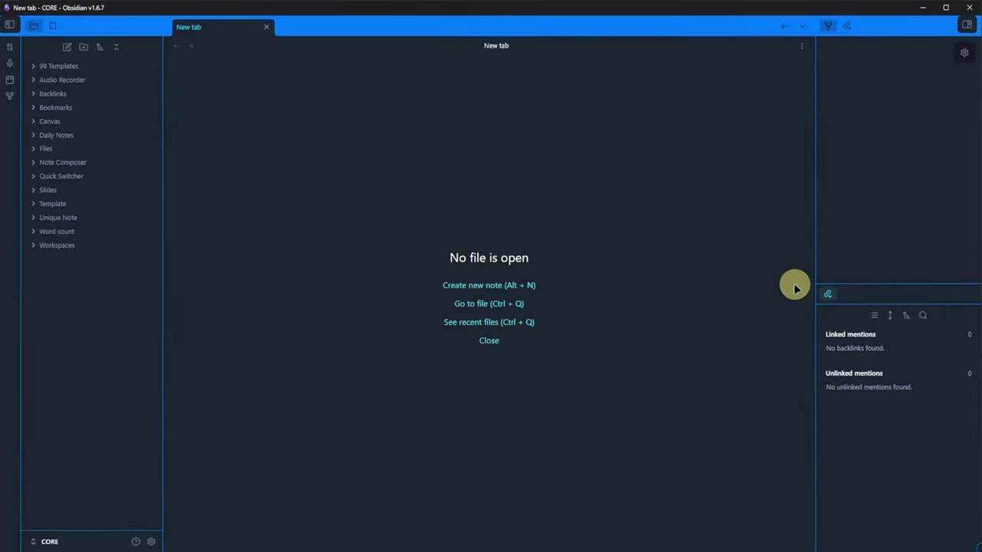